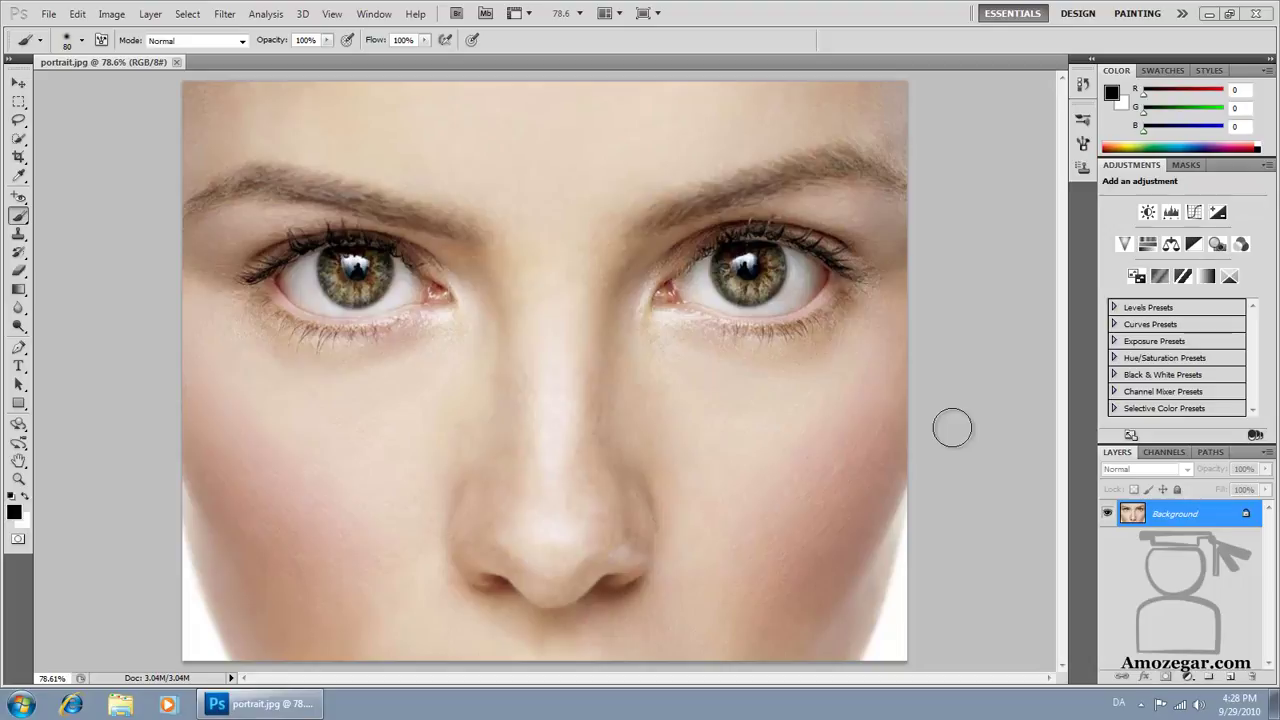
With the Brush Tool, paint a soft black test stroke across the forehead, leaving black as the foreground colour
key("b")
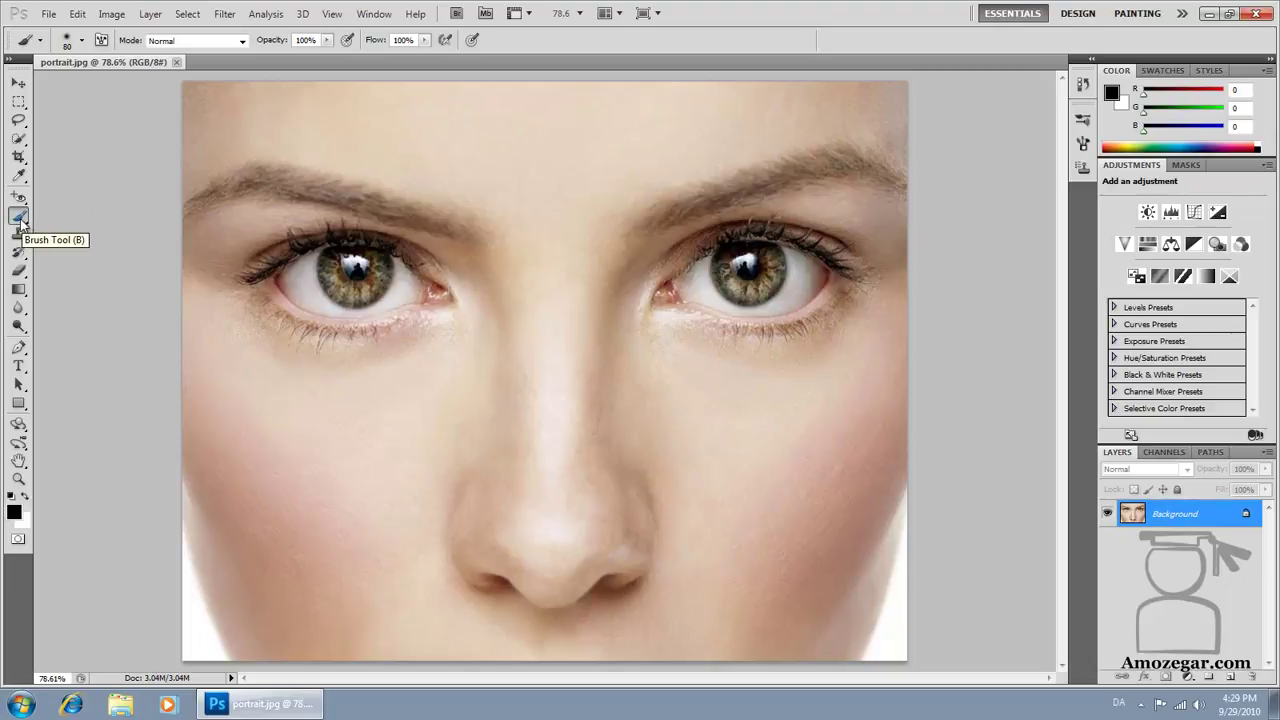
left_click_drag(27, 222, 63, 218)
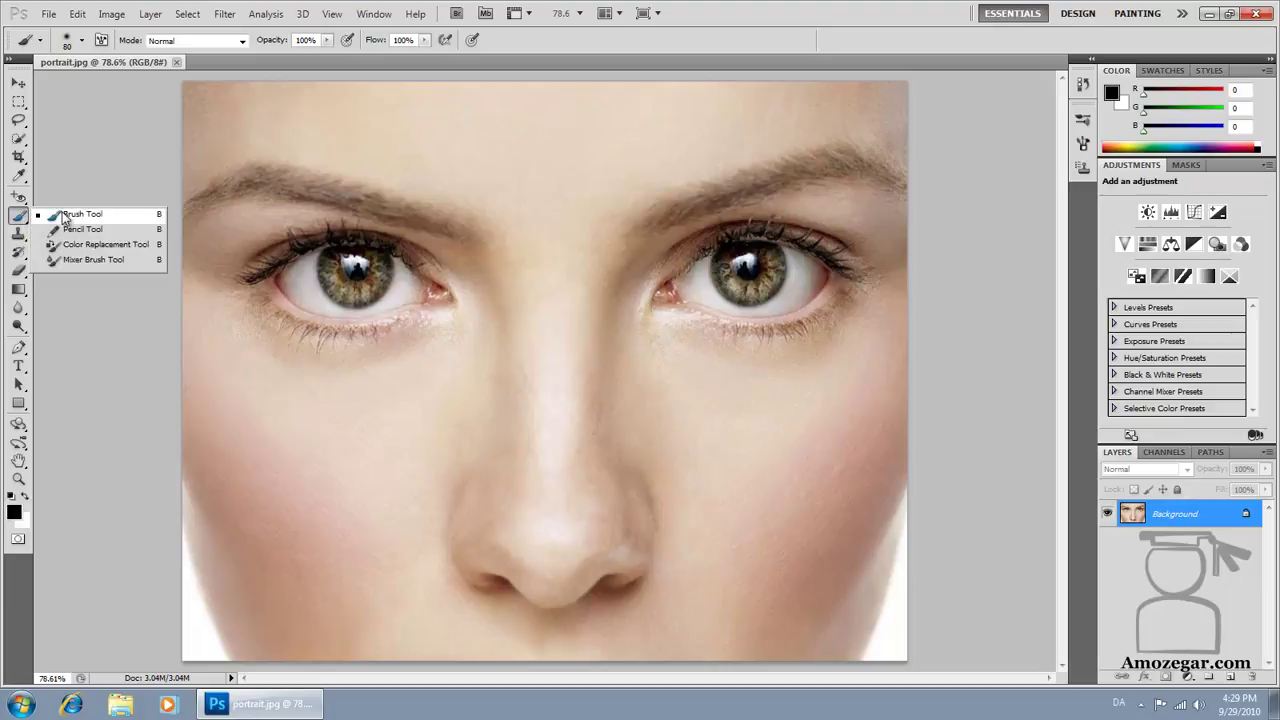
left_click(63, 217)
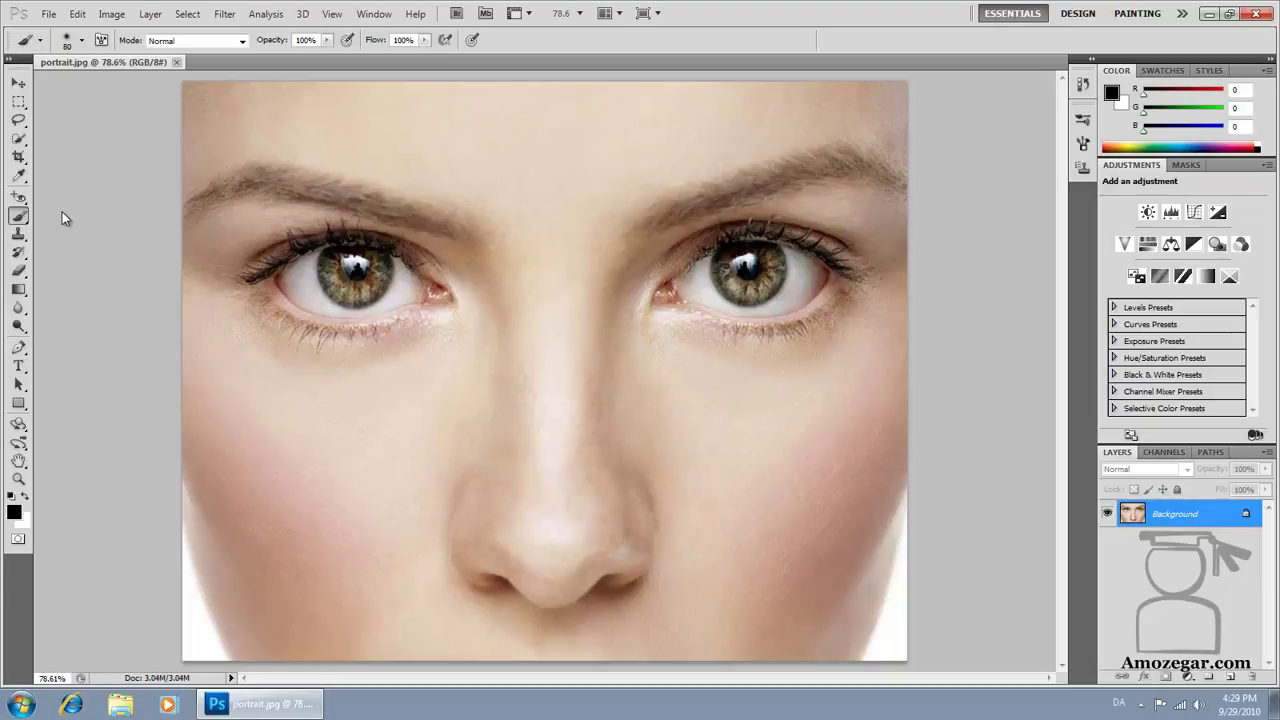
left_click_drag(306, 124, 620, 128)
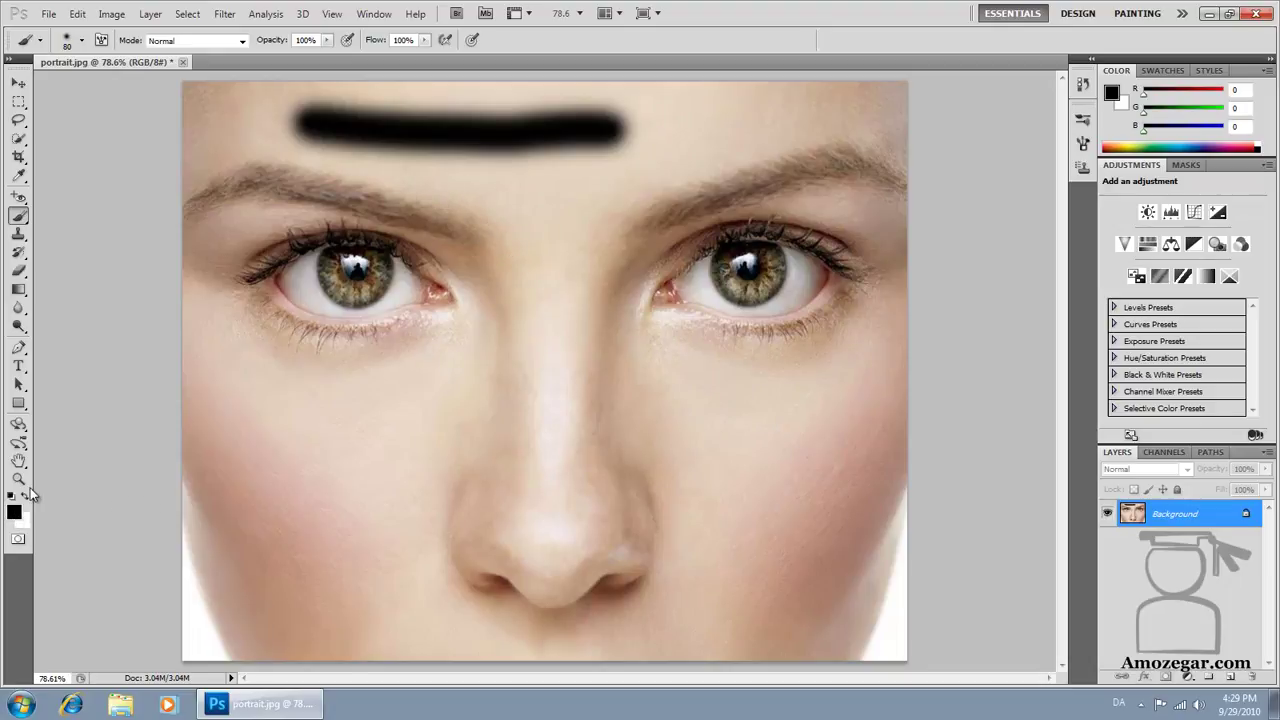
left_click(14, 513)
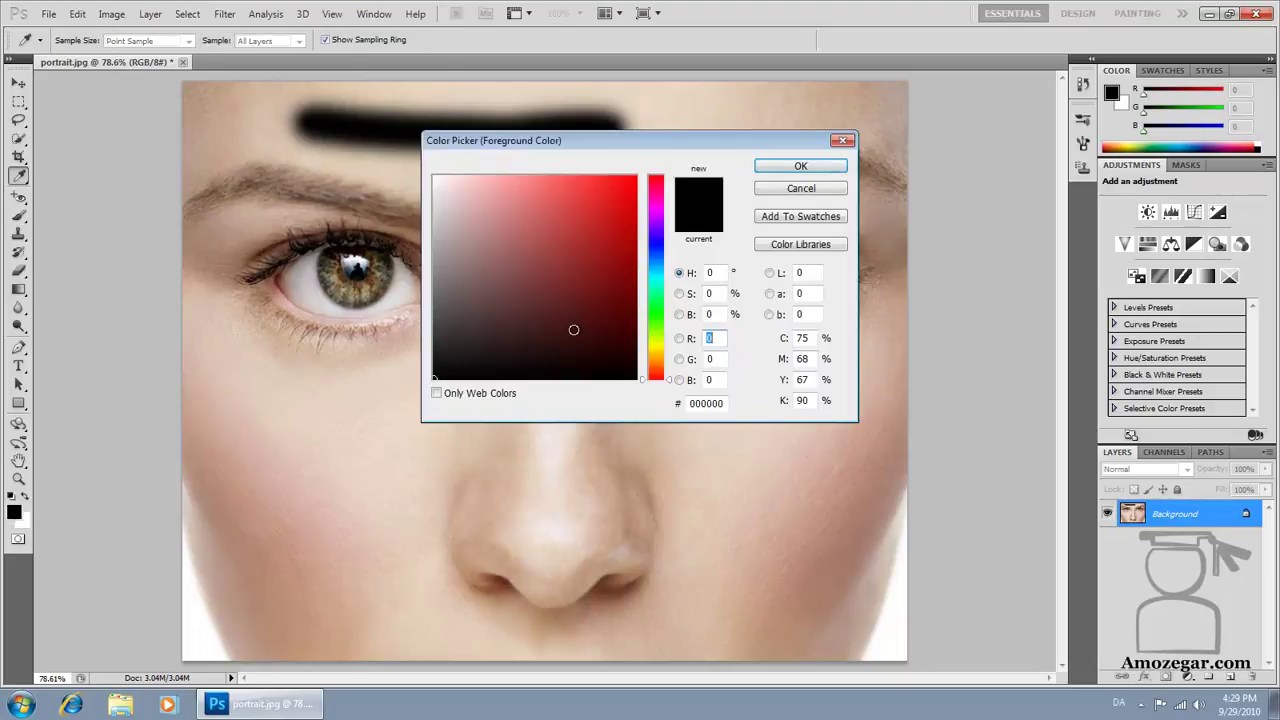
left_click(799, 189)
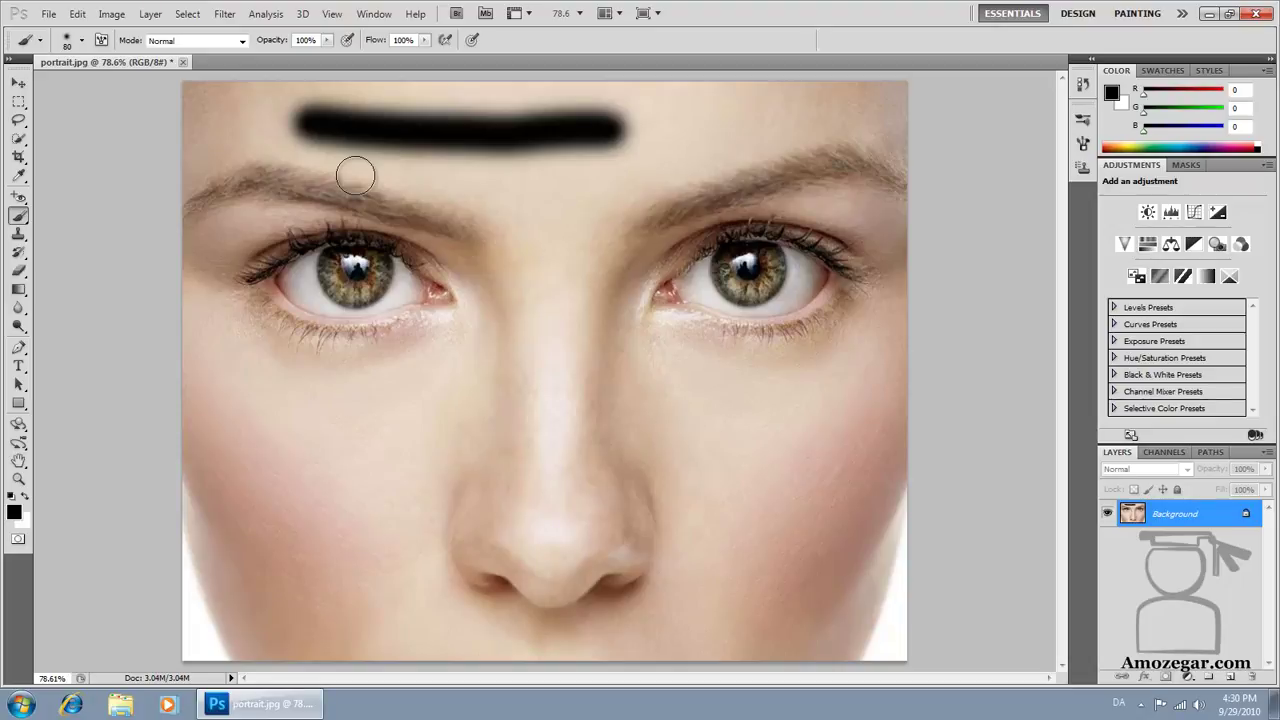
Review the brush presets and tip settings: 80 px size, 0% hardness, 25% spacing
left_click(83, 42)
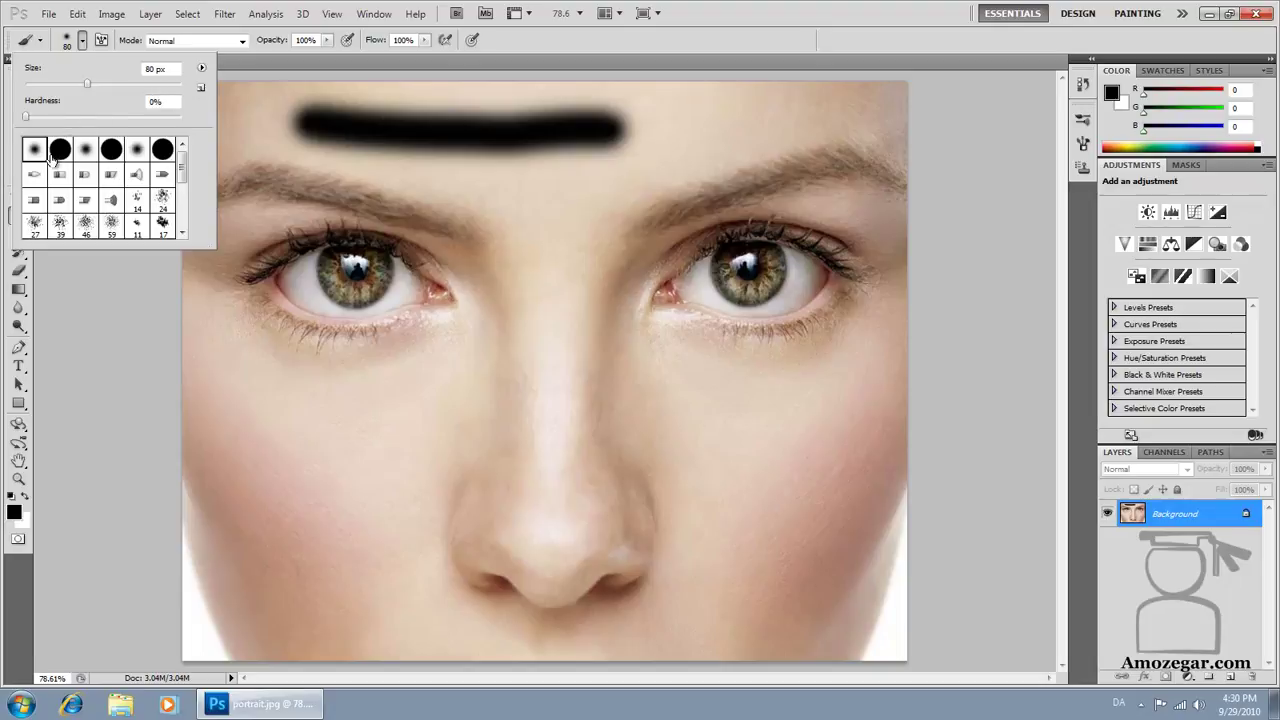
mouse_move(184, 168)
left_mouse_down()
mouse_move(186, 218)
mouse_move(185, 152)
left_mouse_up()
left_click(80, 42)
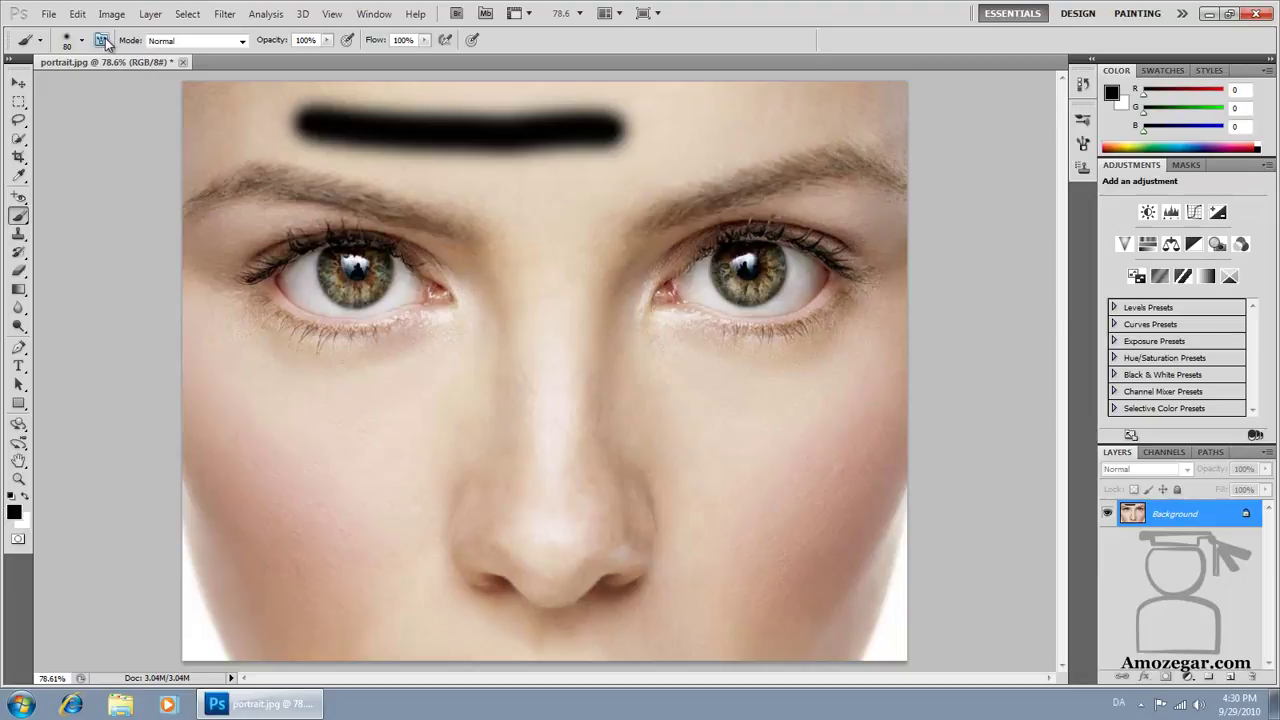
left_click(101, 40)
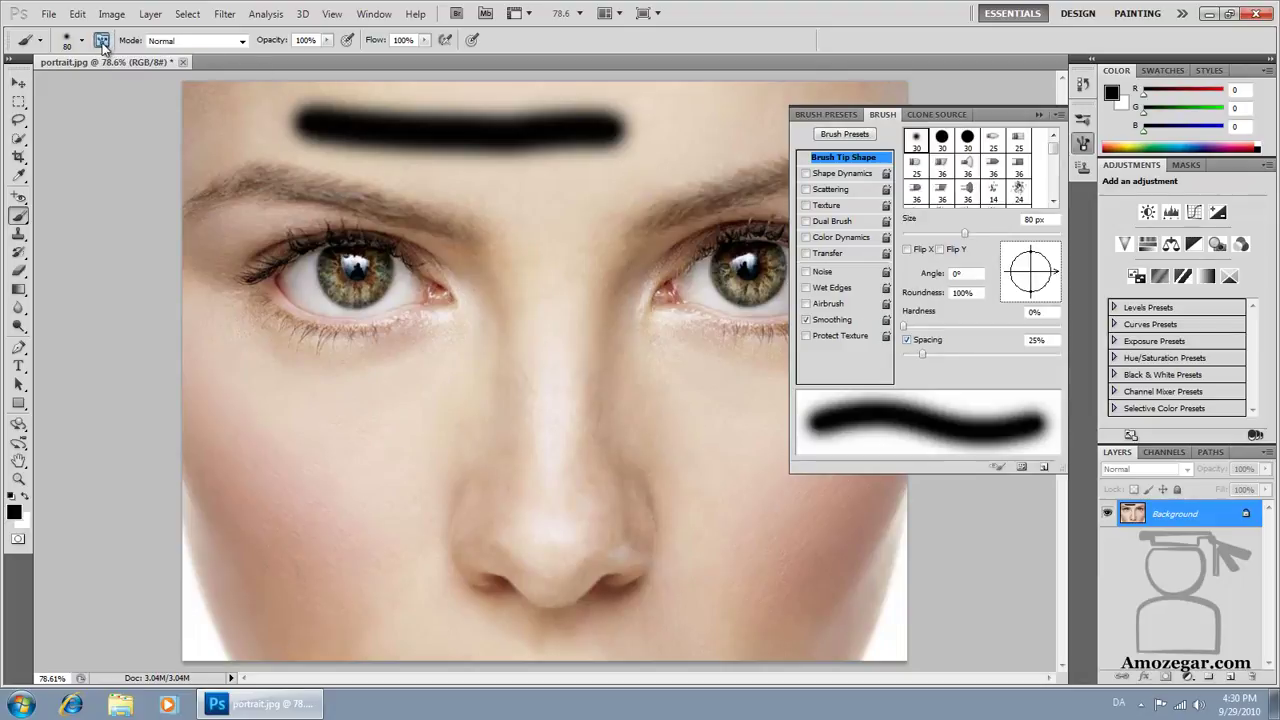
left_click(101, 41)
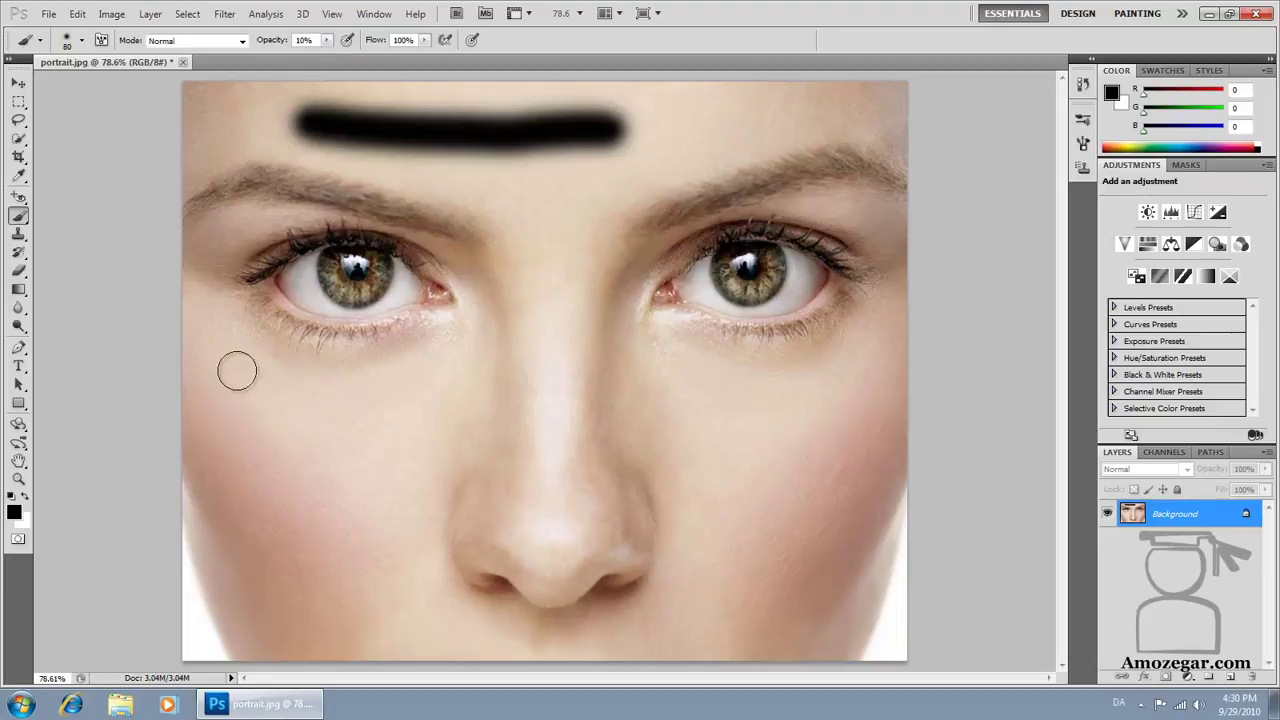
Paint faint 10% opacity strokes across the left cheek, then revert the photo with F12
left_click_drag(244, 428, 405, 435)
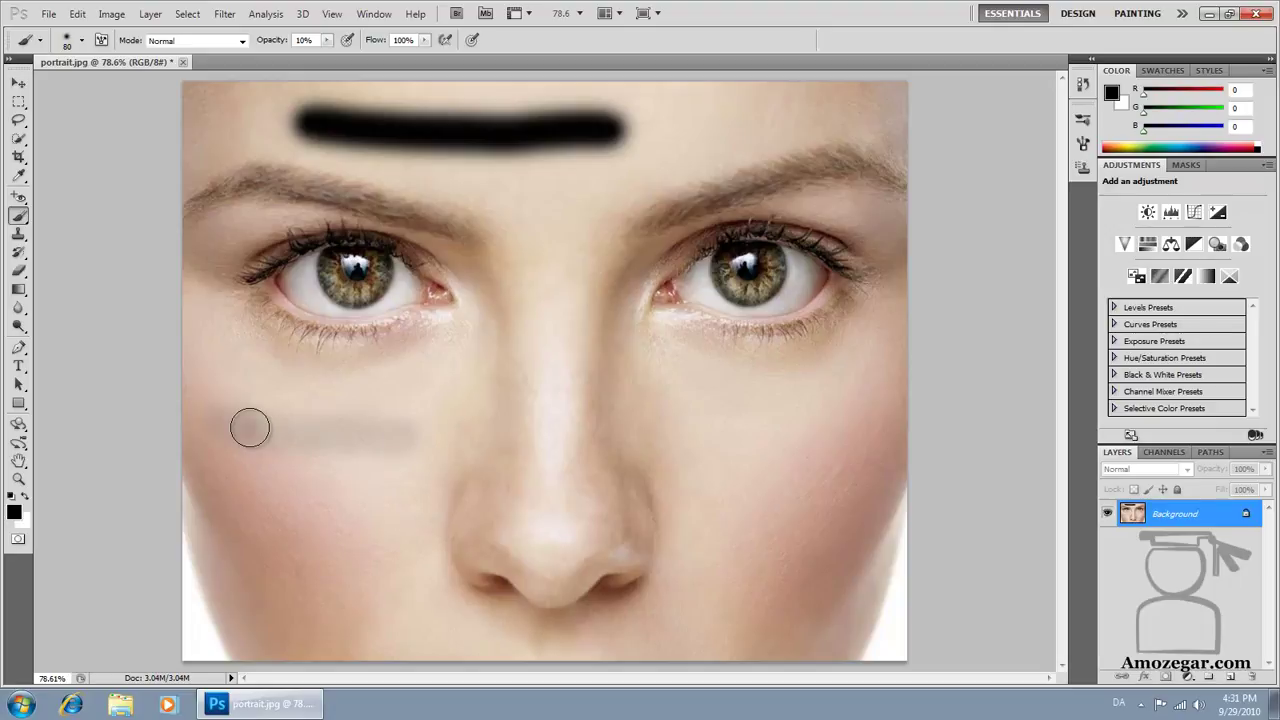
mouse_move(249, 428)
left_mouse_down()
mouse_move(389, 434)
mouse_move(243, 434)
mouse_move(349, 438)
mouse_move(266, 431)
left_mouse_up()
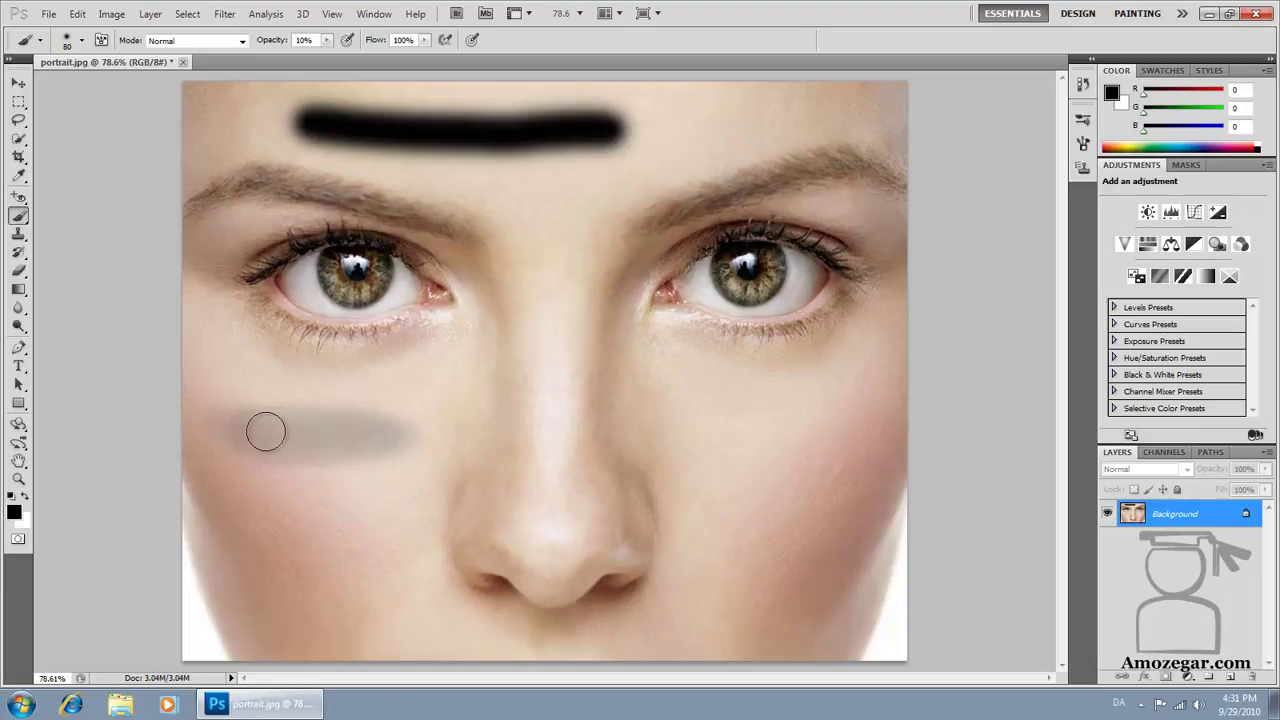
key("F12")
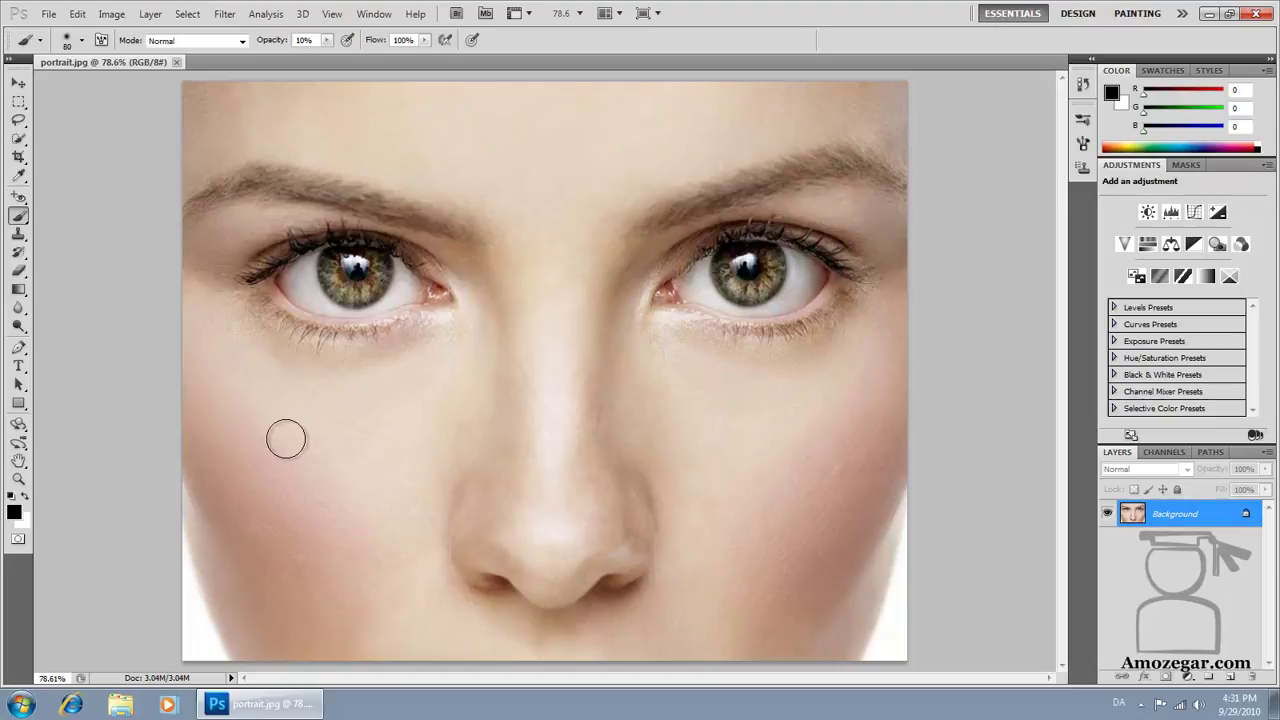
Repaint a soft low-opacity stroke on the left cheek and raise opacity back to 100%
left_click(286, 439)
mouse_move(289, 440)
left_mouse_down()
mouse_move(397, 443)
mouse_move(268, 444)
mouse_move(384, 452)
mouse_move(283, 443)
mouse_move(297, 443)
left_mouse_up()
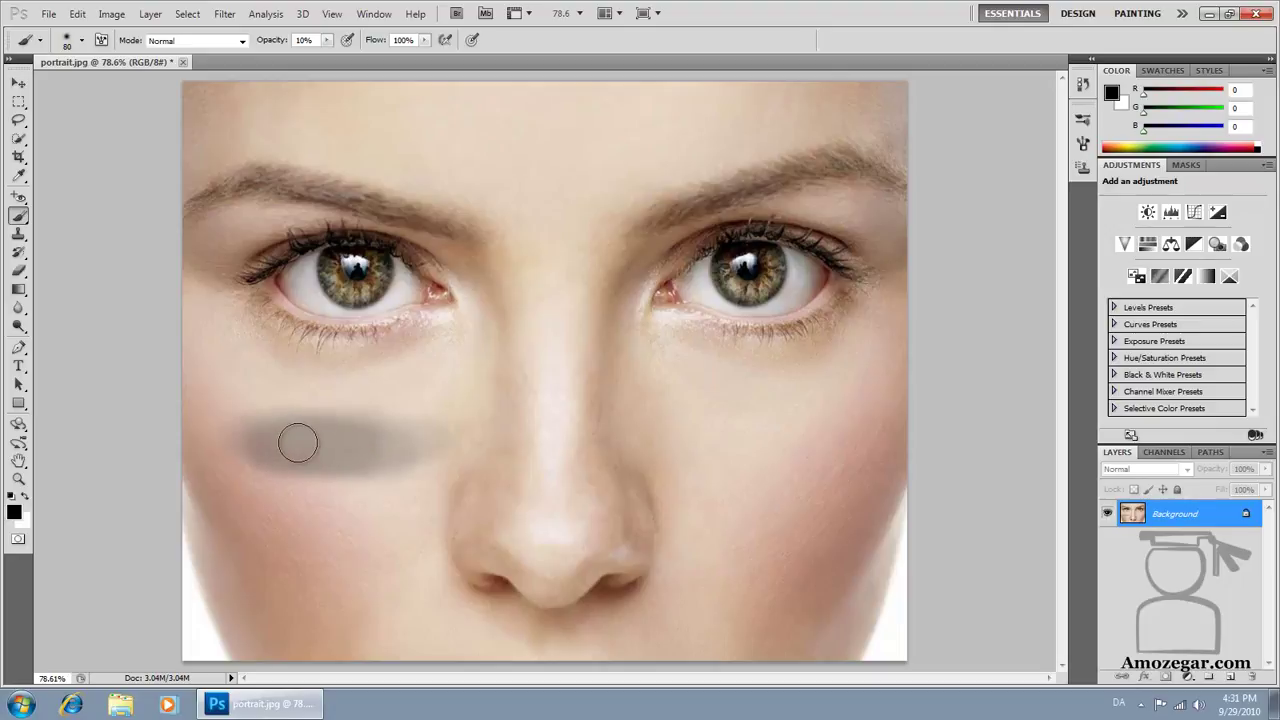
left_click(327, 40)
left_click_drag(332, 59, 416, 67)
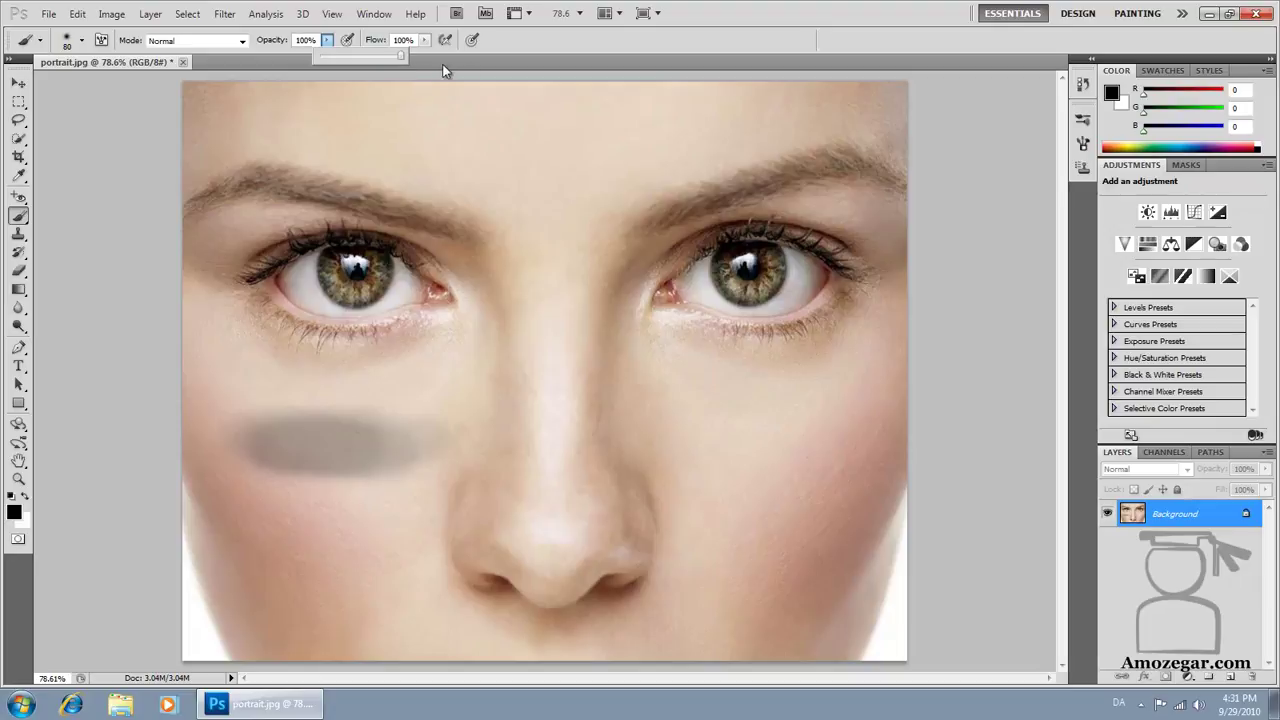
Set brush flow to 10% and build up soft strokes on both cheeks
left_click(528, 56)
left_click(409, 45)
type("10")
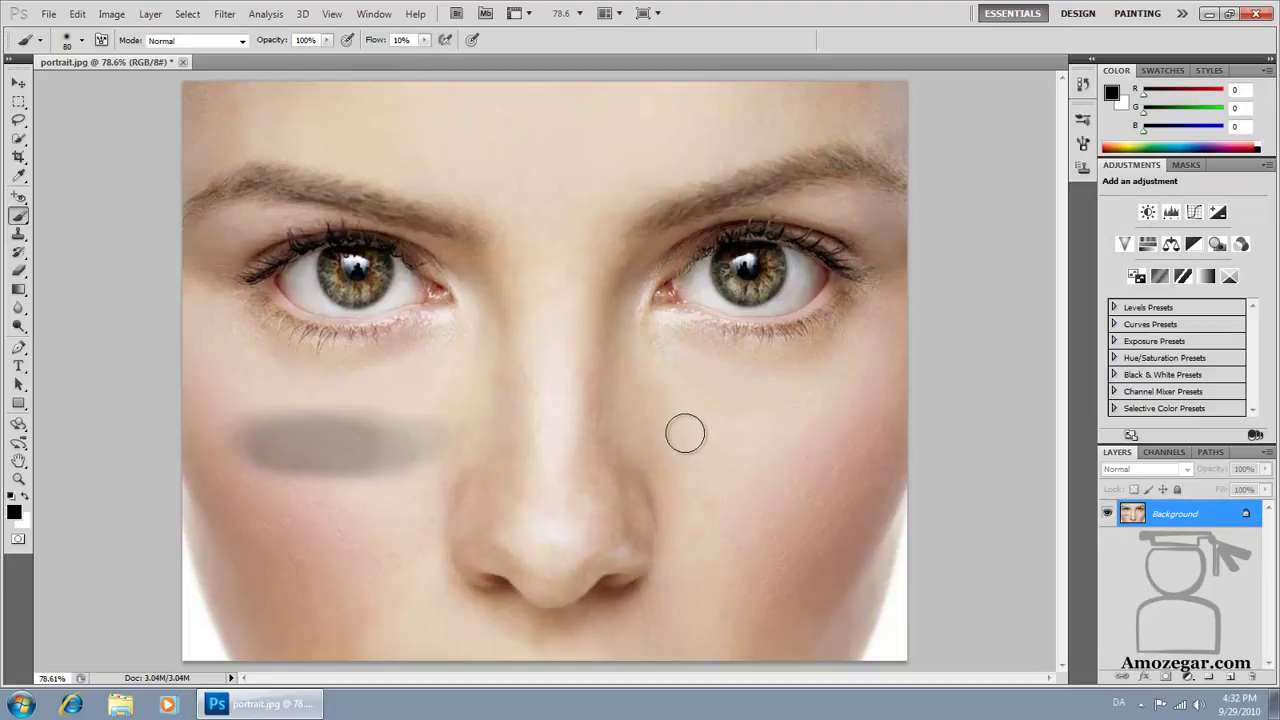
left_click_drag(684, 433, 853, 409)
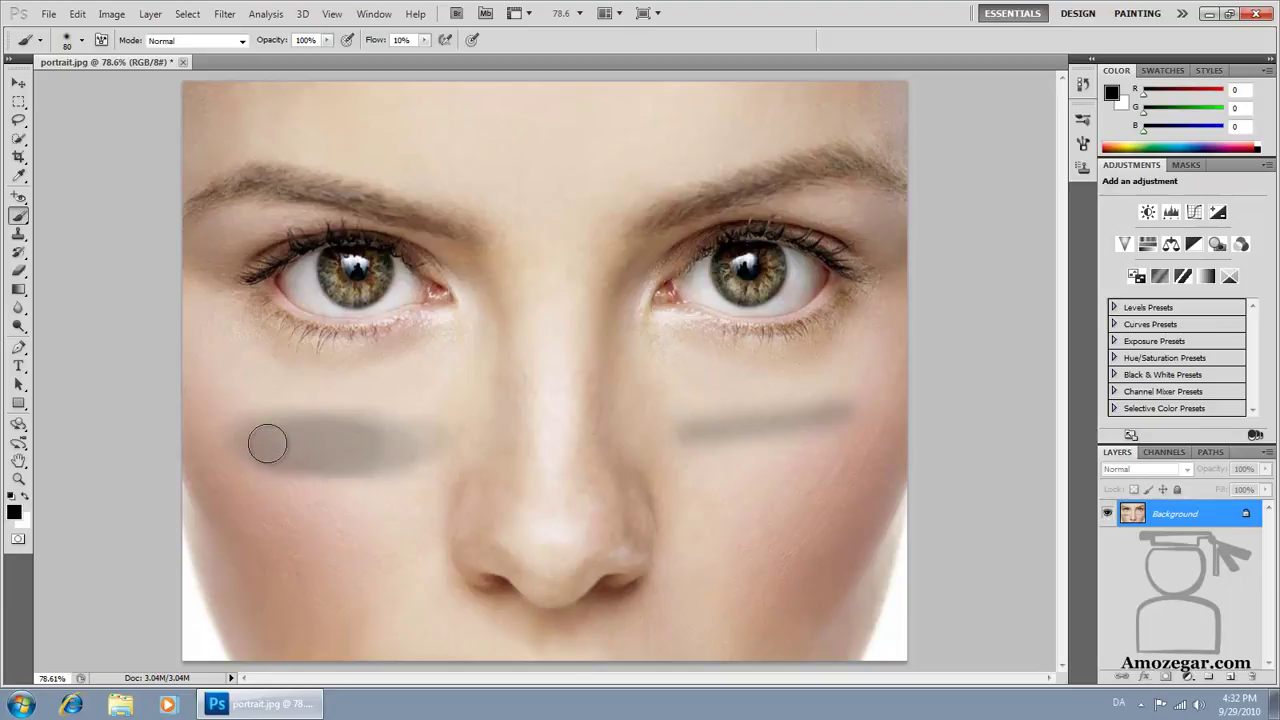
mouse_move(267, 443)
left_mouse_down()
mouse_move(343, 443)
mouse_move(251, 443)
mouse_move(288, 456)
left_mouse_up()
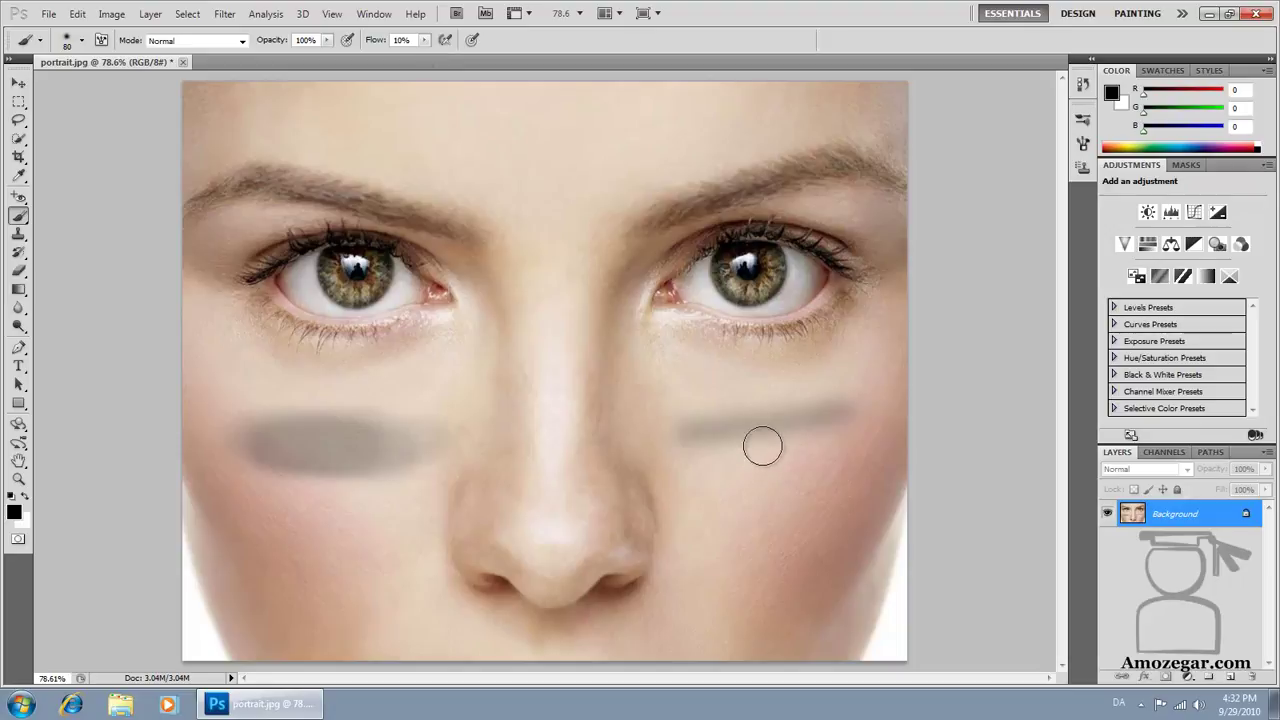
mouse_move(684, 512)
left_mouse_down()
mouse_move(837, 500)
mouse_move(708, 509)
mouse_move(800, 510)
mouse_move(731, 513)
mouse_move(785, 512)
mouse_move(745, 508)
mouse_move(780, 510)
mouse_move(755, 512)
left_mouse_up()
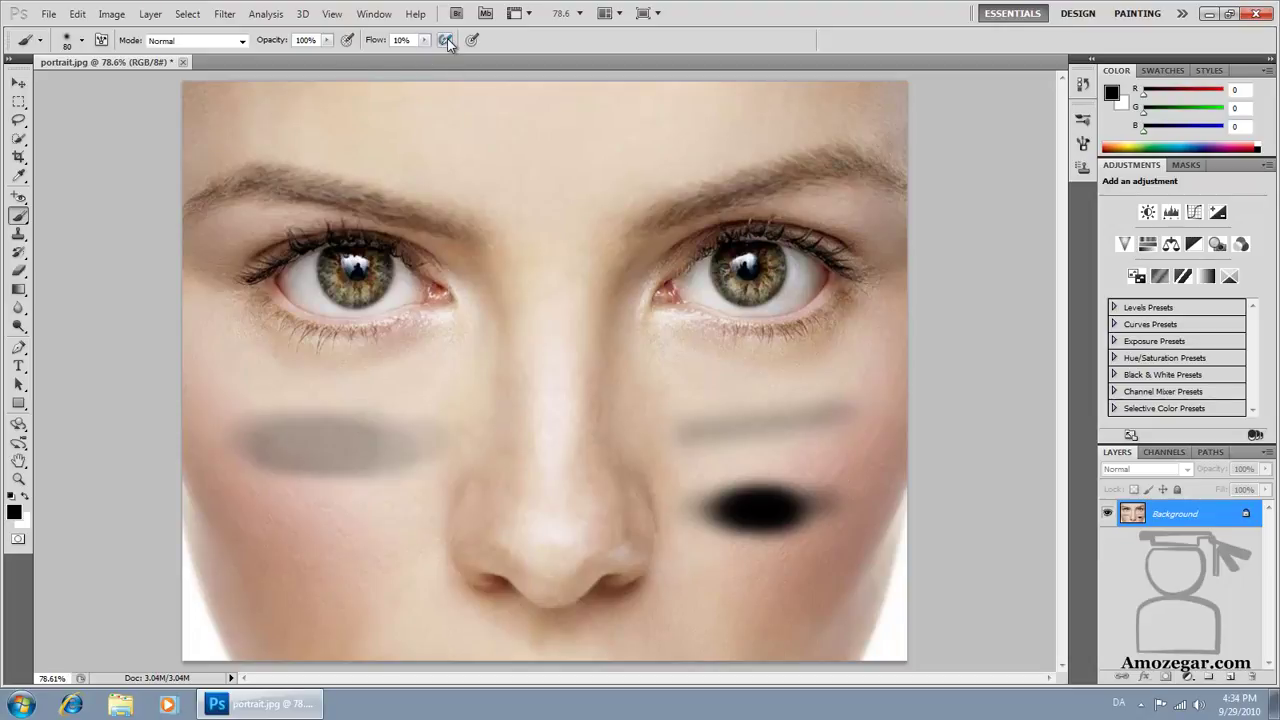
Test airbrush build-up with held dabs on the forehead, then revert the photo with F12
left_click(402, 134)
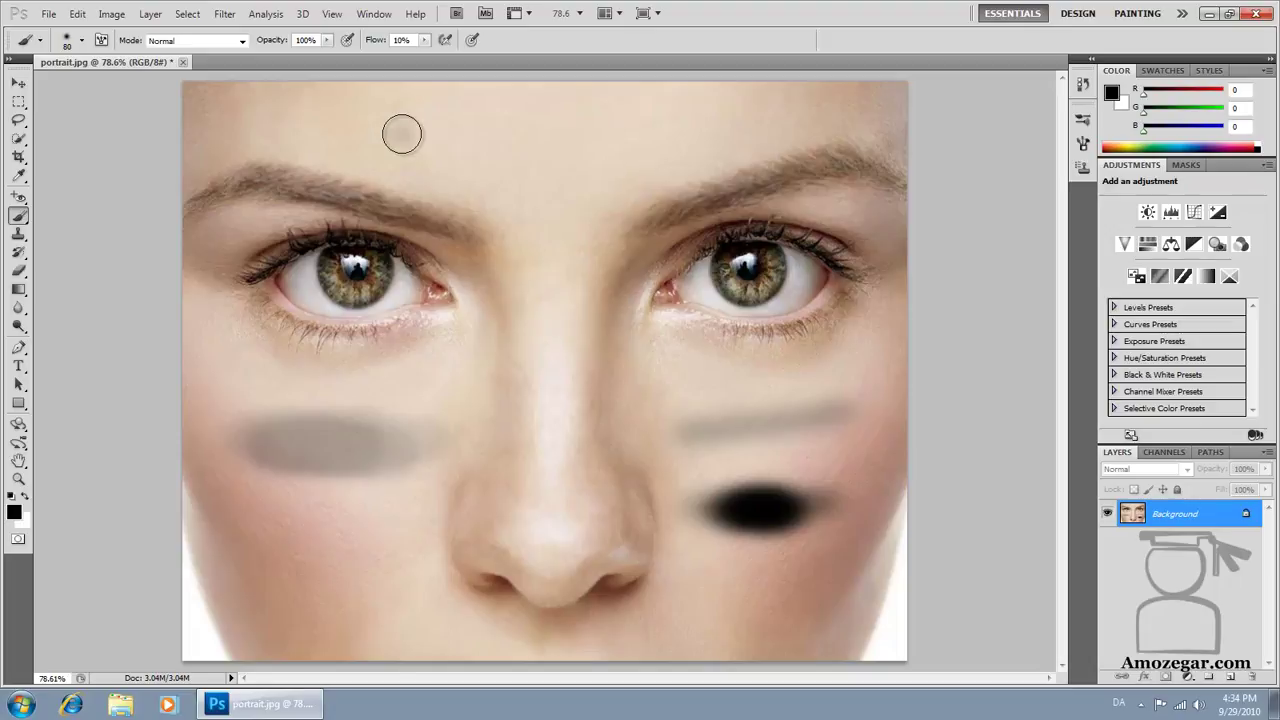
left_click(445, 40)
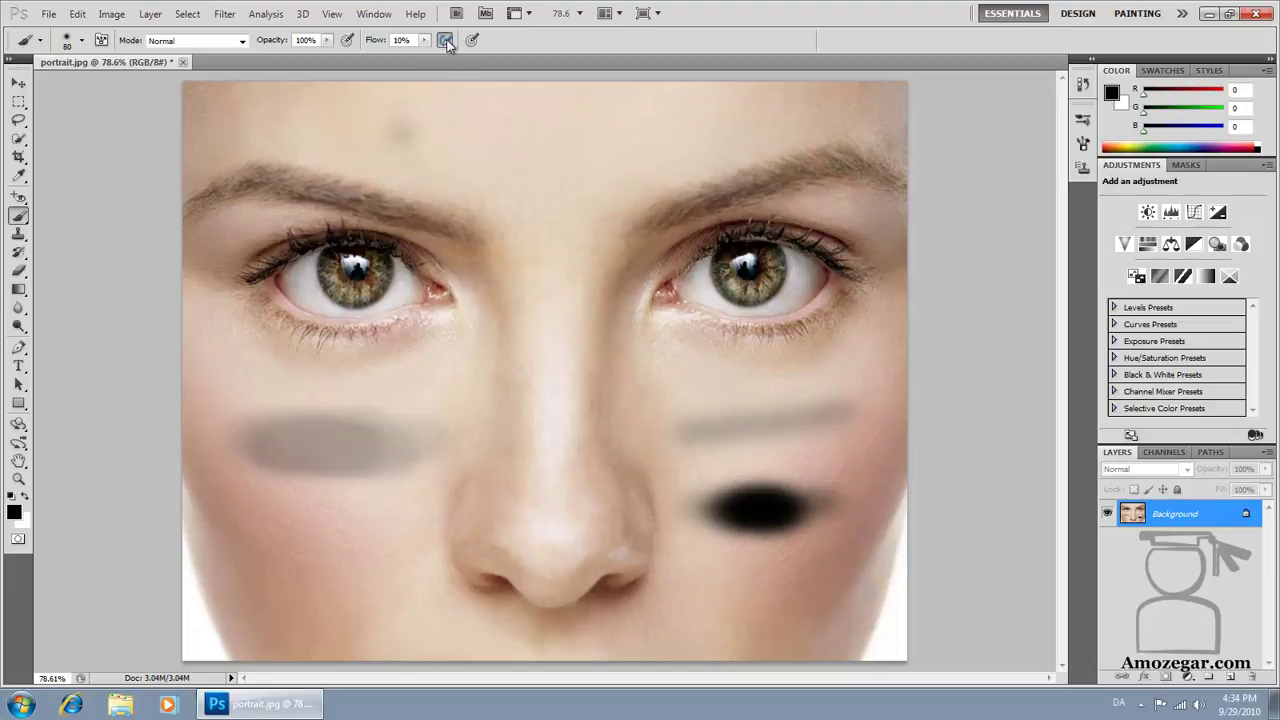
left_click_drag(502, 132, 502, 132)
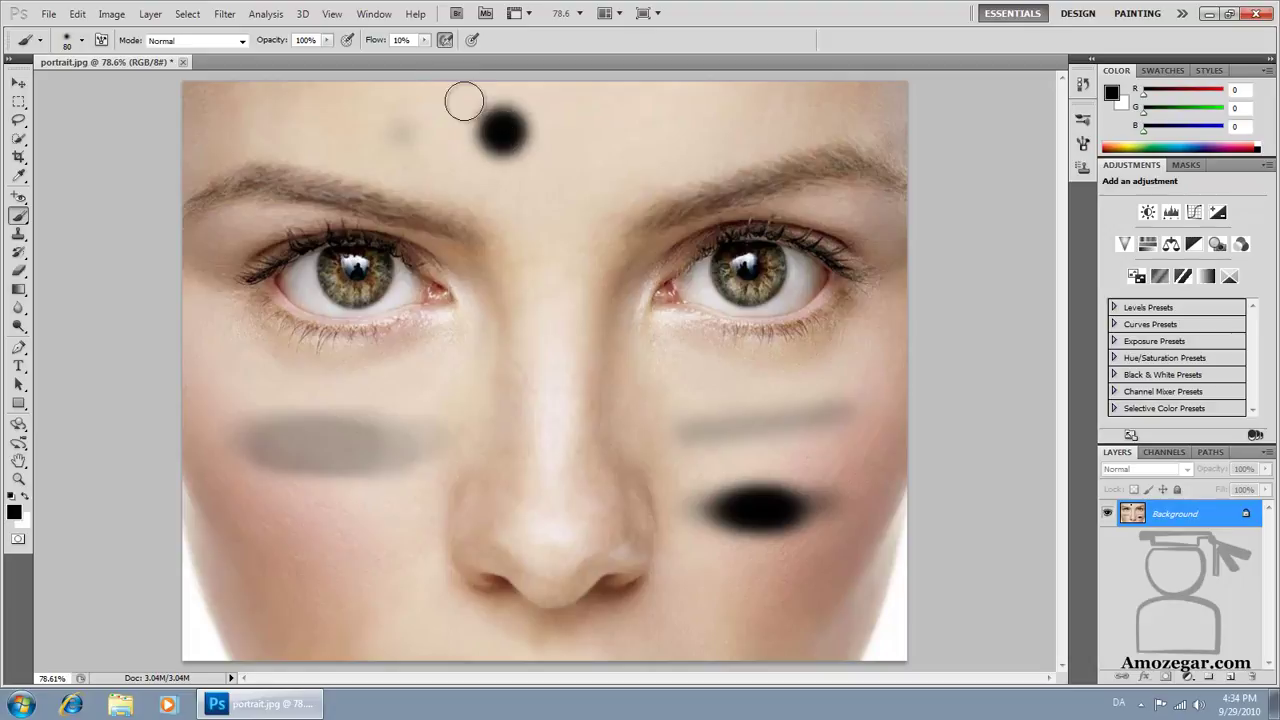
left_click(446, 41)
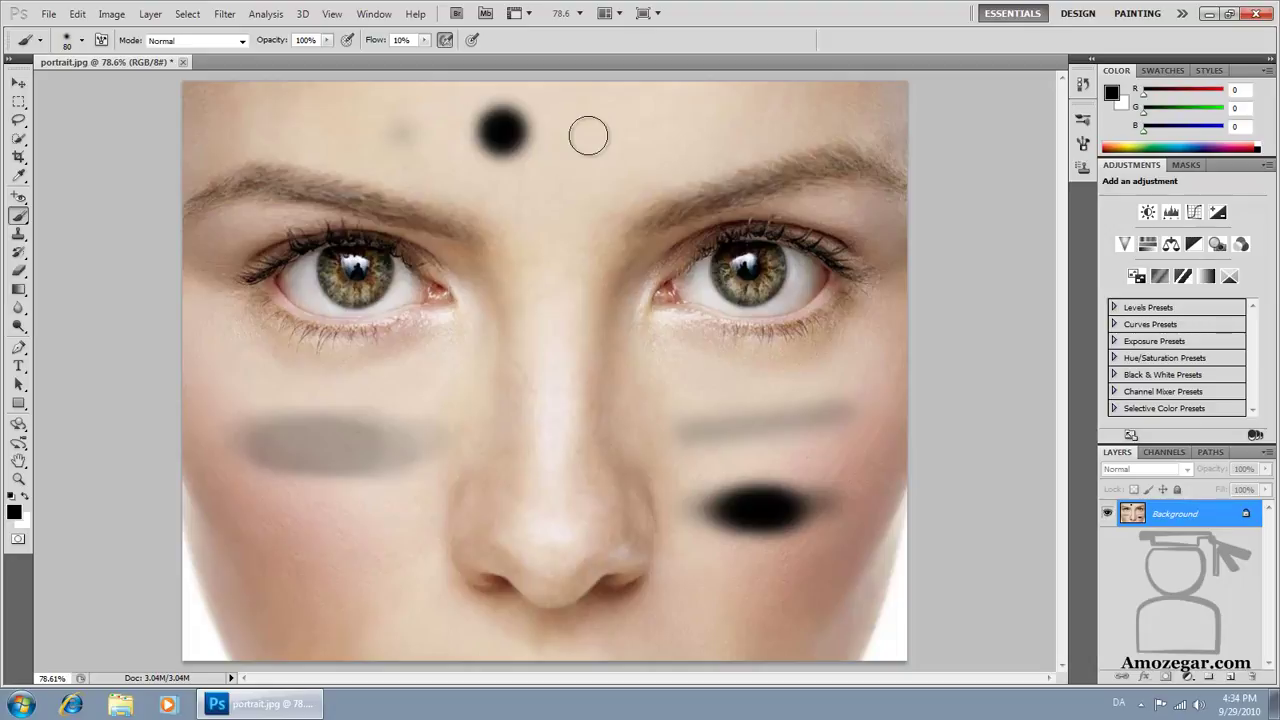
mouse_move(588, 136)
left_mouse_down()
mouse_move(865, 104)
mouse_move(809, 106)
mouse_move(589, 183)
mouse_move(549, 283)
mouse_move(546, 443)
mouse_move(551, 391)
left_mouse_up()
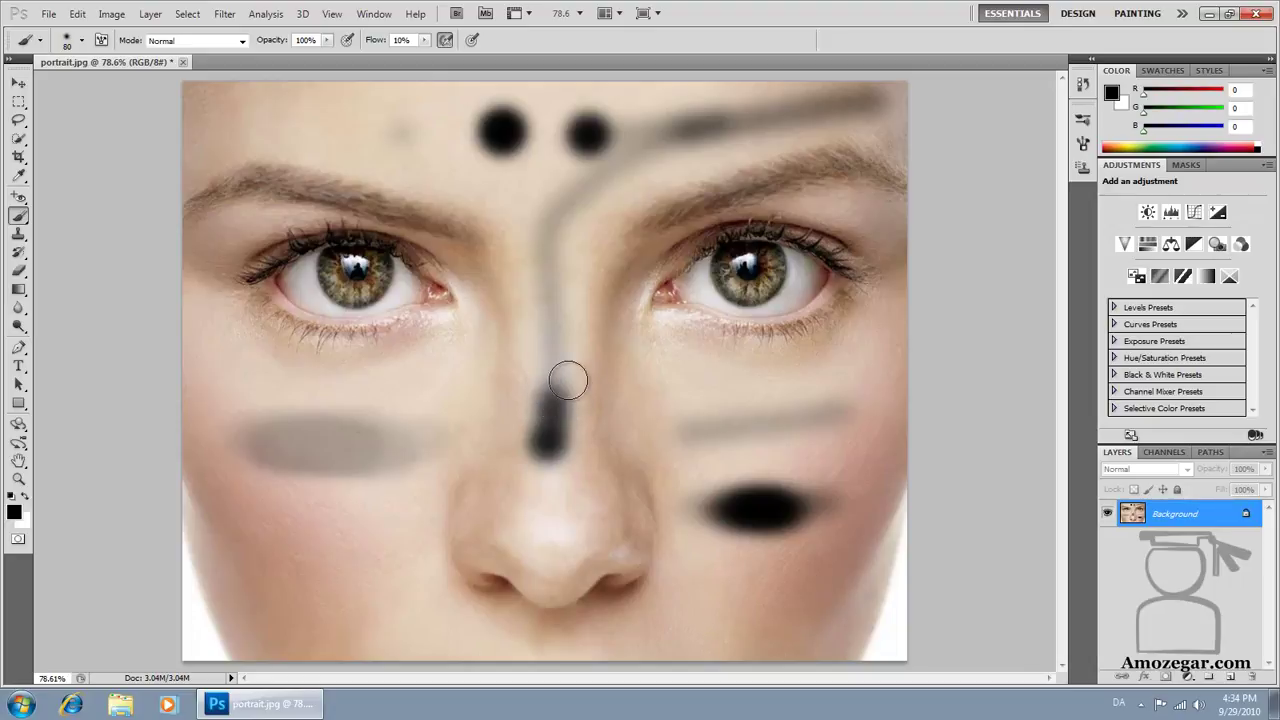
key("F12")
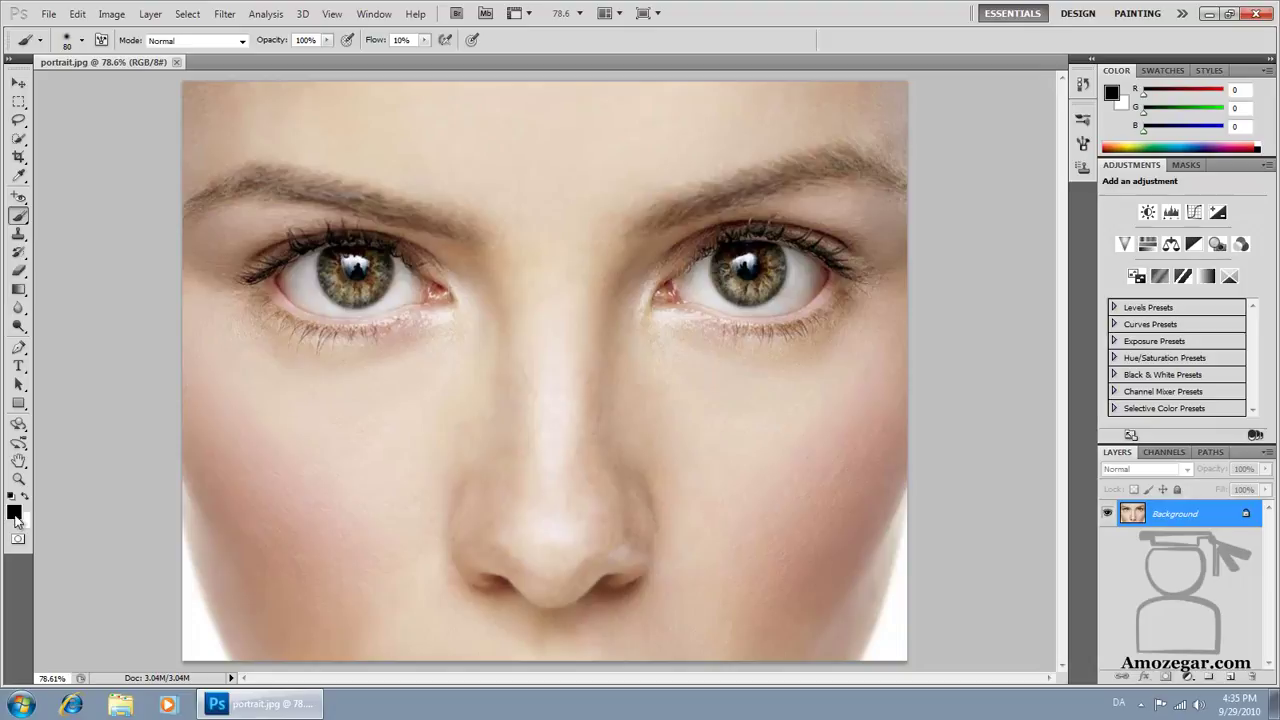
Set the foreground colour to a bright blue
left_click(14, 511)
left_click_drag(654, 331, 654, 249)
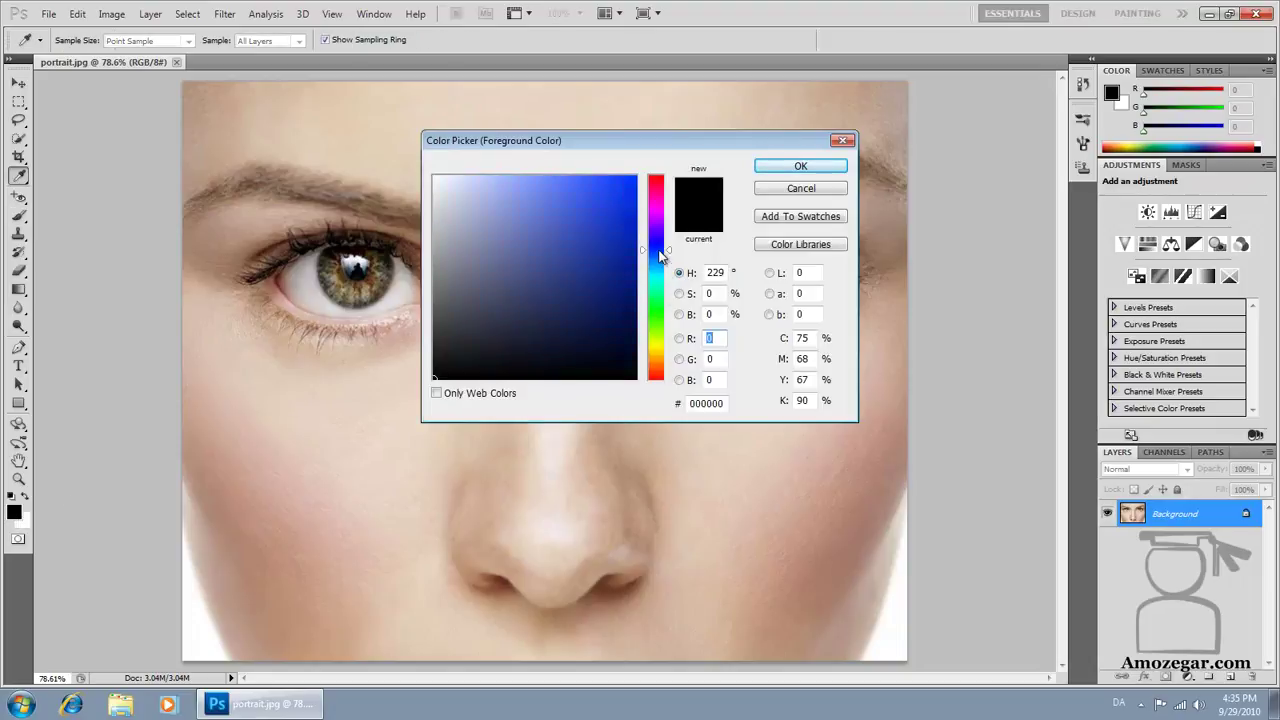
left_click(563, 178)
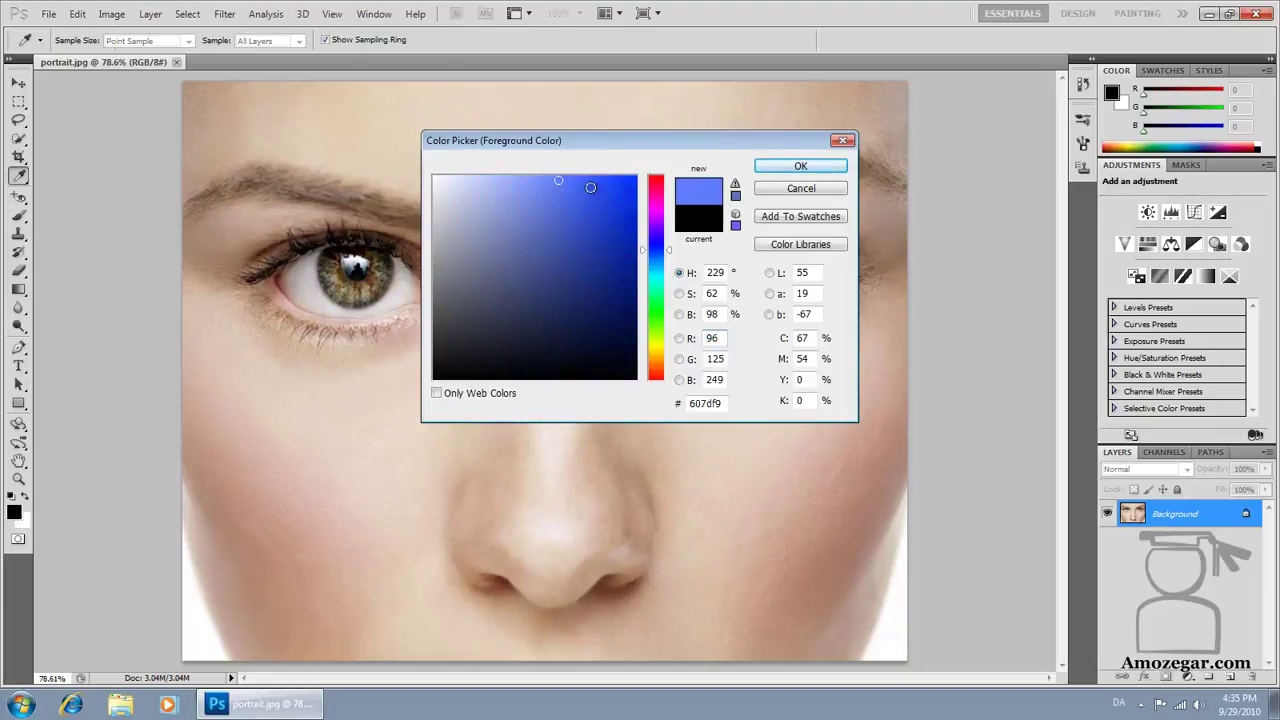
left_click(593, 186)
left_click(800, 166)
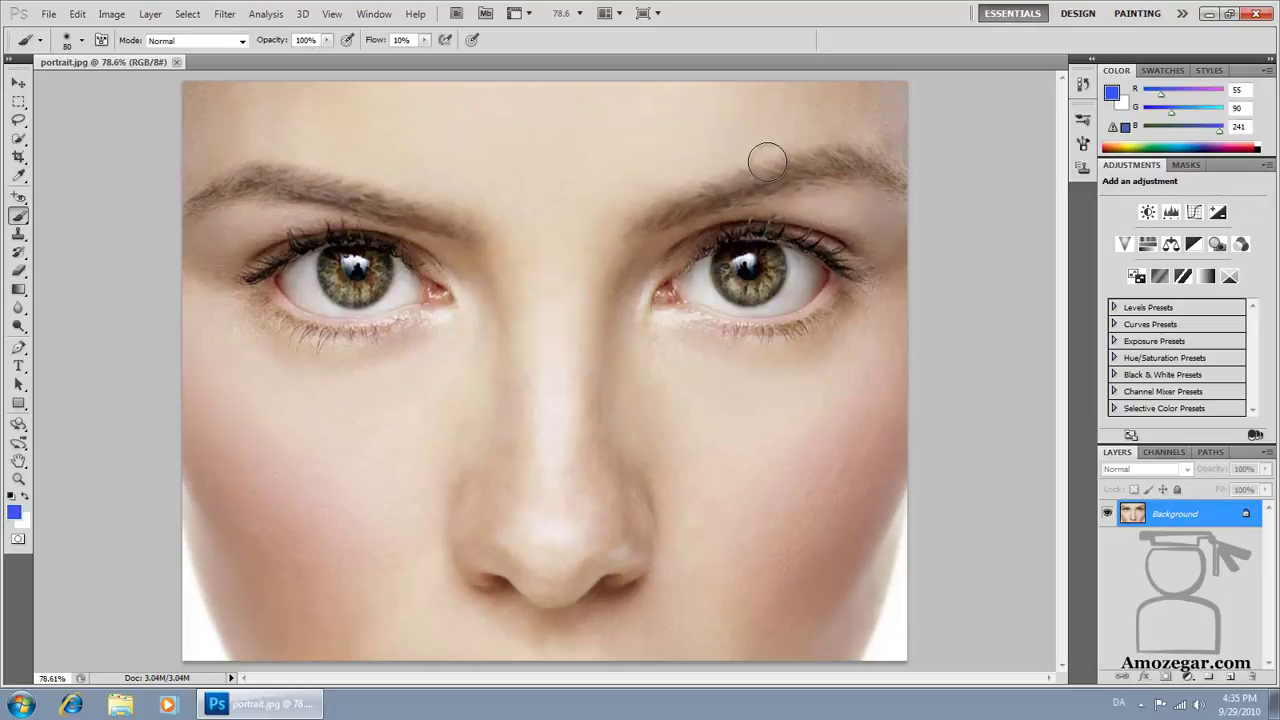
Resize the brush to 45 px and add an empty Layer 1 above Background
key("bracketright")
key("bracketright")
key("bracketleft")
key("bracketleft")
key("bracketleft")
left_click(1231, 678)
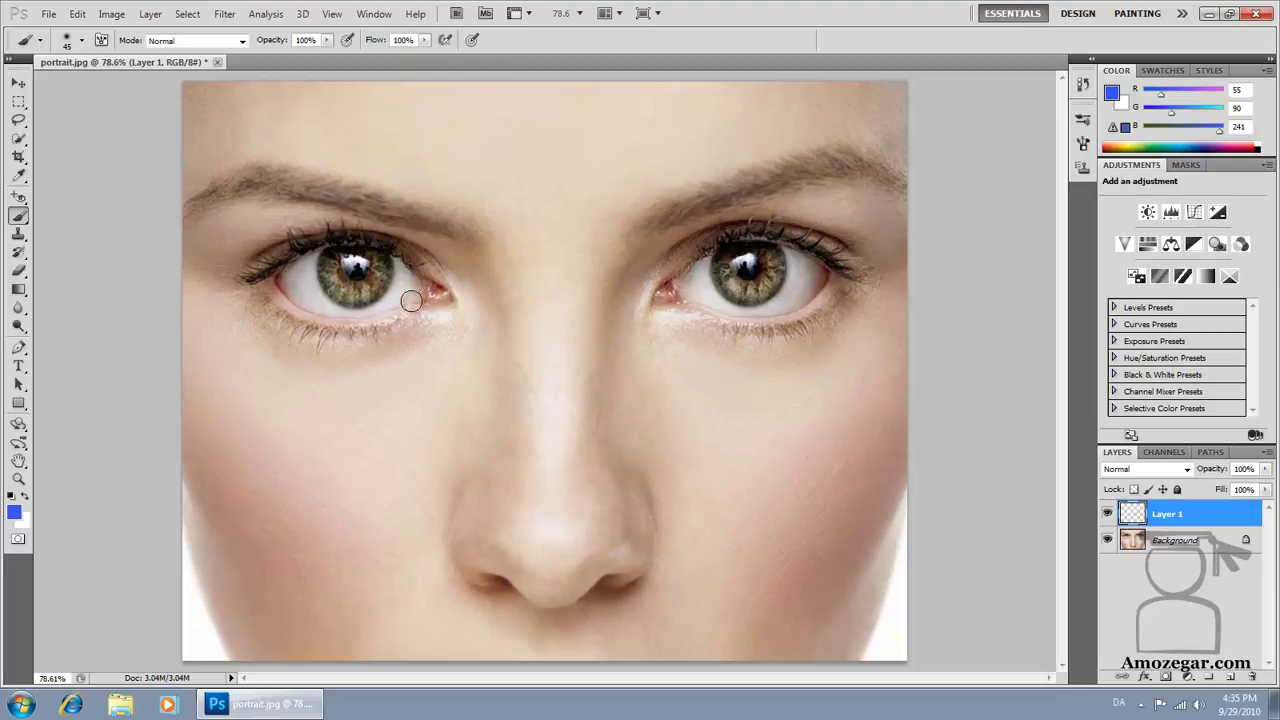
Paint blue eyeshadow over the left upper eyelid, resizing the brush as needed
left_click(446, 282)
mouse_move(446, 282)
left_mouse_down()
mouse_move(398, 245)
mouse_move(318, 225)
mouse_move(276, 232)
mouse_move(247, 260)
left_mouse_up()
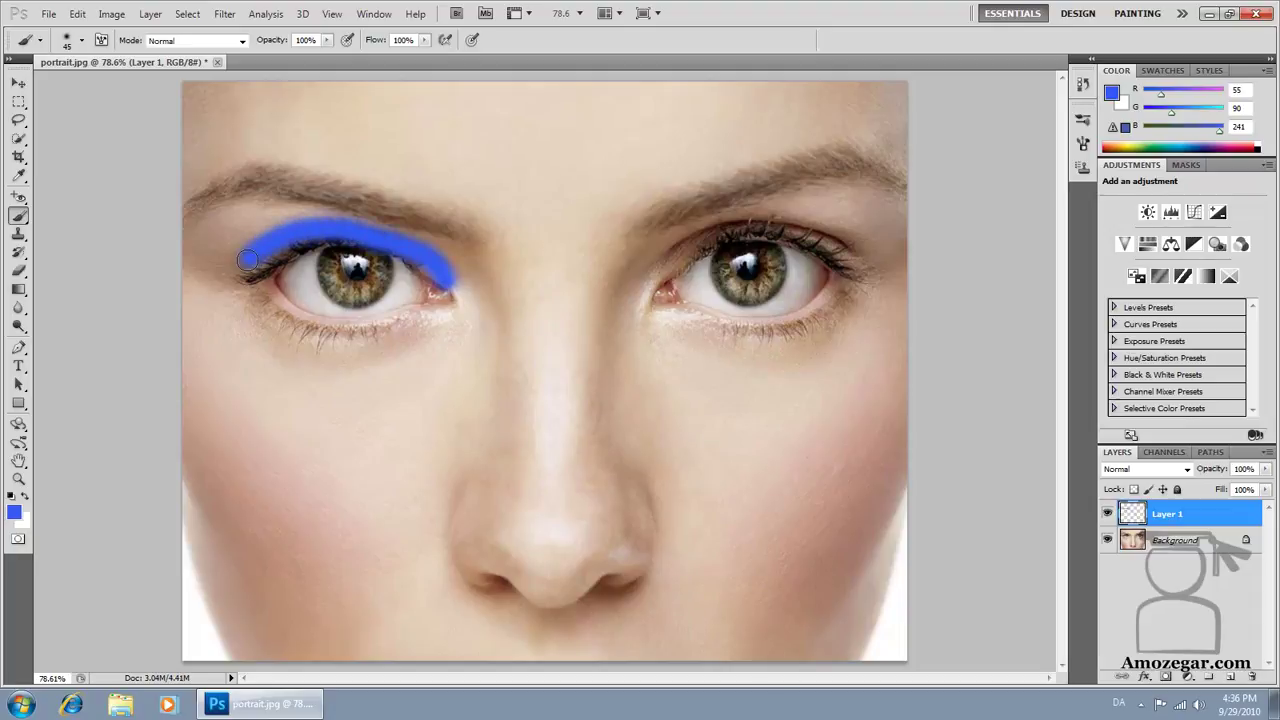
key("bracketright")
key("bracketright")
key("bracketright")
mouse_move(240, 257)
left_mouse_down()
mouse_move(256, 292)
mouse_move(220, 255)
mouse_move(296, 278)
left_mouse_up()
key("bracketleft")
key("bracketleft")
key("bracketleft")
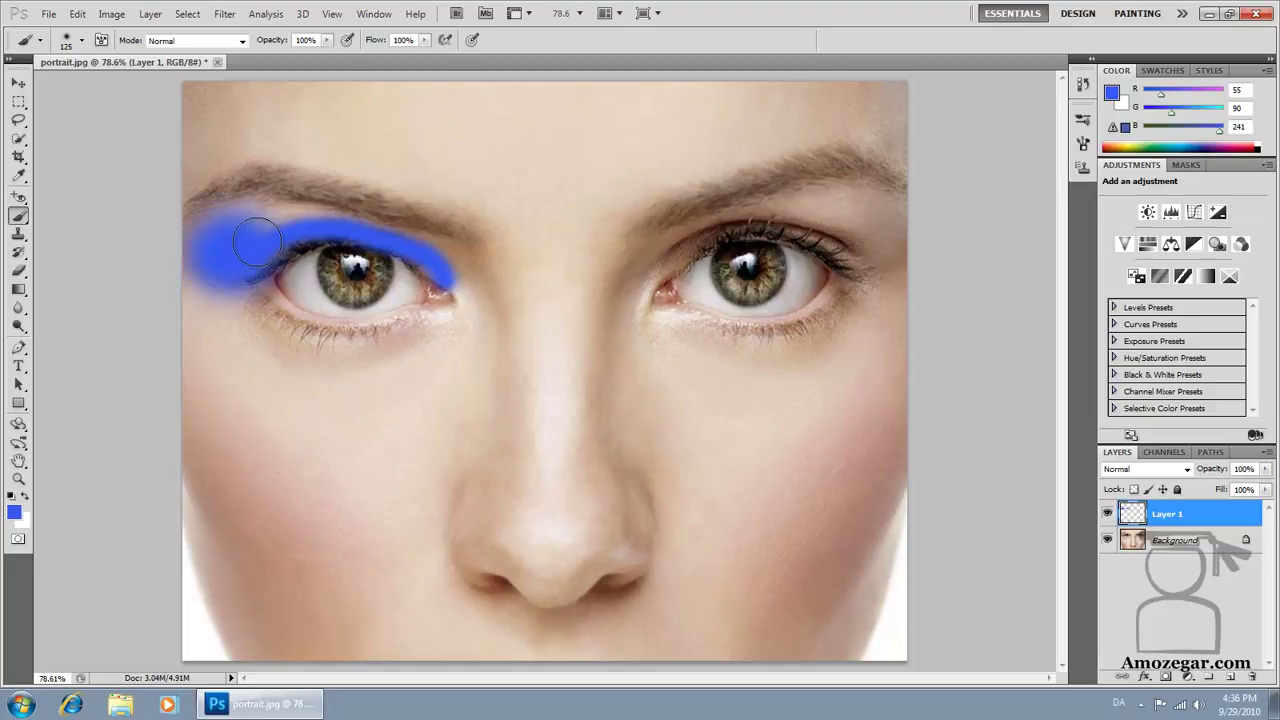
mouse_move(262, 220)
left_mouse_down()
mouse_move(399, 253)
mouse_move(316, 216)
mouse_move(234, 224)
left_mouse_up()
key("bracketleft")
key("bracketleft")
key("bracketleft")
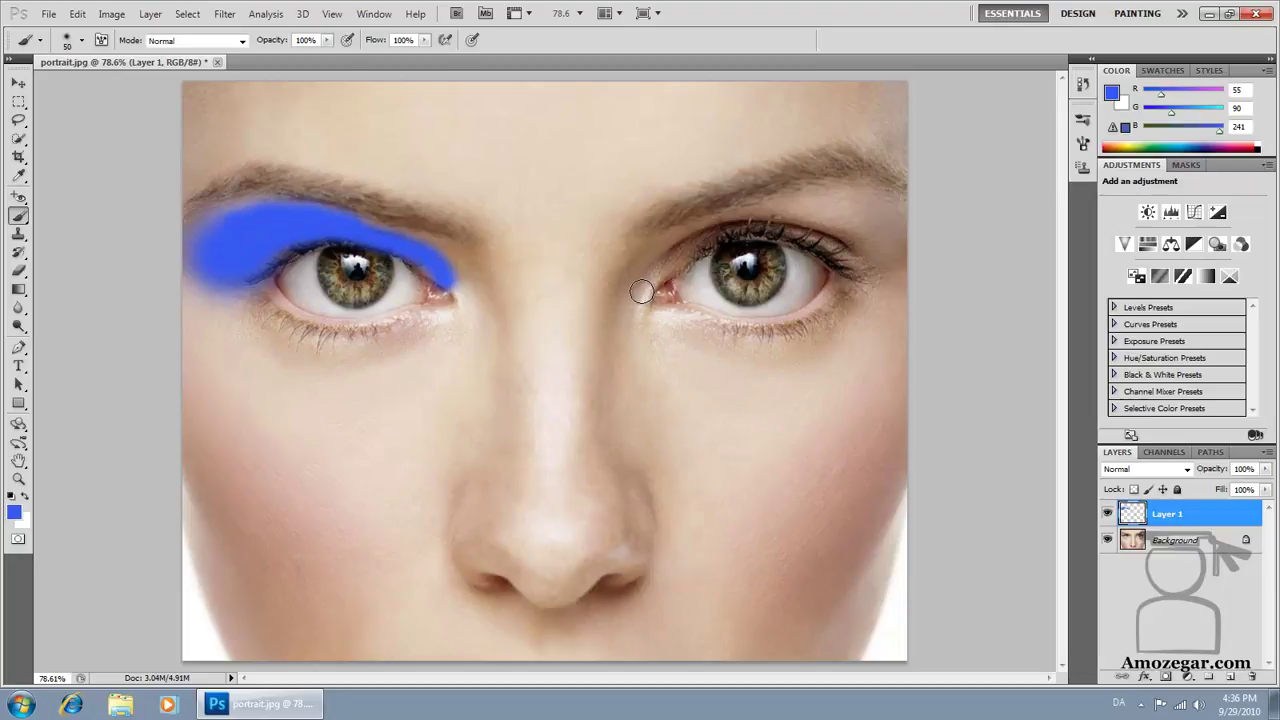
Paint blue eyeshadow over the right upper eyelid and its outer corner
mouse_move(640, 286)
left_mouse_down()
mouse_move(762, 215)
mouse_move(800, 218)
mouse_move(853, 249)
left_mouse_up()
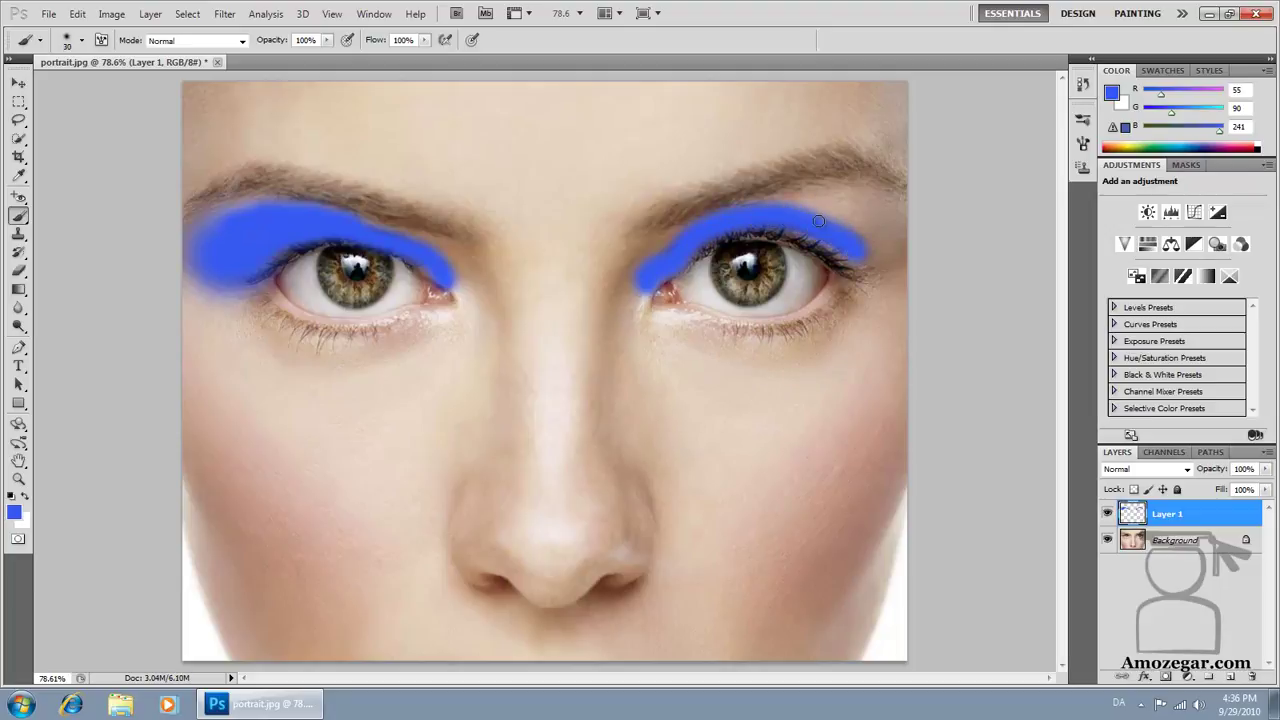
key("bracketright")
key("bracketright")
key("bracketright")
mouse_move(805, 215)
left_mouse_down()
mouse_move(840, 205)
mouse_move(900, 229)
mouse_move(914, 251)
mouse_move(805, 222)
mouse_move(785, 245)
mouse_move(701, 270)
mouse_move(714, 271)
mouse_move(686, 251)
mouse_move(668, 261)
mouse_move(693, 236)
left_mouse_up()
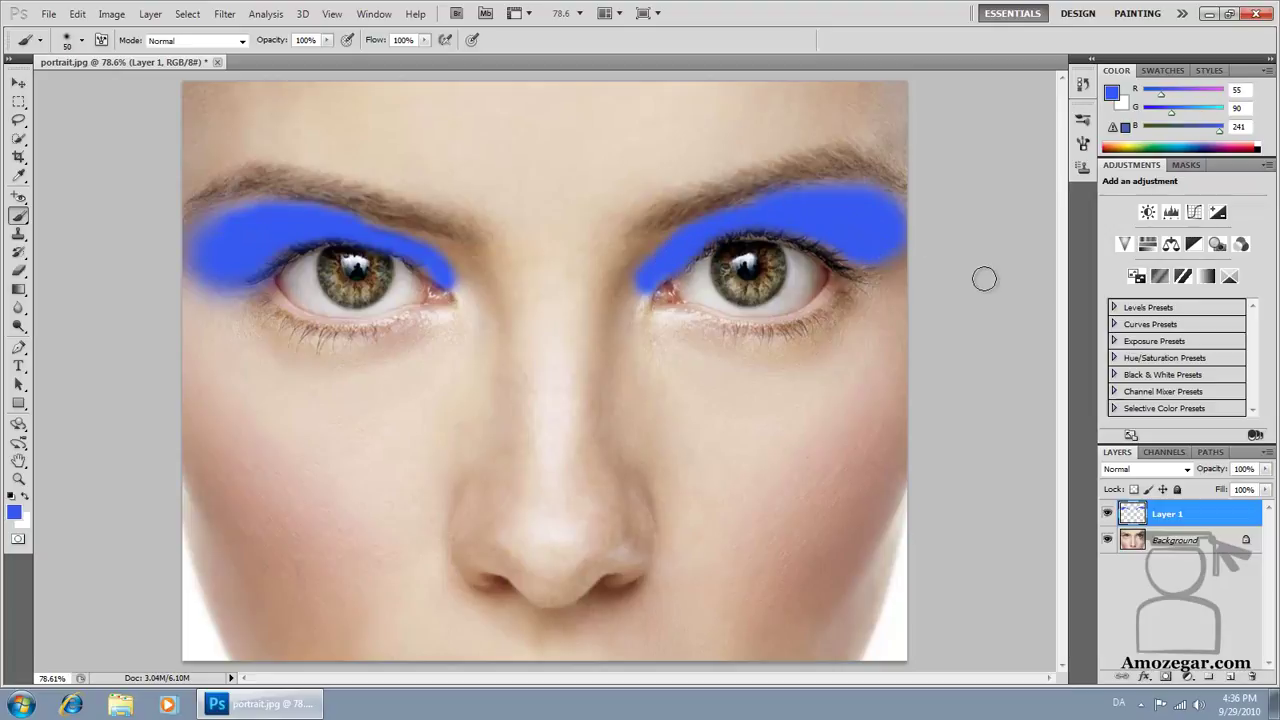
left_click_drag(864, 256, 892, 258)
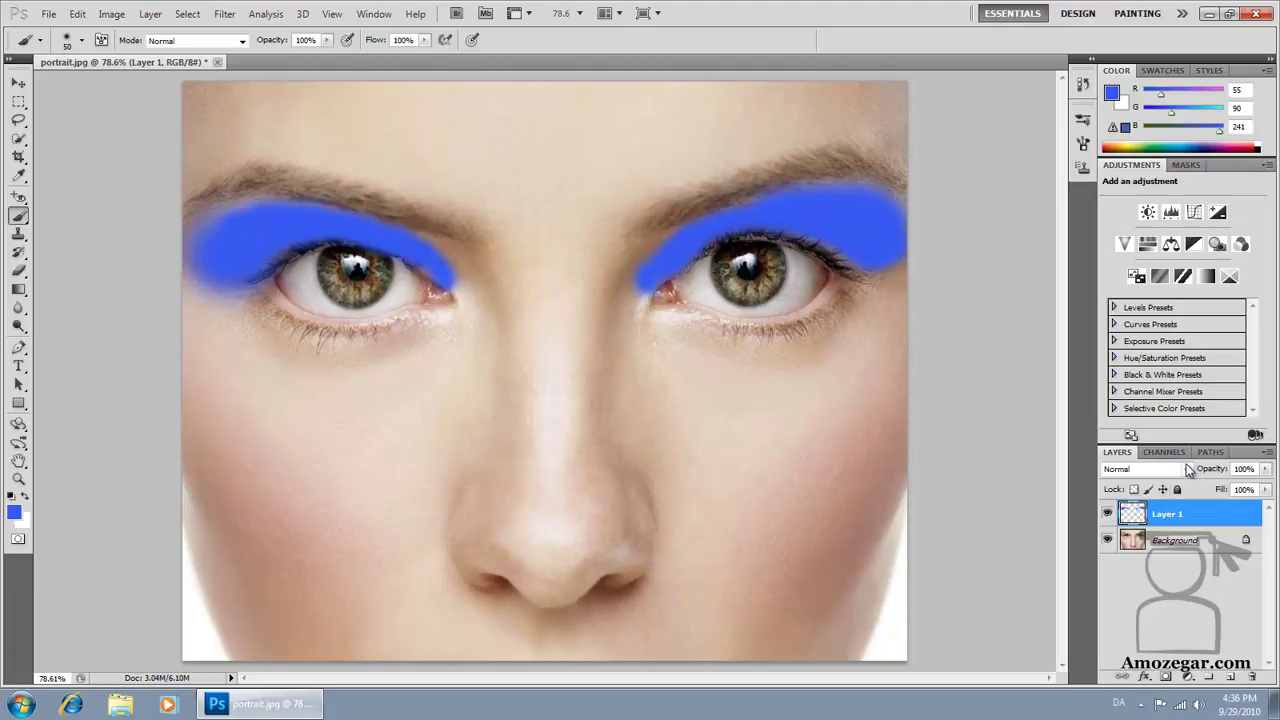
Set Layer 1's blend mode to Hue
left_click(1187, 469)
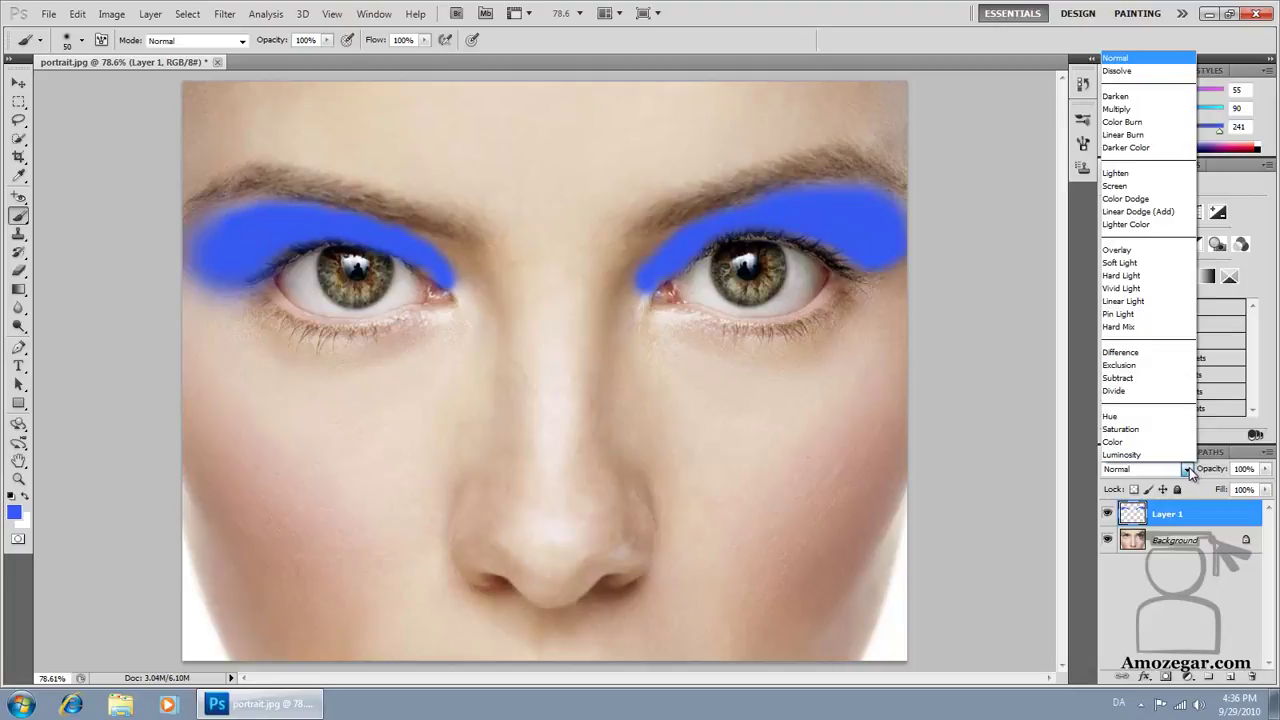
left_click(1112, 416)
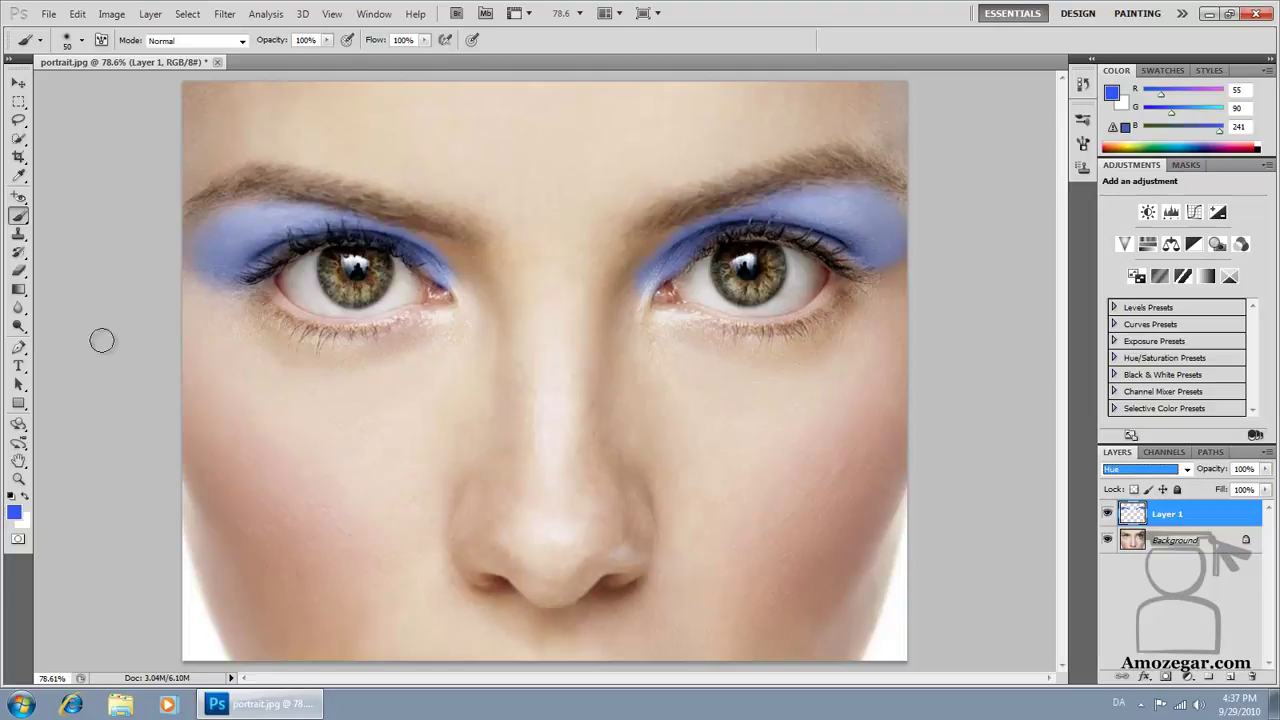
Set up the Eraser with 0% hardness at 80 px
left_click(66, 282)
key("e")
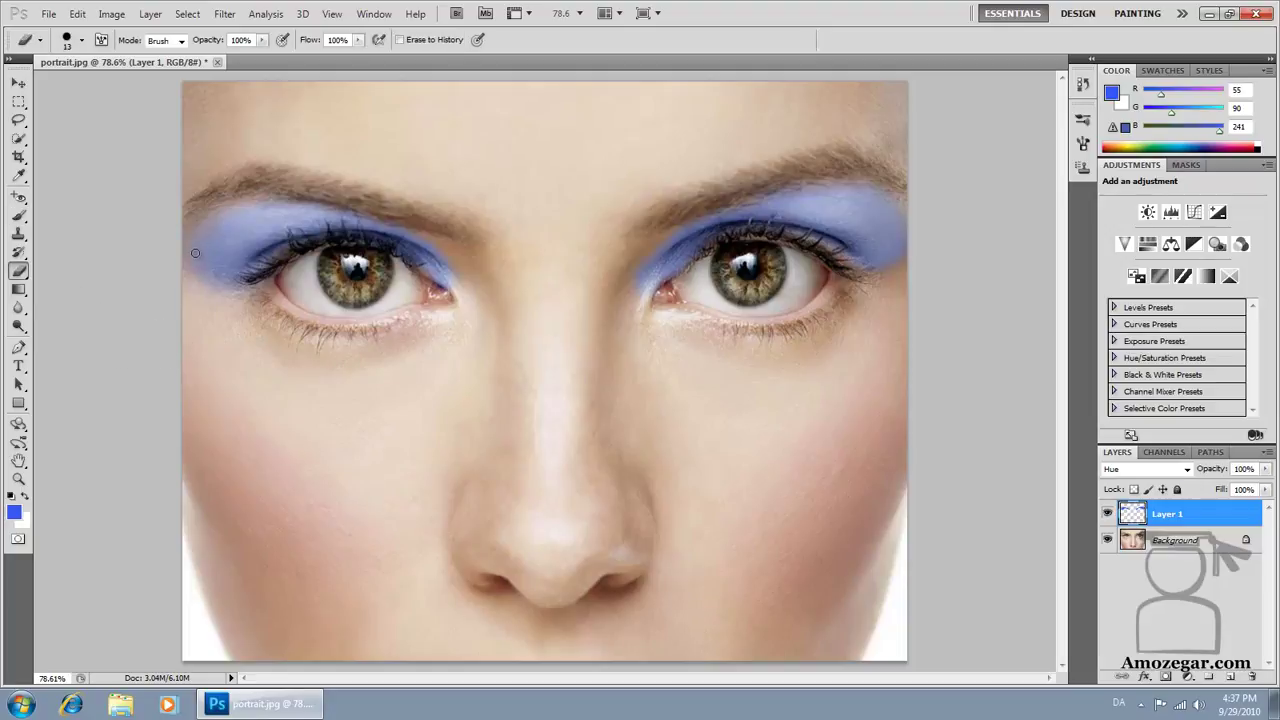
key("bracketright")
key("bracketright")
left_click(83, 41)
left_click_drag(100, 118, 55, 117)
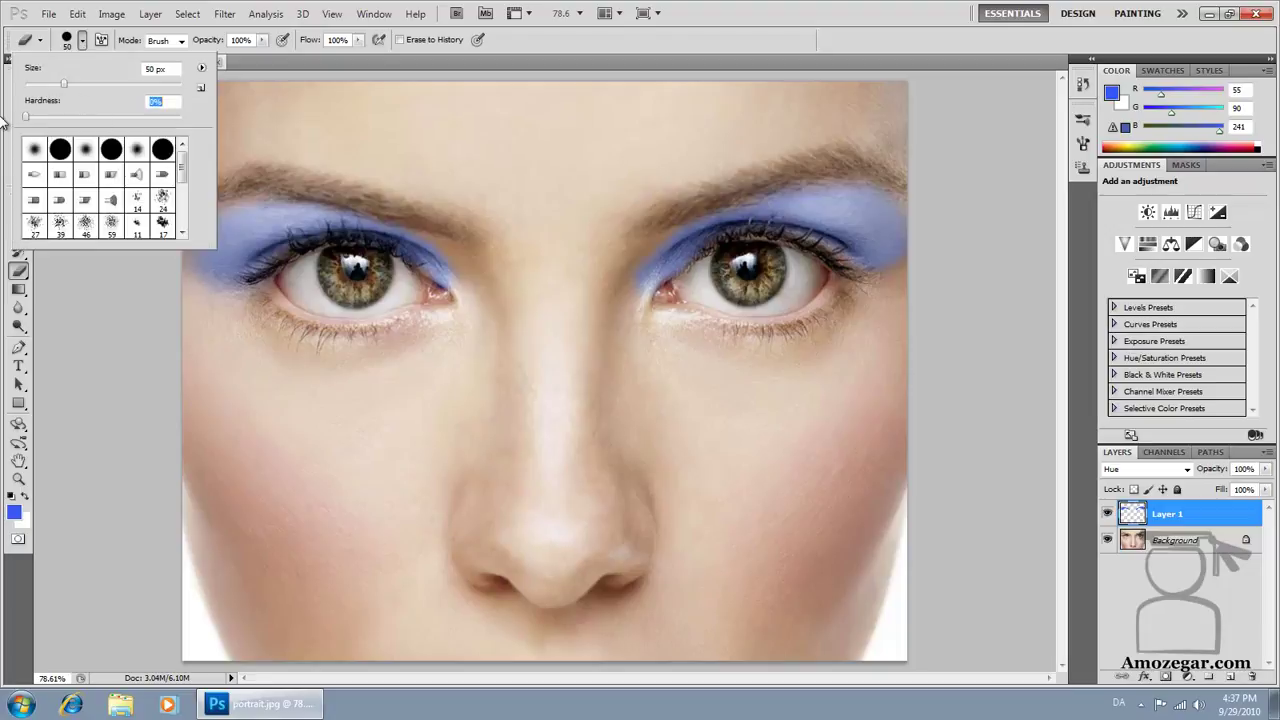
left_click(272, 124)
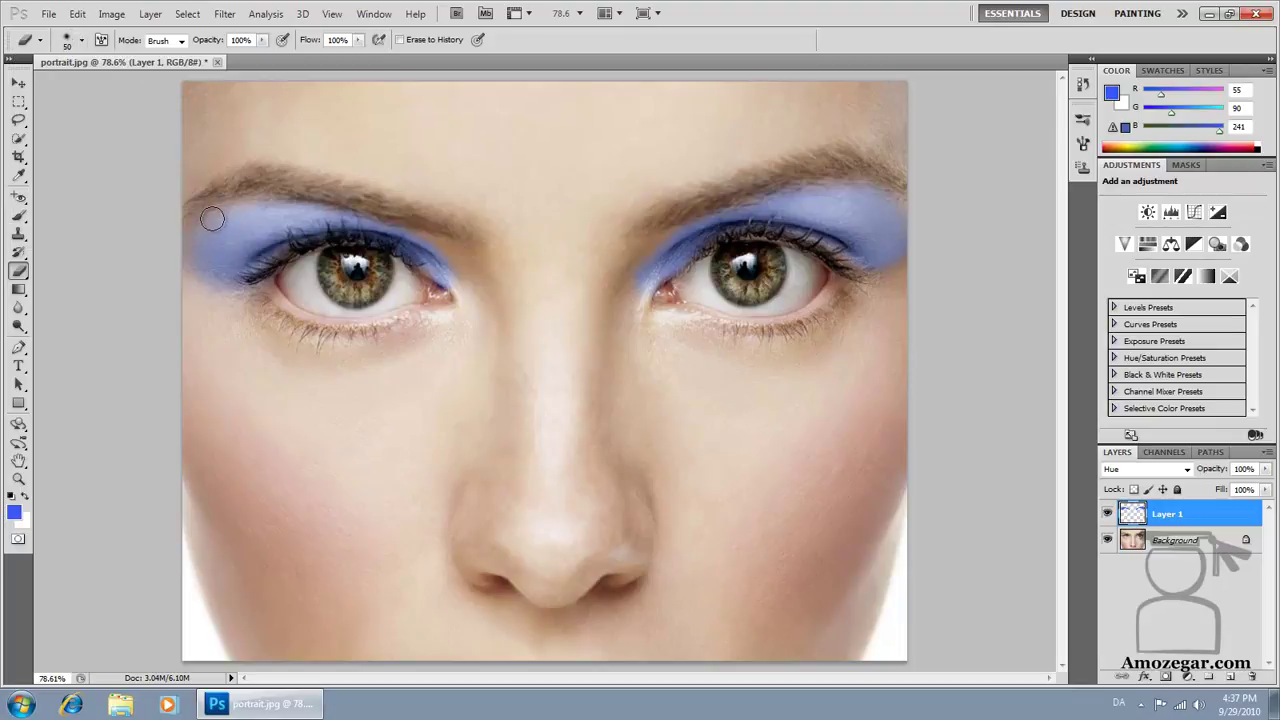
key("bracketright")
key("bracketright")
key("bracketright")
Fade the upper edges of both eyeshadows, then lower eraser opacity to 33%
mouse_move(222, 197)
left_mouse_down()
mouse_move(194, 200)
mouse_move(253, 193)
mouse_move(184, 231)
mouse_move(251, 186)
mouse_move(300, 178)
mouse_move(322, 197)
mouse_move(251, 186)
mouse_move(167, 225)
mouse_move(228, 177)
mouse_move(402, 206)
mouse_move(213, 185)
mouse_move(177, 209)
mouse_move(240, 187)
mouse_move(334, 189)
mouse_move(449, 217)
left_mouse_up()
mouse_move(694, 194)
left_mouse_down()
mouse_move(743, 171)
mouse_move(903, 166)
mouse_move(955, 222)
left_mouse_up()
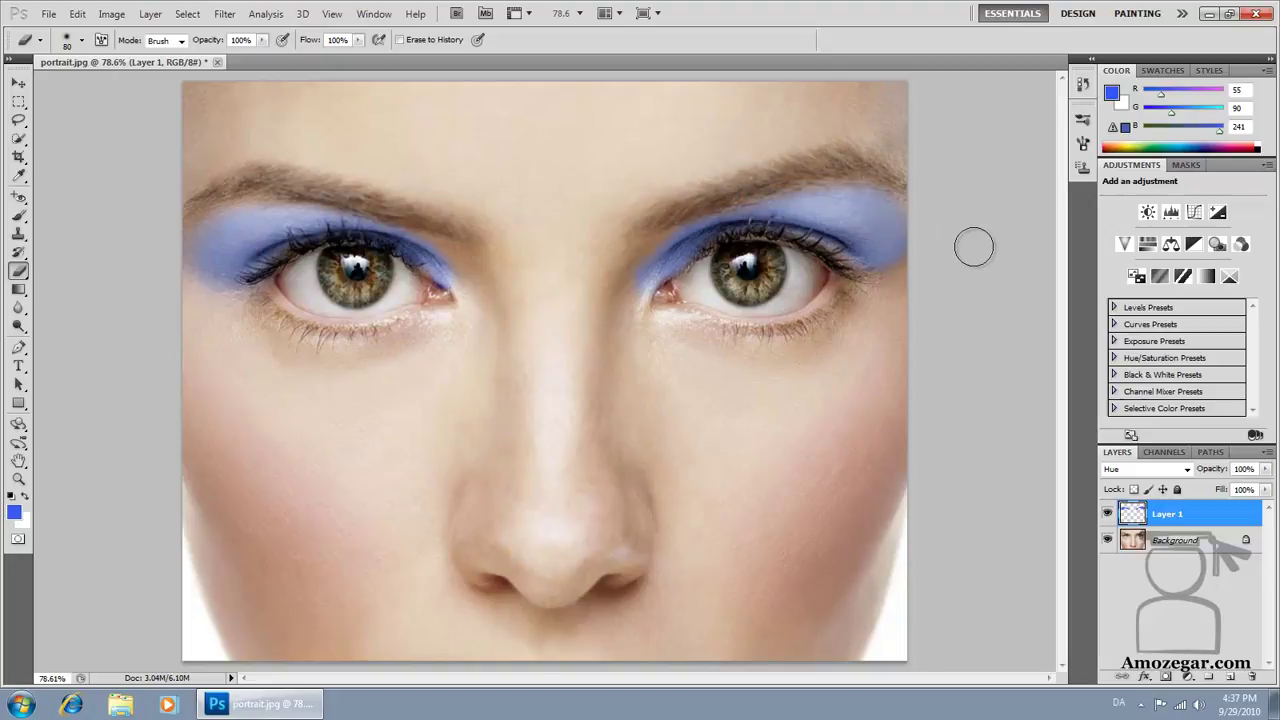
left_click(264, 44)
left_click_drag(266, 55, 218, 56)
left_click(219, 57)
left_click_drag(210, 57, 208, 57)
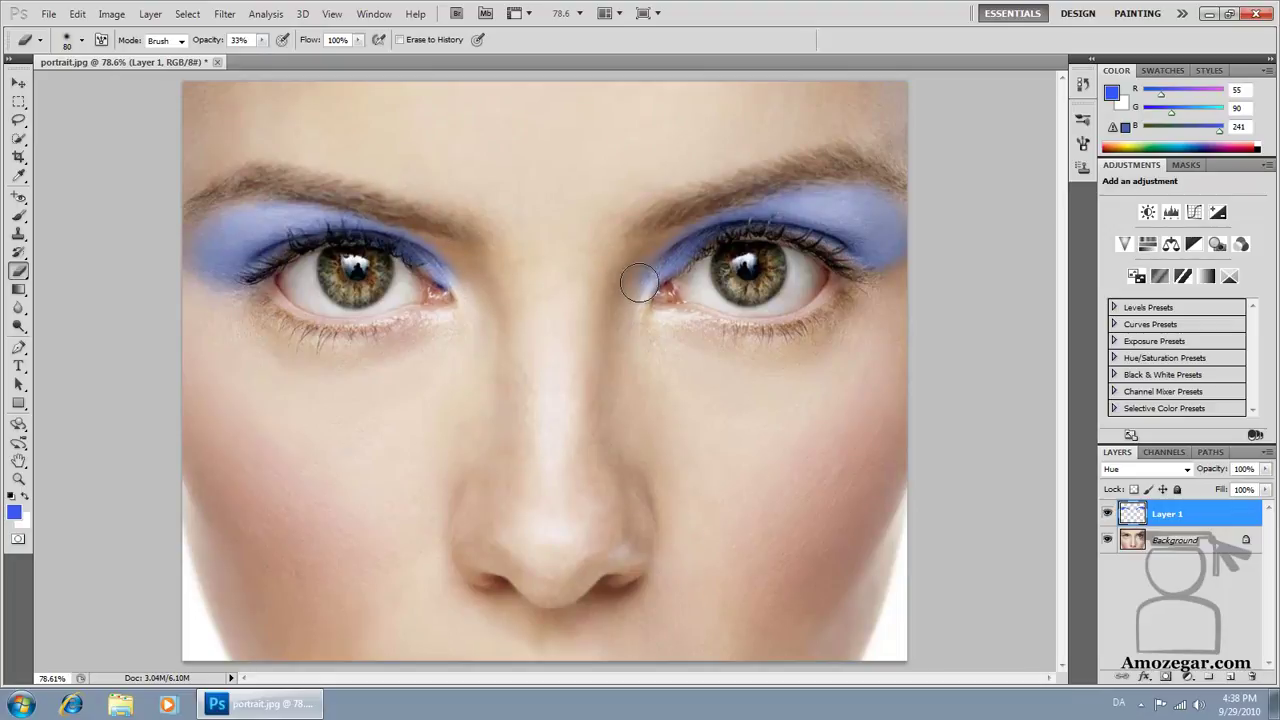
Lower Layer 1's opacity to 60%
left_click(1265, 469)
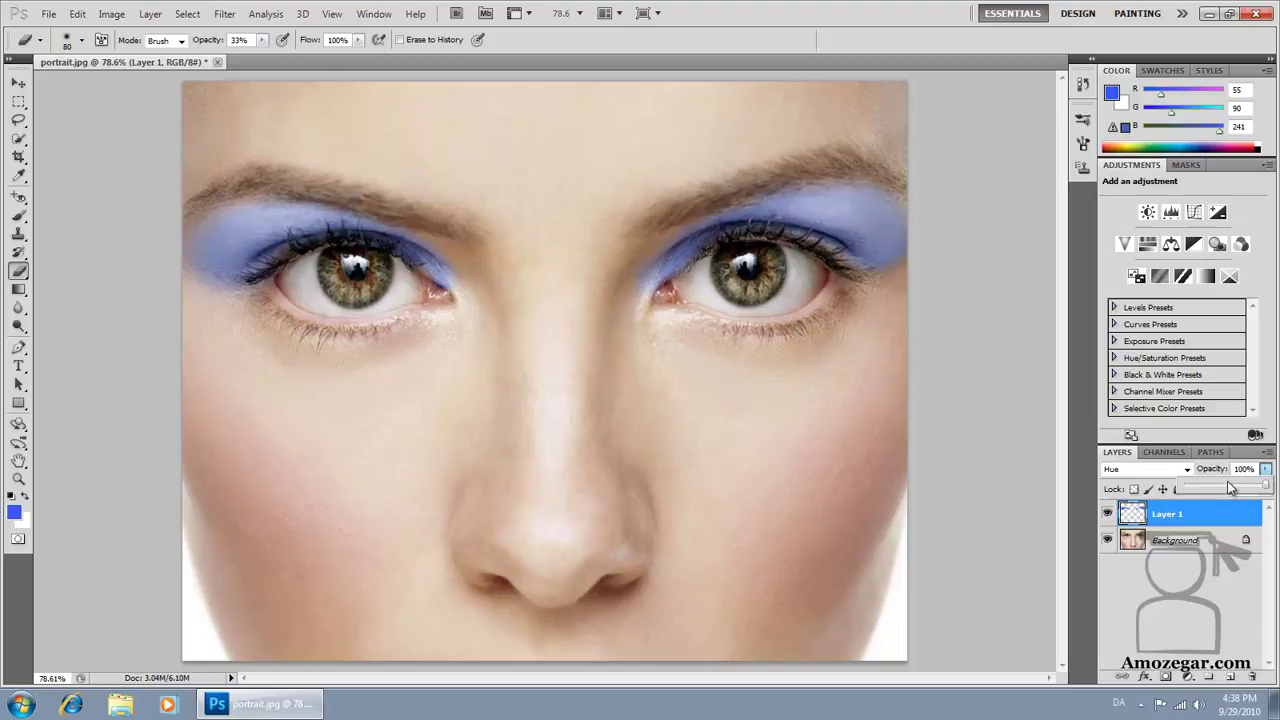
mouse_move(1267, 488)
left_mouse_down()
mouse_move(1223, 488)
mouse_move(1237, 488)
left_mouse_up()
left_click(1253, 468)
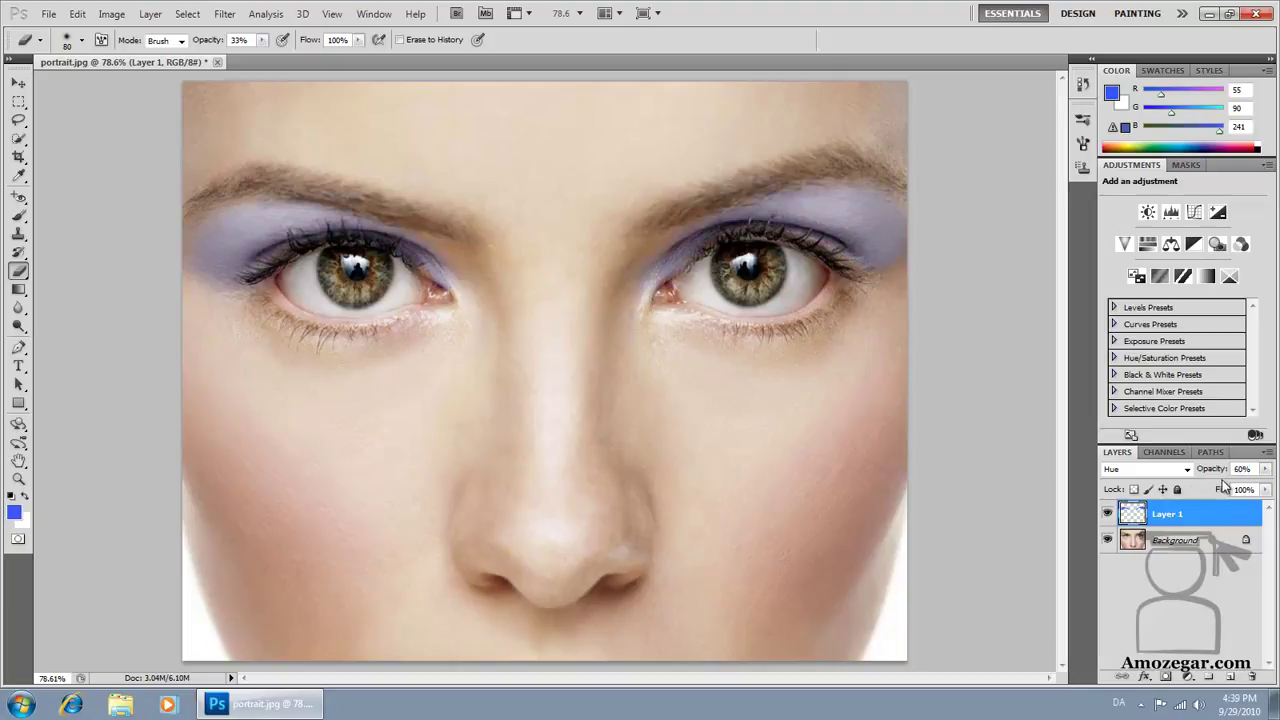
Try a teal, more saturated Hue/Saturation adjustment, then reset and cancel it
key("ctrl+u")
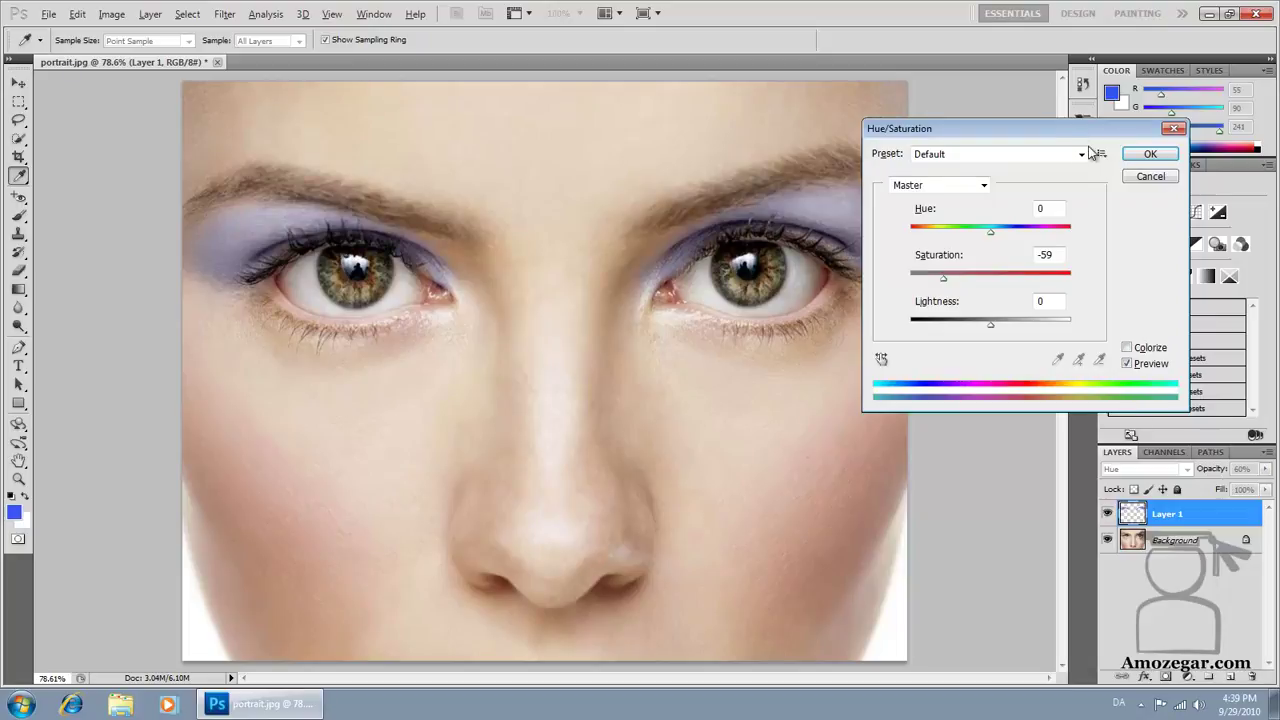
left_click_drag(1053, 129, 1122, 130)
left_click_drag(1059, 231, 1030, 233)
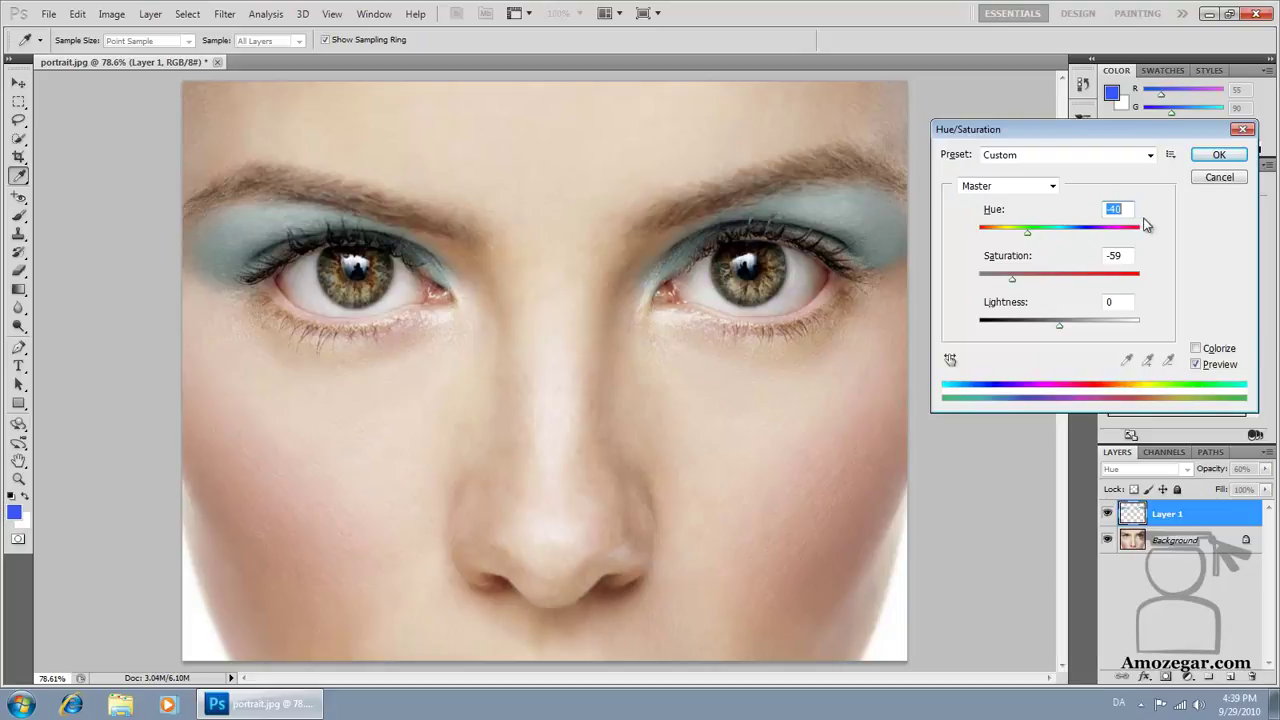
mouse_move(1011, 279)
left_mouse_down()
mouse_move(1088, 281)
mouse_move(1076, 279)
left_mouse_up()
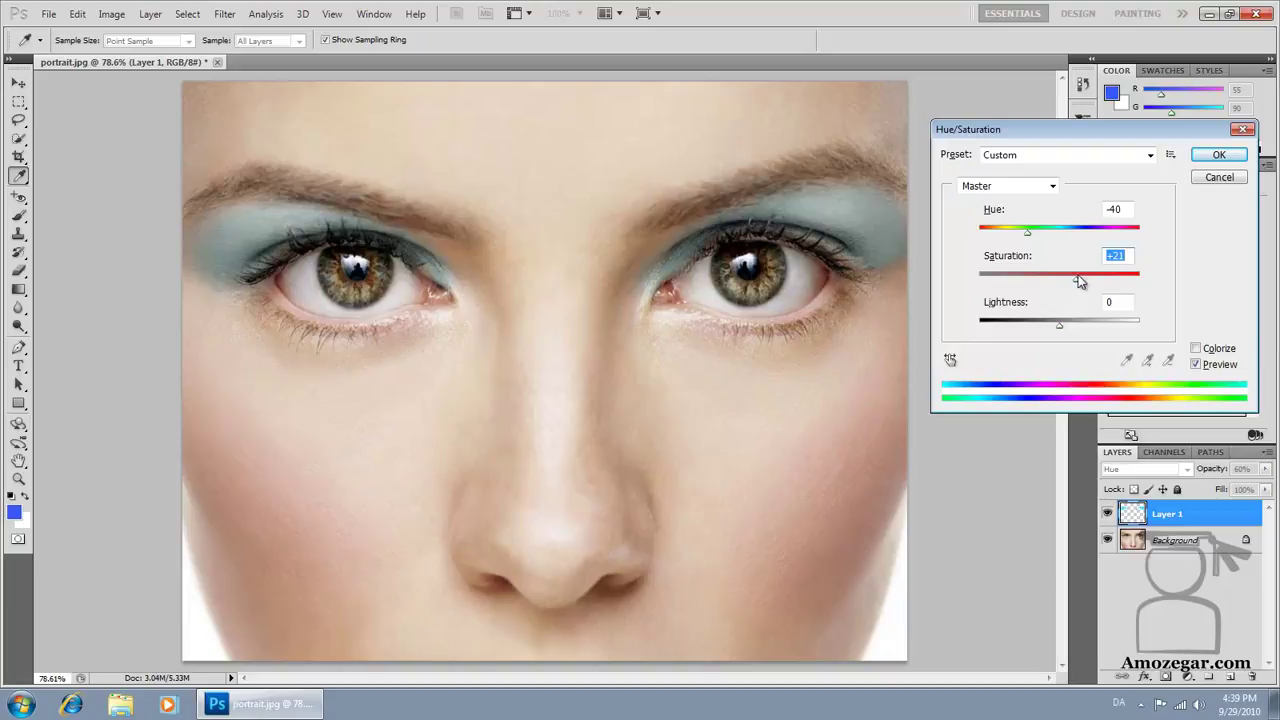
left_click(1222, 180, "alt")
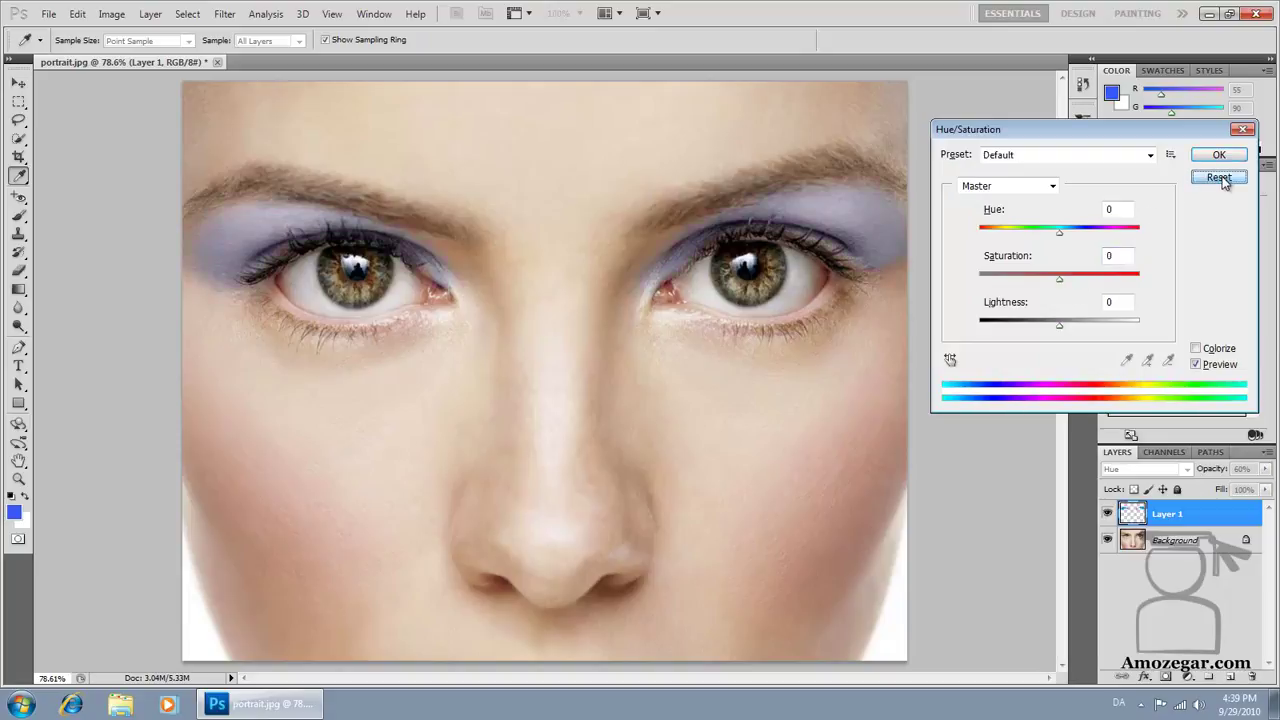
left_click(1244, 131)
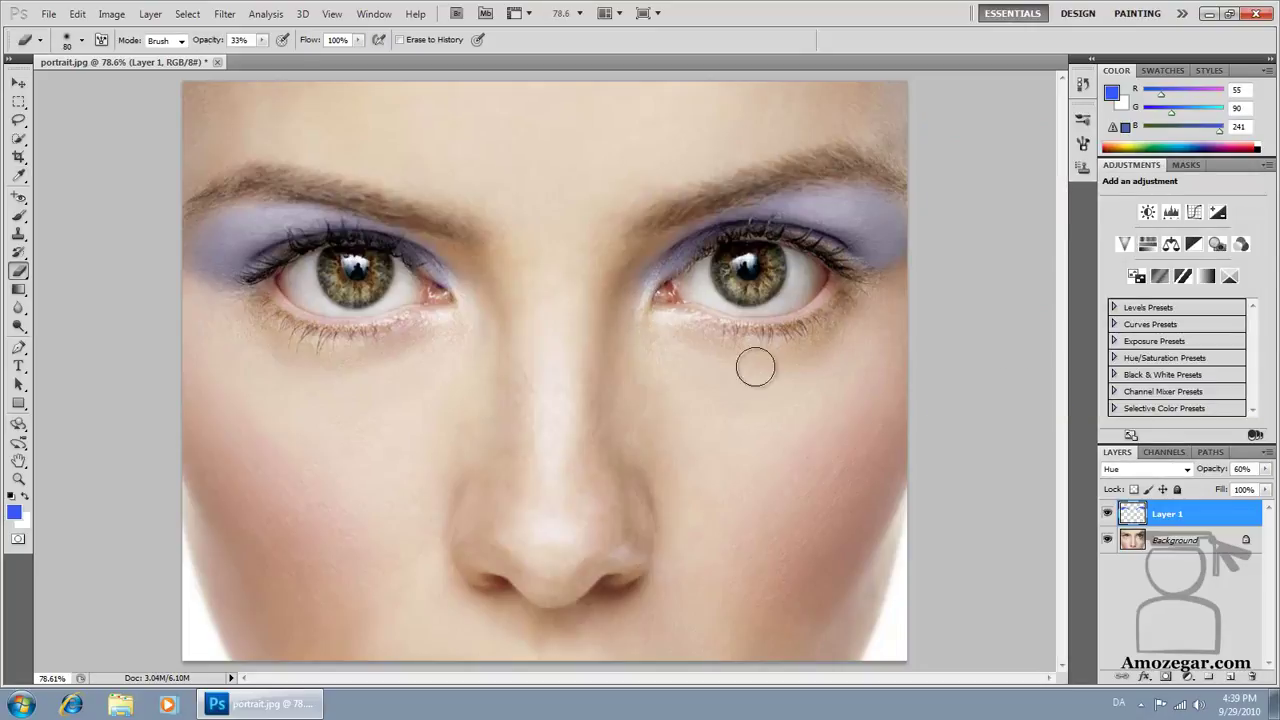
Add a new Layer 2 and ready a black brush at size 35
left_click(1230, 677)
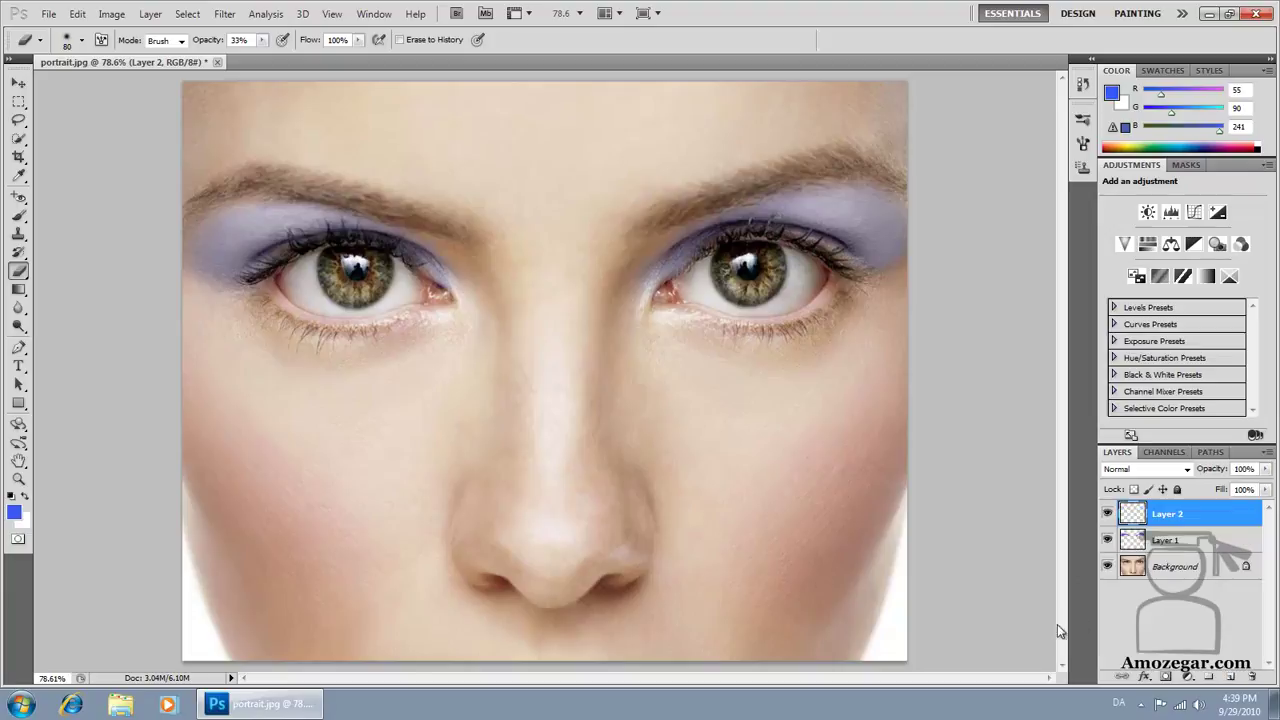
left_click(13, 497)
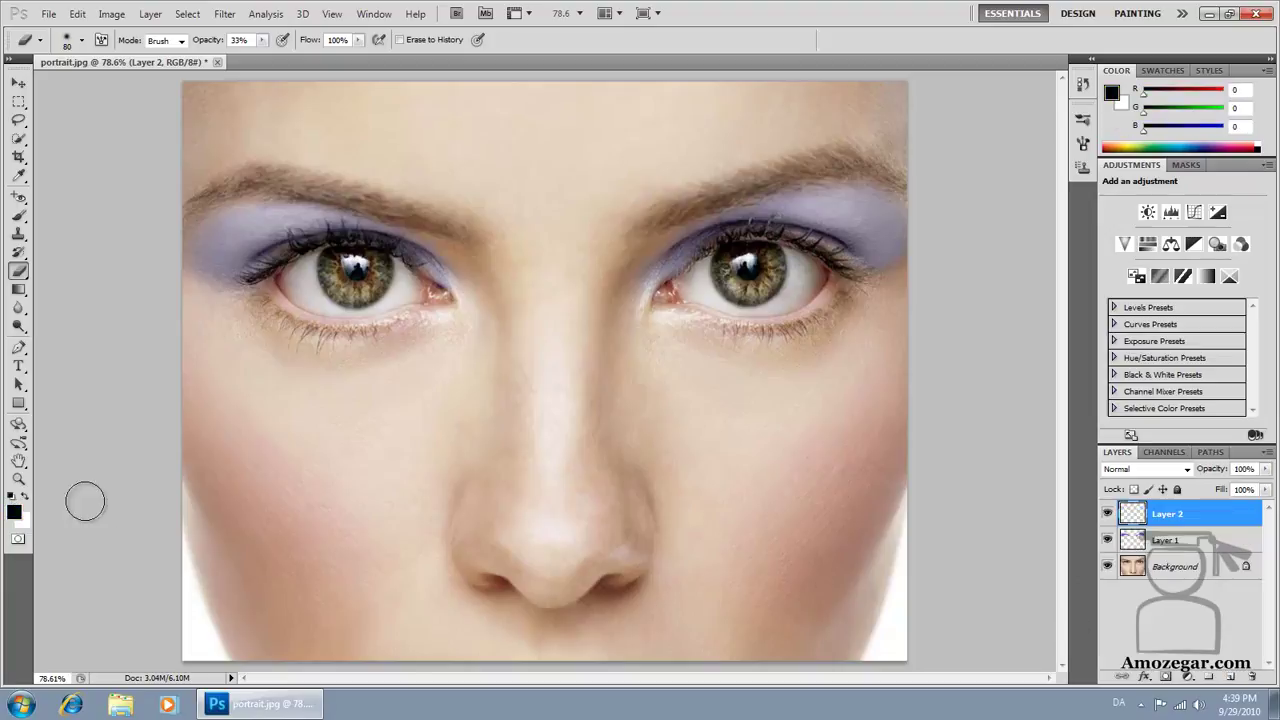
key("b")
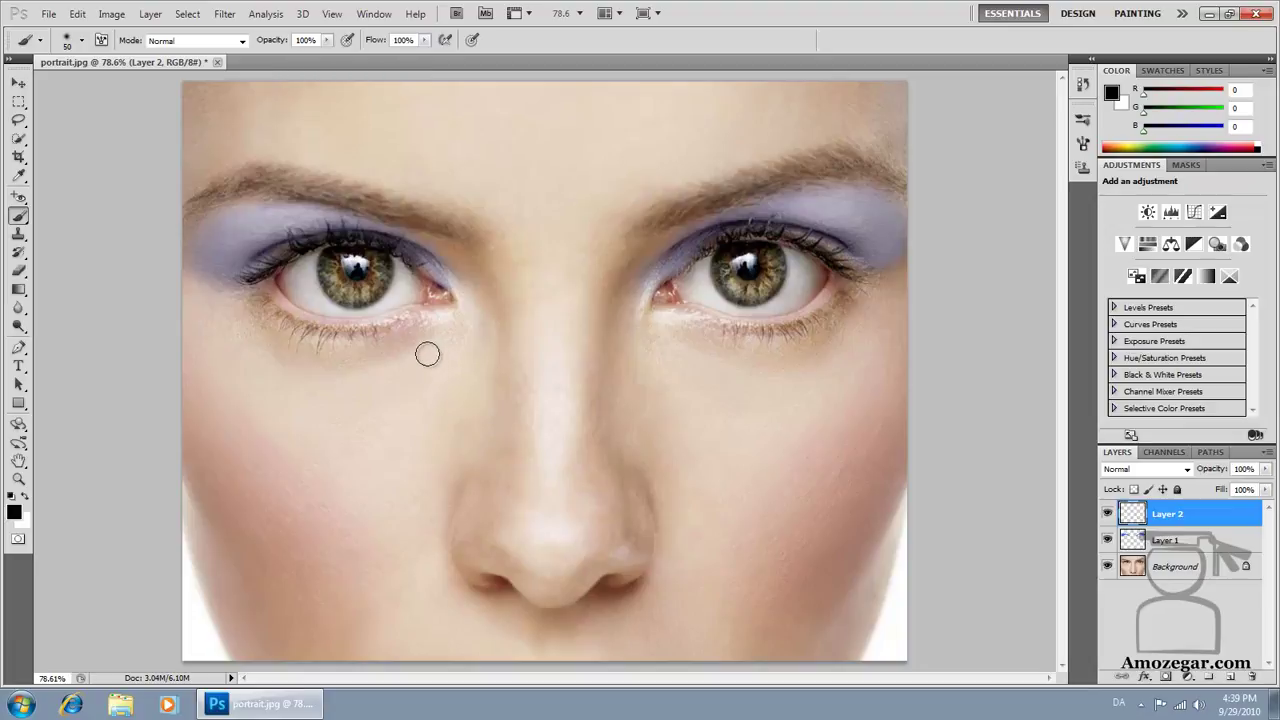
key("bracketleft")
key("bracketleft")
key("bracketleft")
Paint thick black lines along both lower lids, redrawing the right eye's stroke
left_click_drag(446, 316, 240, 291)
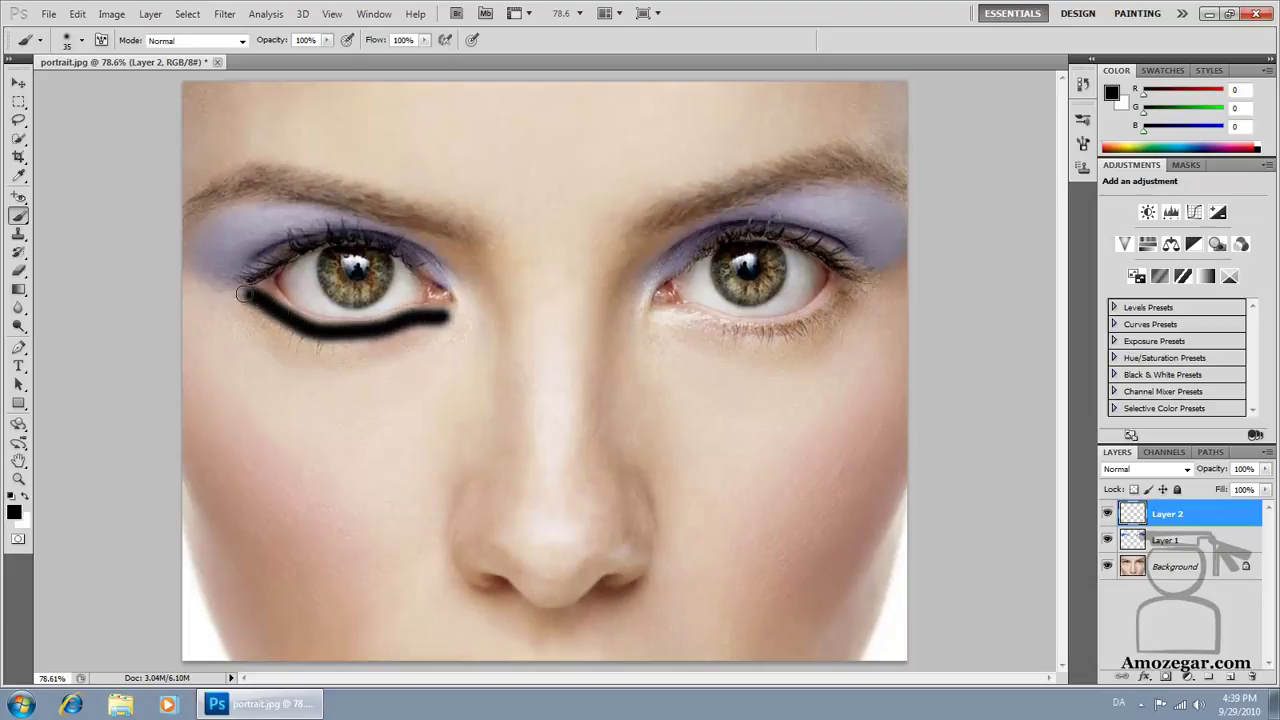
mouse_move(672, 317)
left_mouse_down()
mouse_move(764, 330)
mouse_move(858, 288)
left_mouse_up()
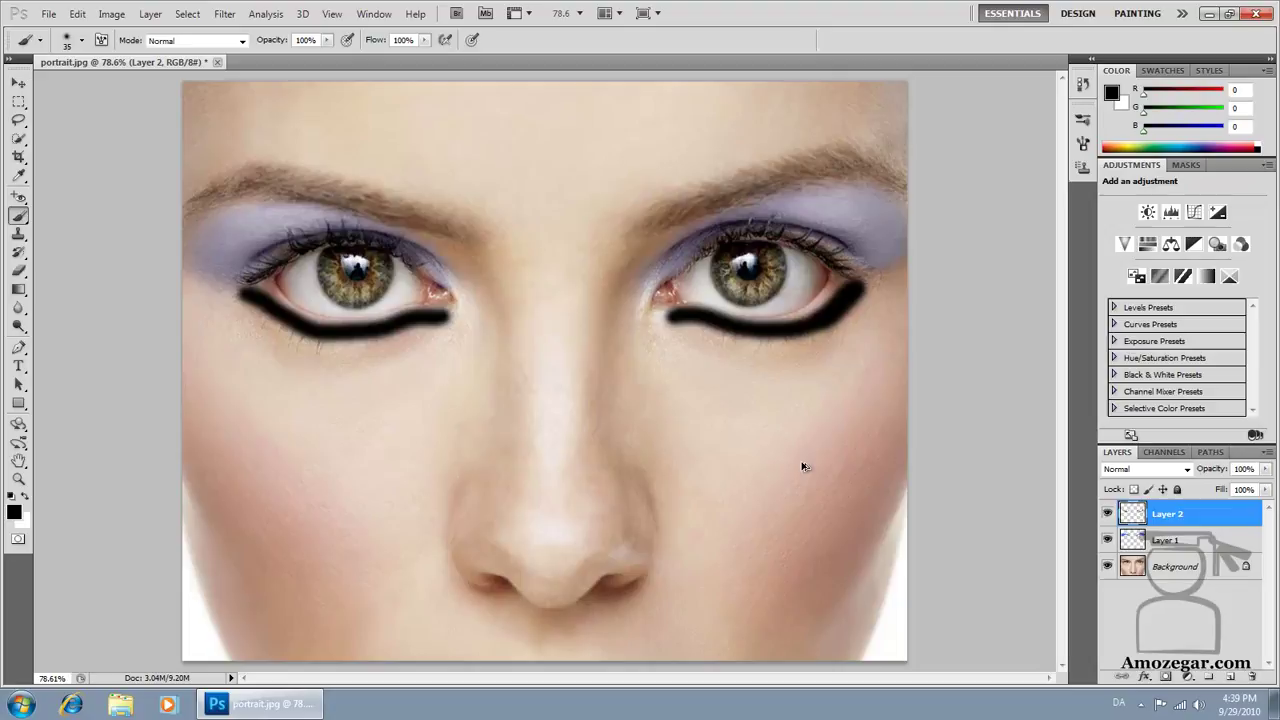
key("ctrl+z")
mouse_move(687, 316)
left_mouse_down()
mouse_move(790, 328)
mouse_move(861, 284)
left_mouse_up()
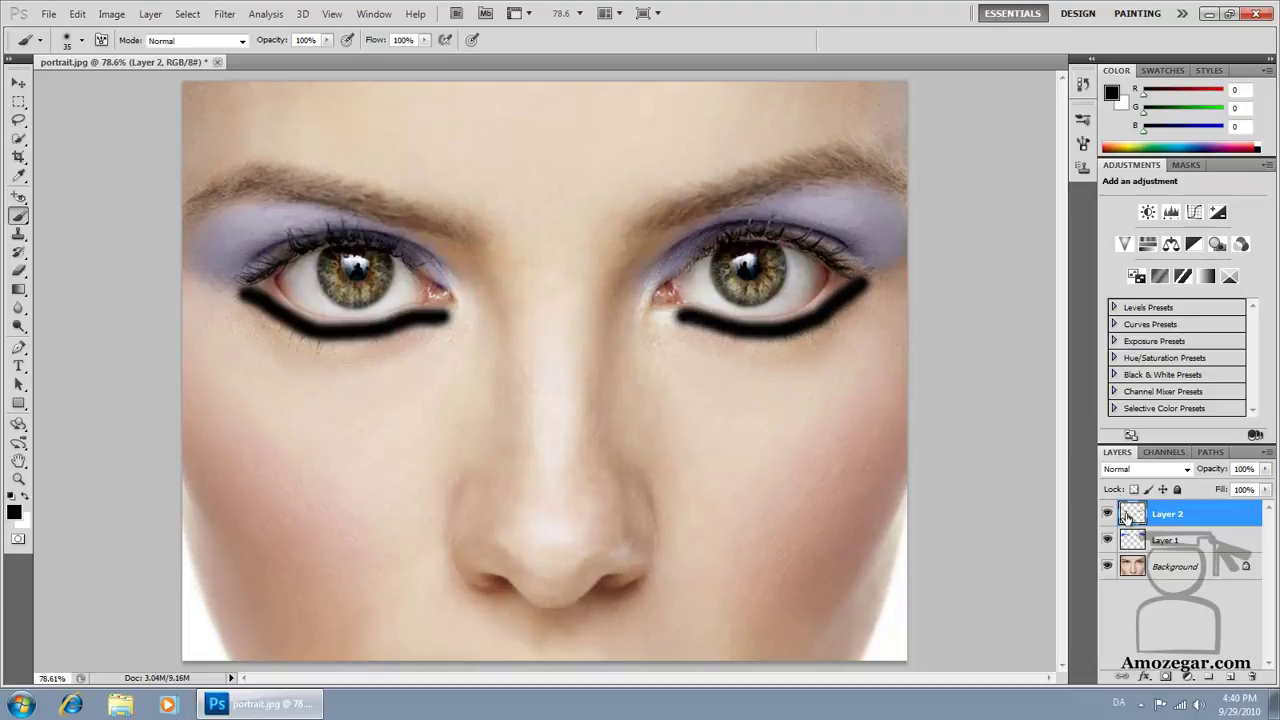
Blend Layer 2 in Overlay mode so the black lines become soft eyeliner
left_click(1189, 469)
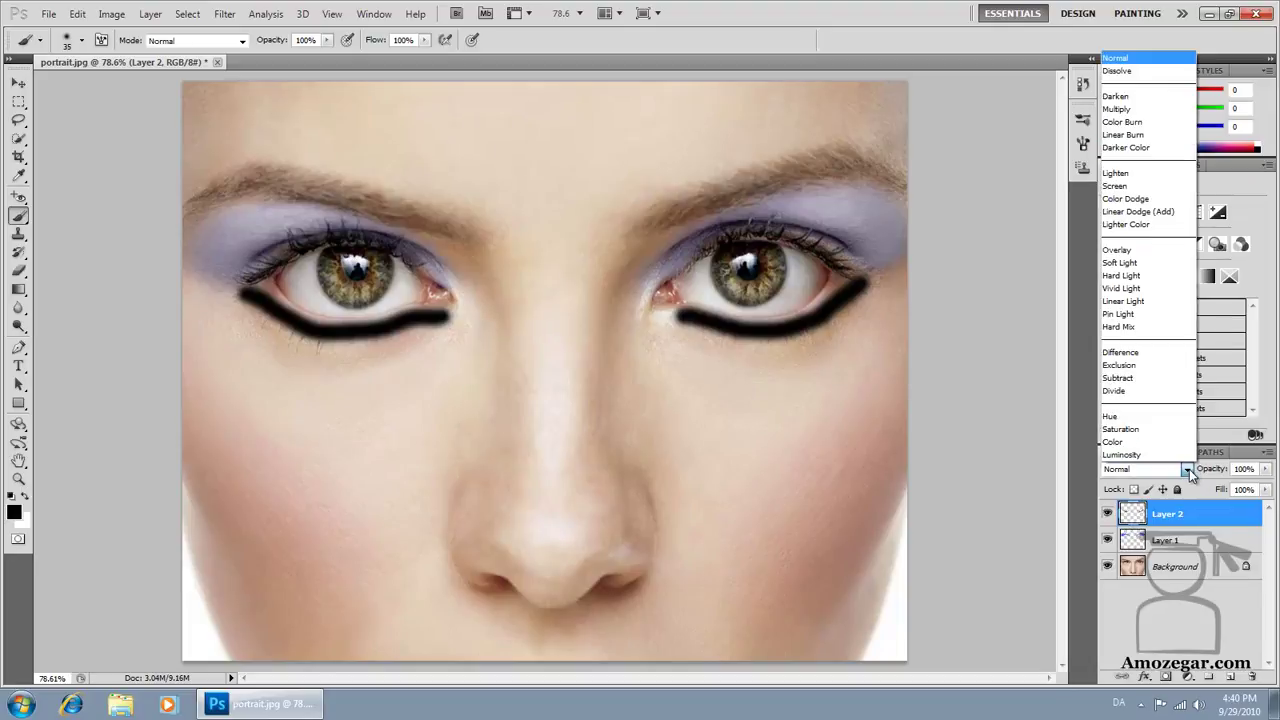
left_click(1120, 249)
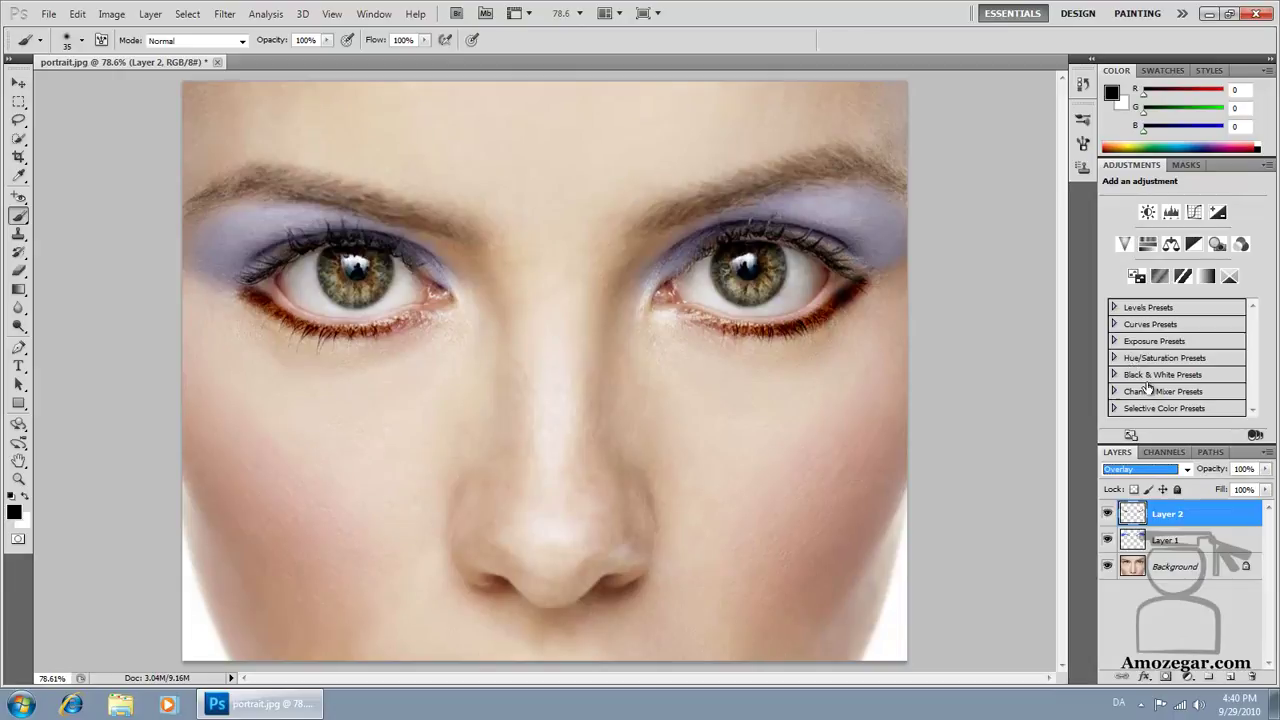
left_click(1050, 407)
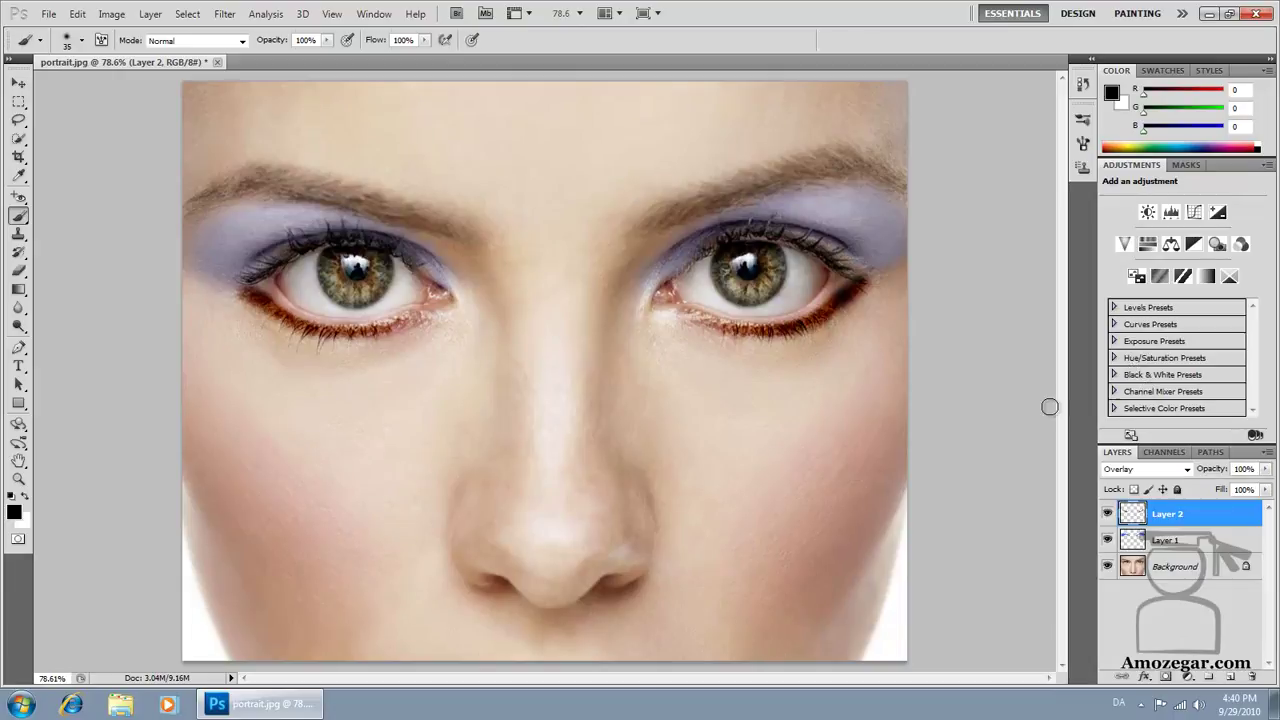
key("e")
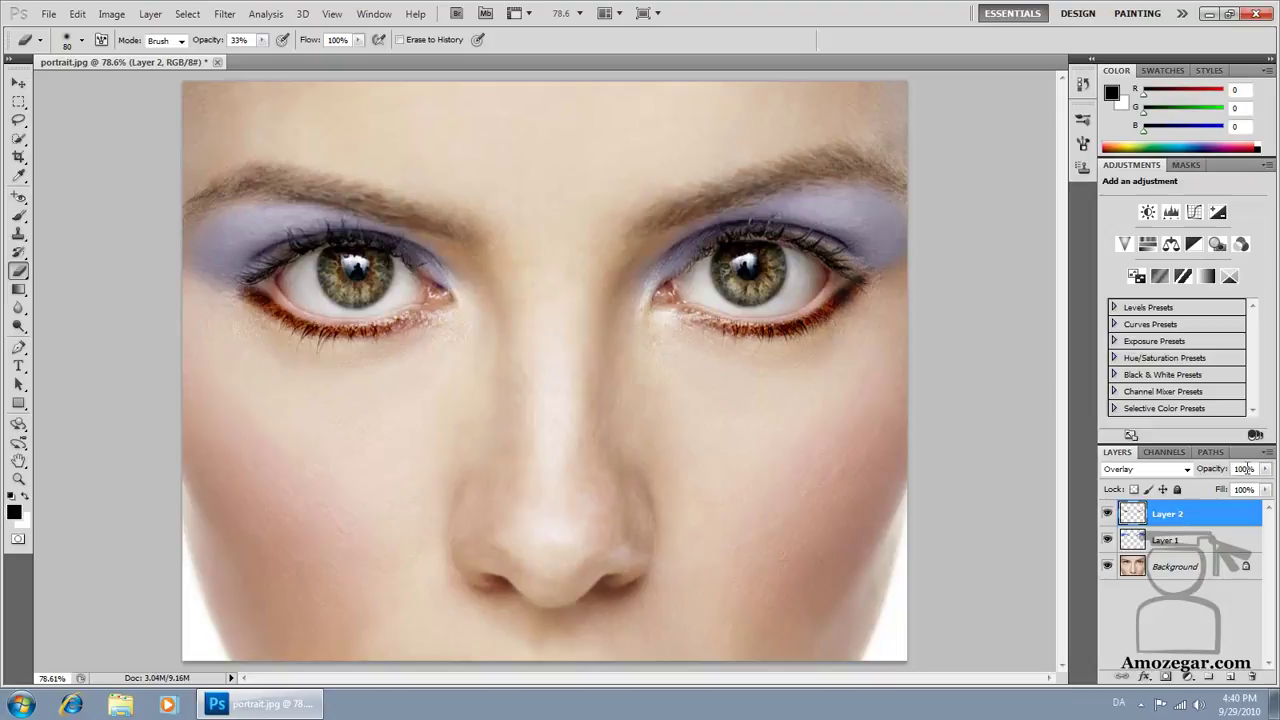
Duplicate Layer 2 and set the copy's opacity to 33%
right_click(1181, 524)
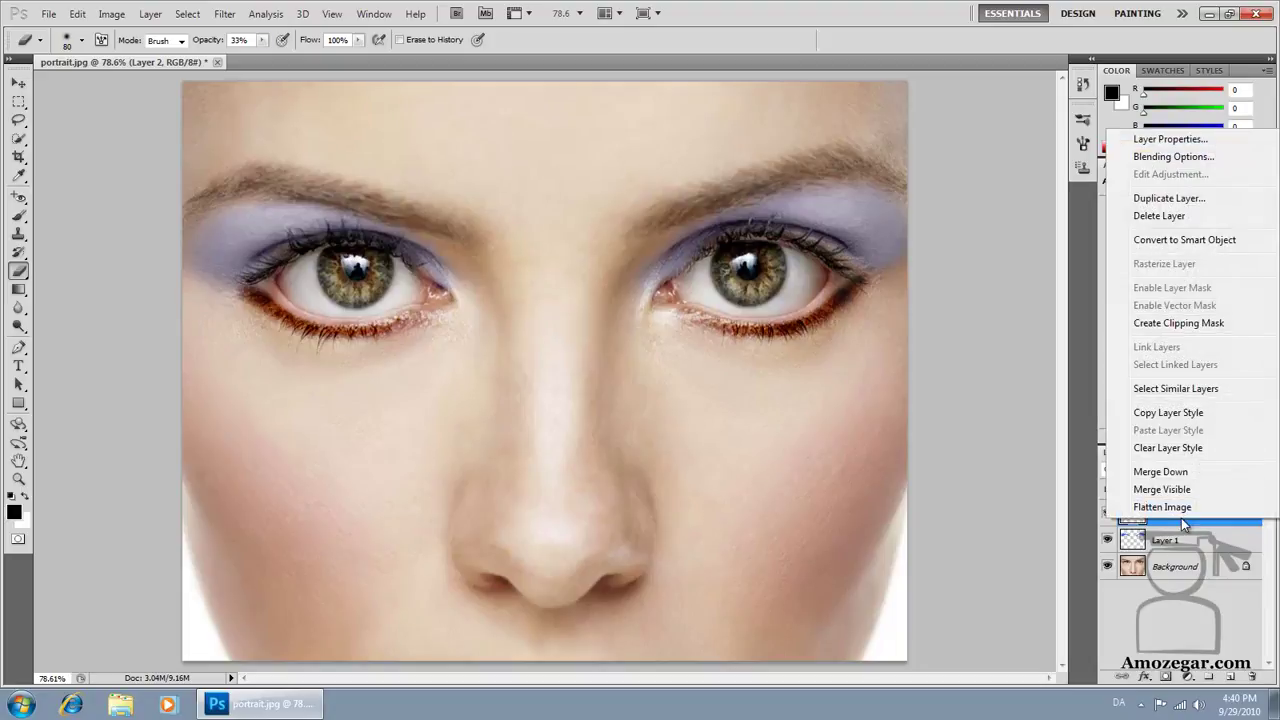
left_click(1167, 199)
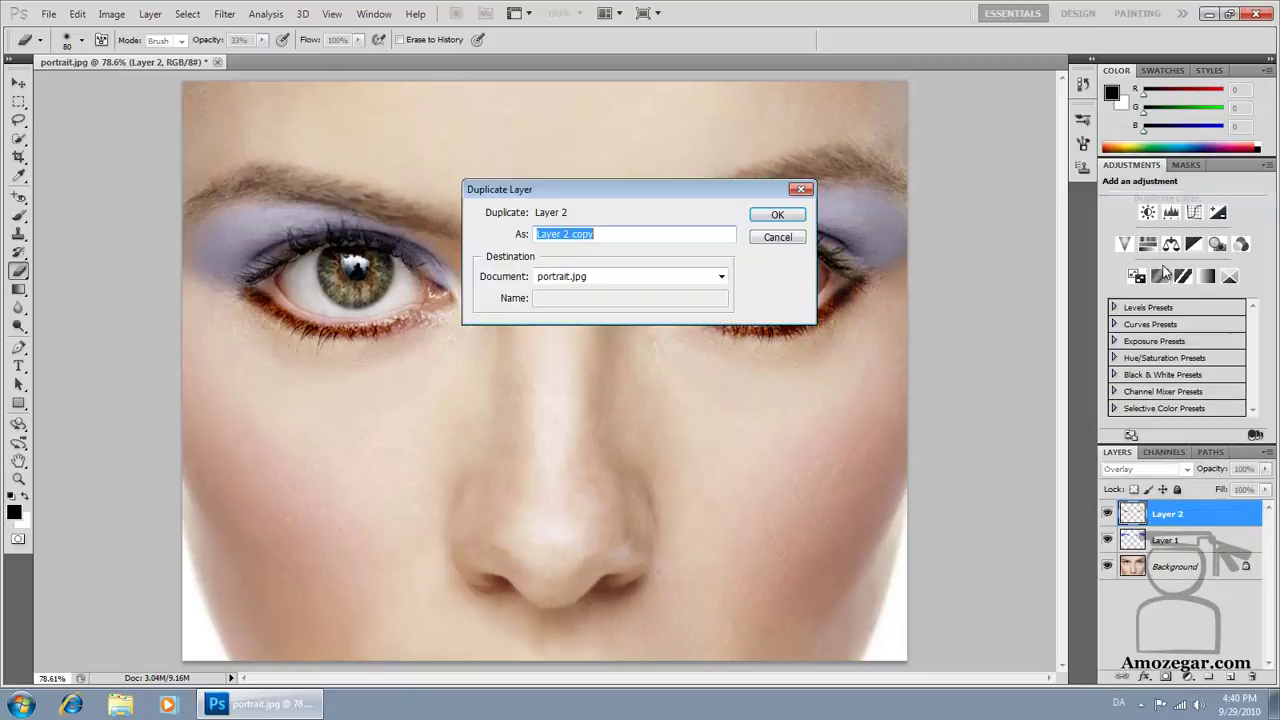
left_click(777, 217)
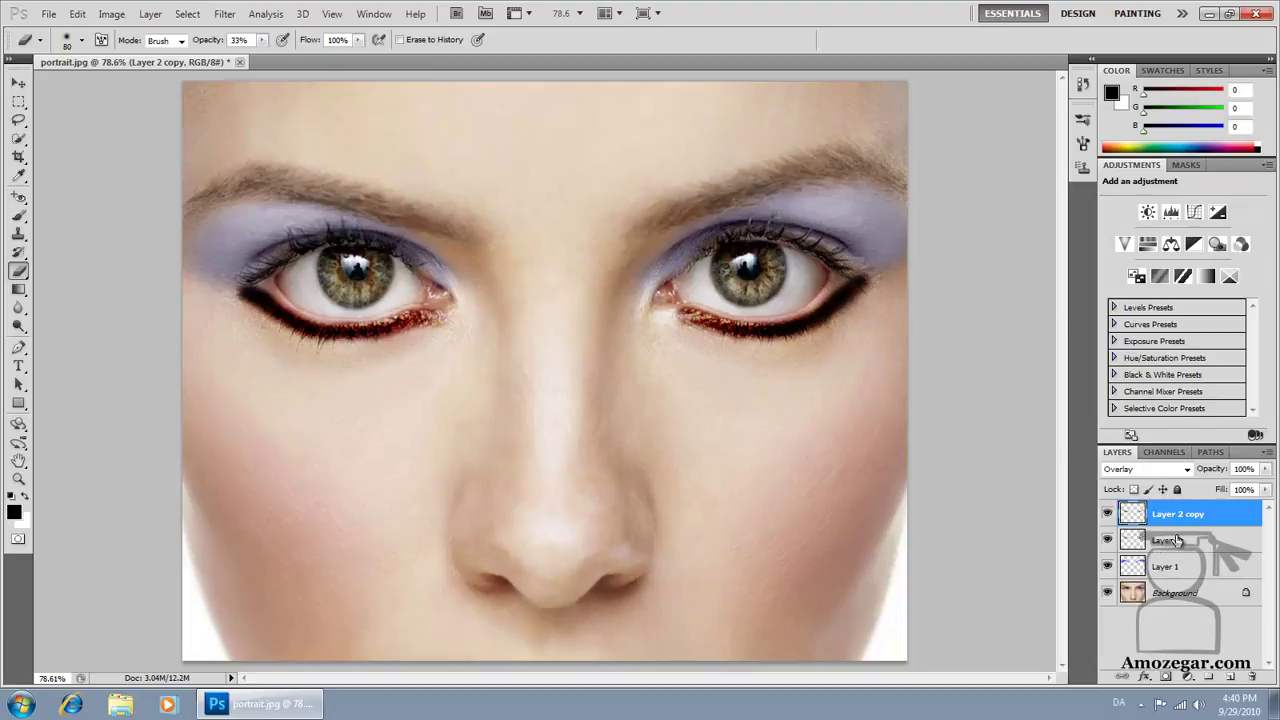
left_click(1266, 469)
left_click_drag(1267, 487, 1226, 490)
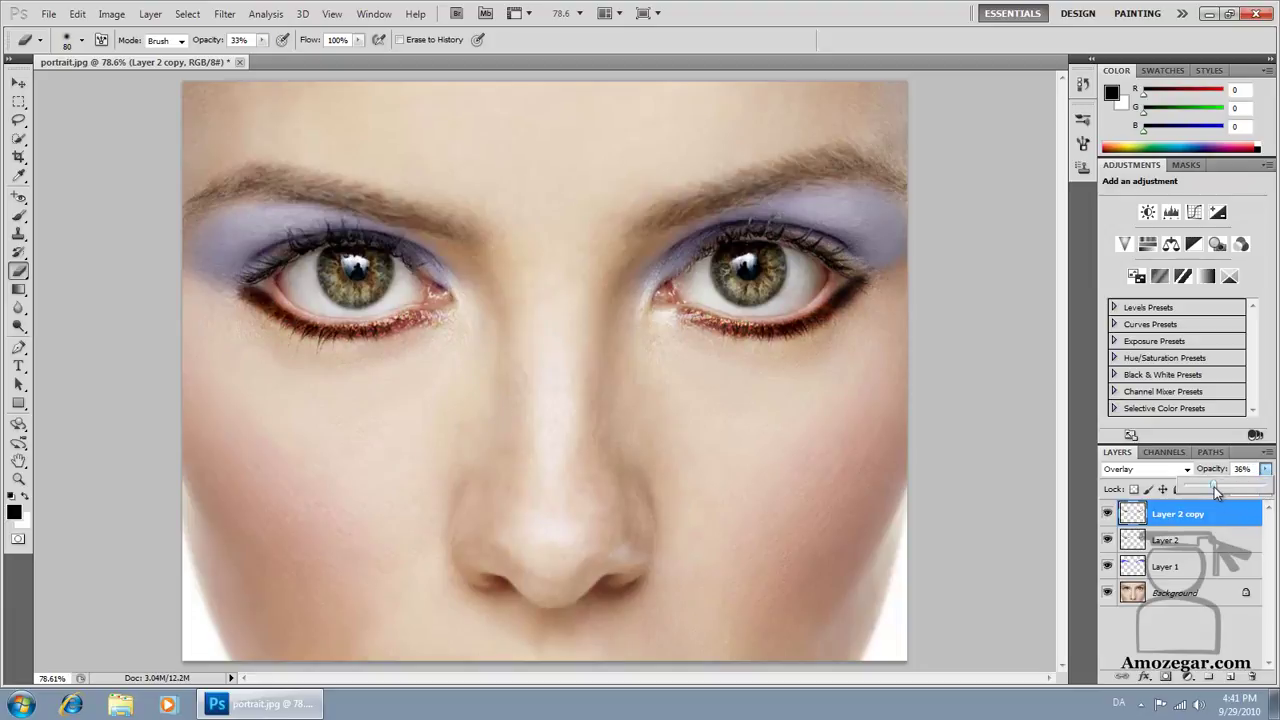
left_click_drag(1214, 487, 1211, 489)
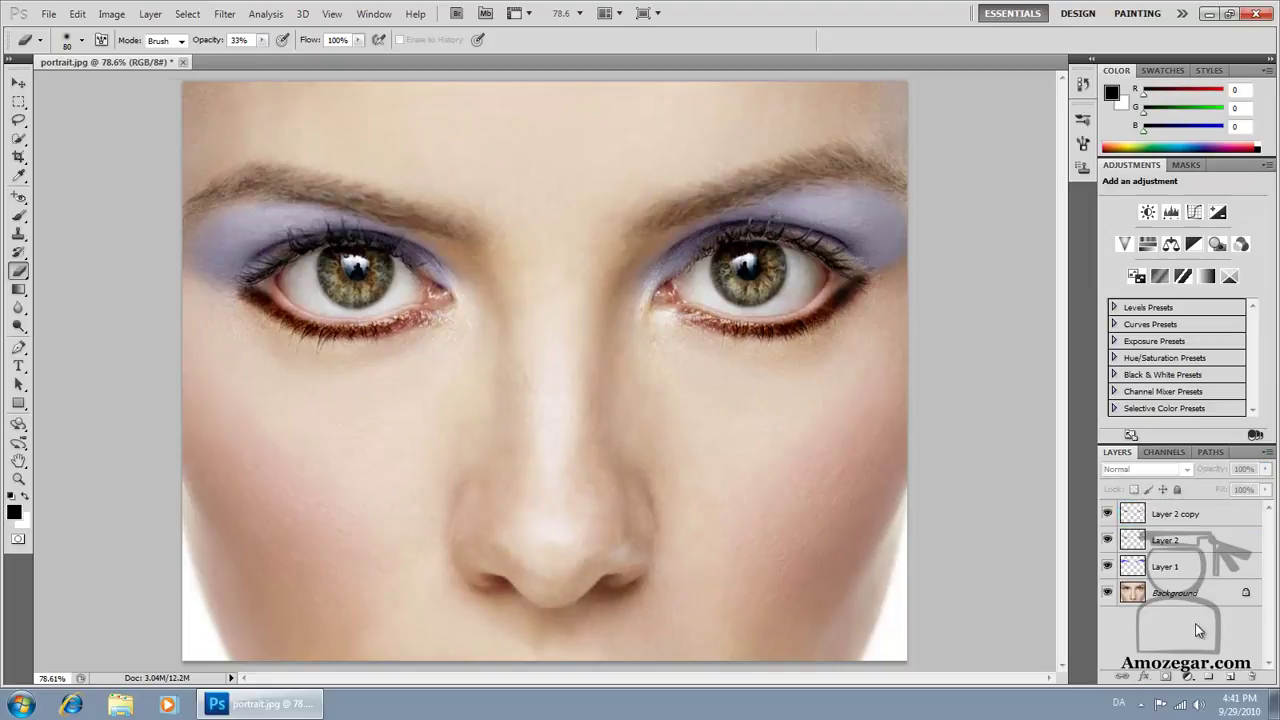
Set the foreground colour to bright red (242, 21, 21)
left_click(14, 517)
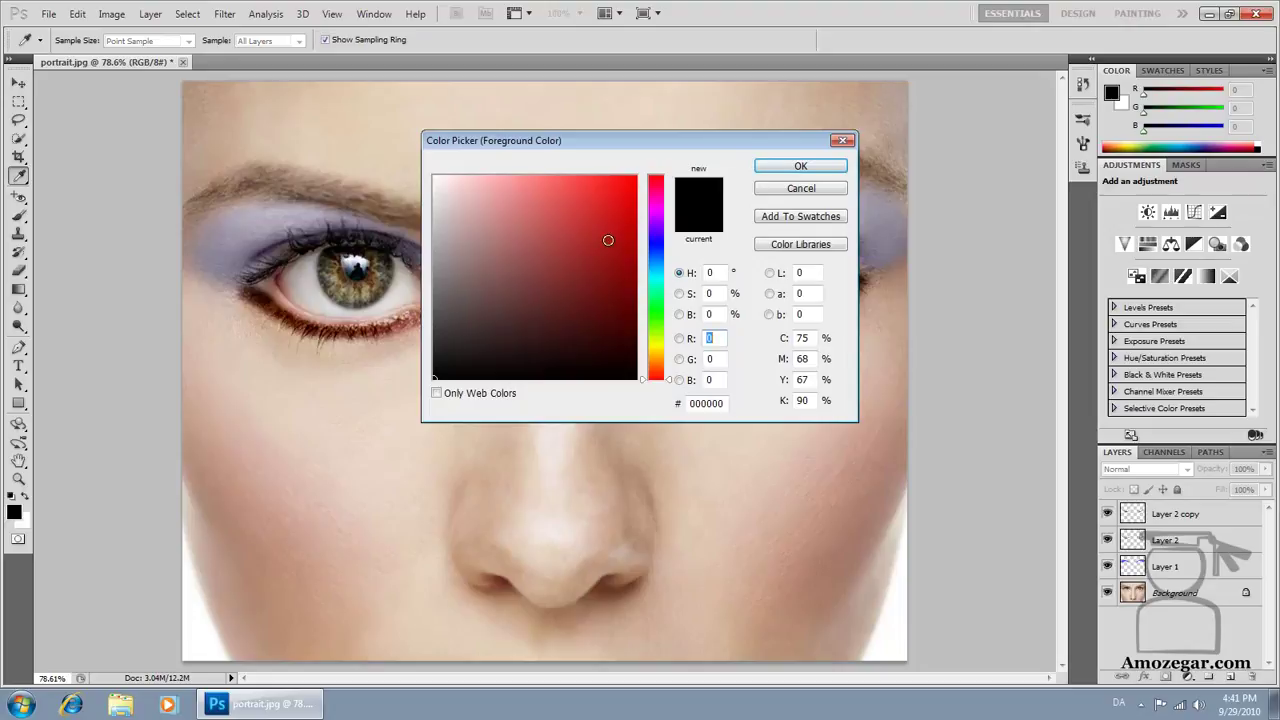
left_click(621, 227)
left_click(622, 227)
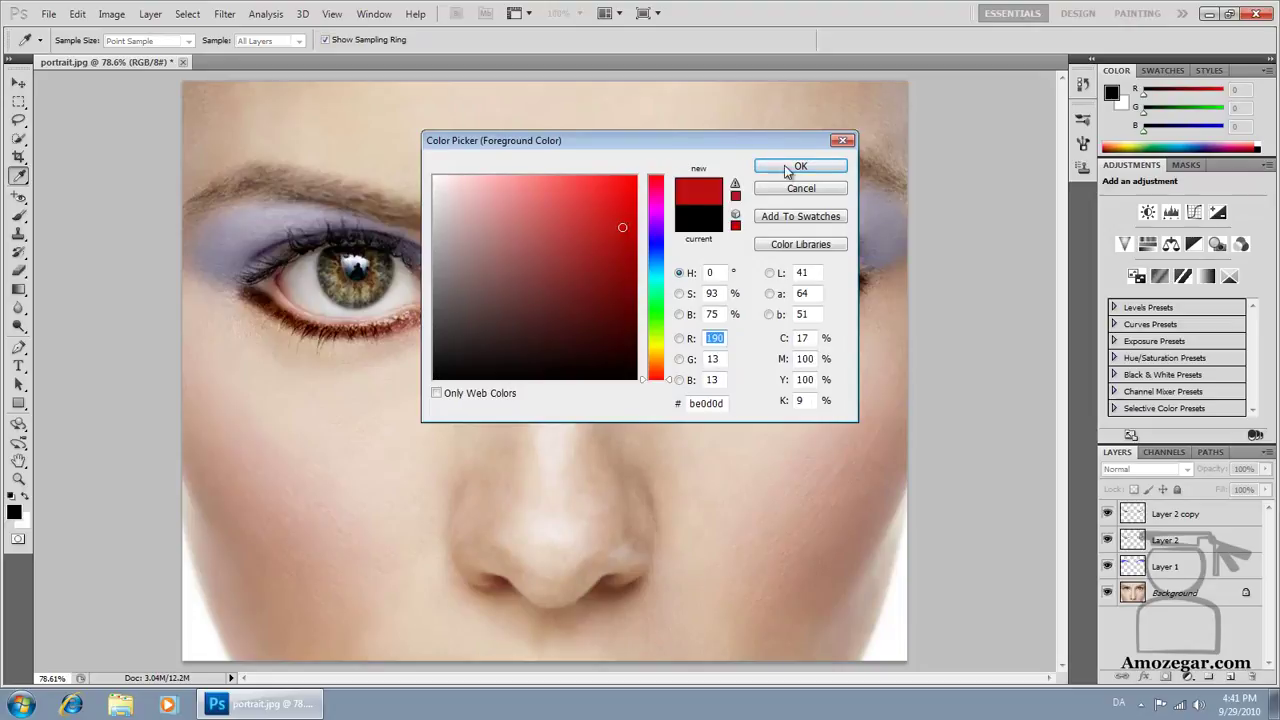
left_click(621, 194)
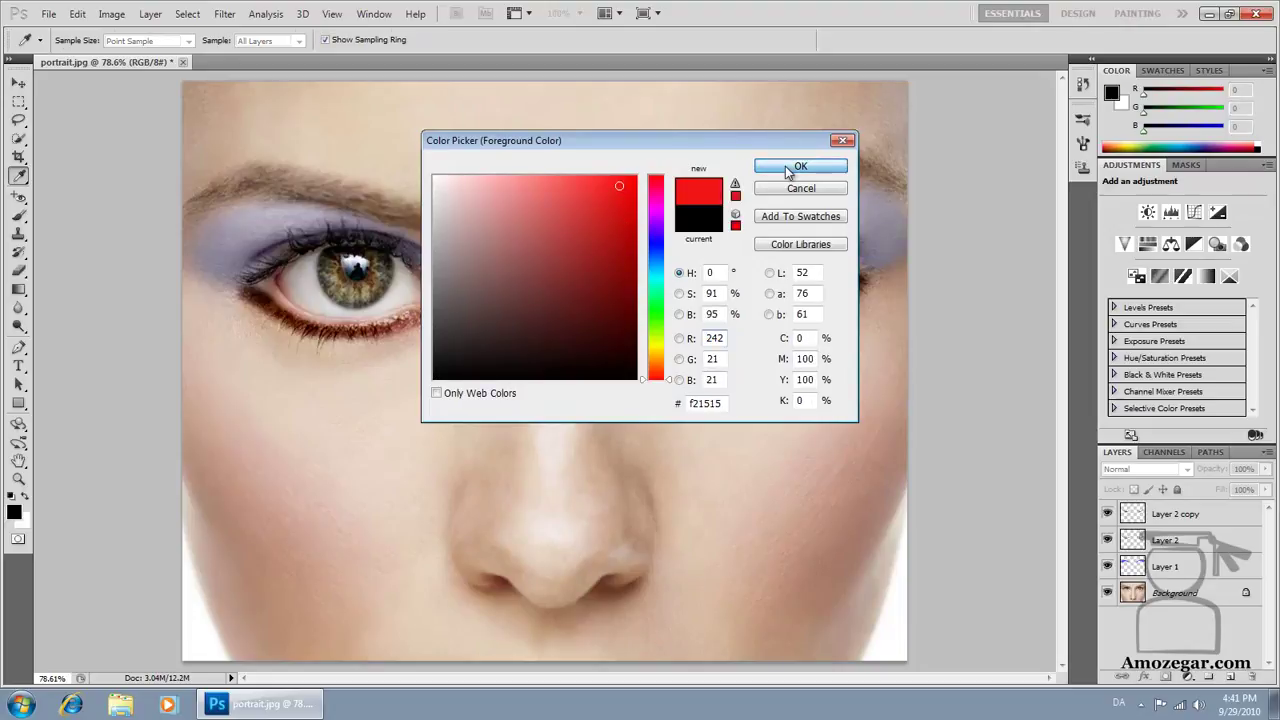
left_click(790, 168)
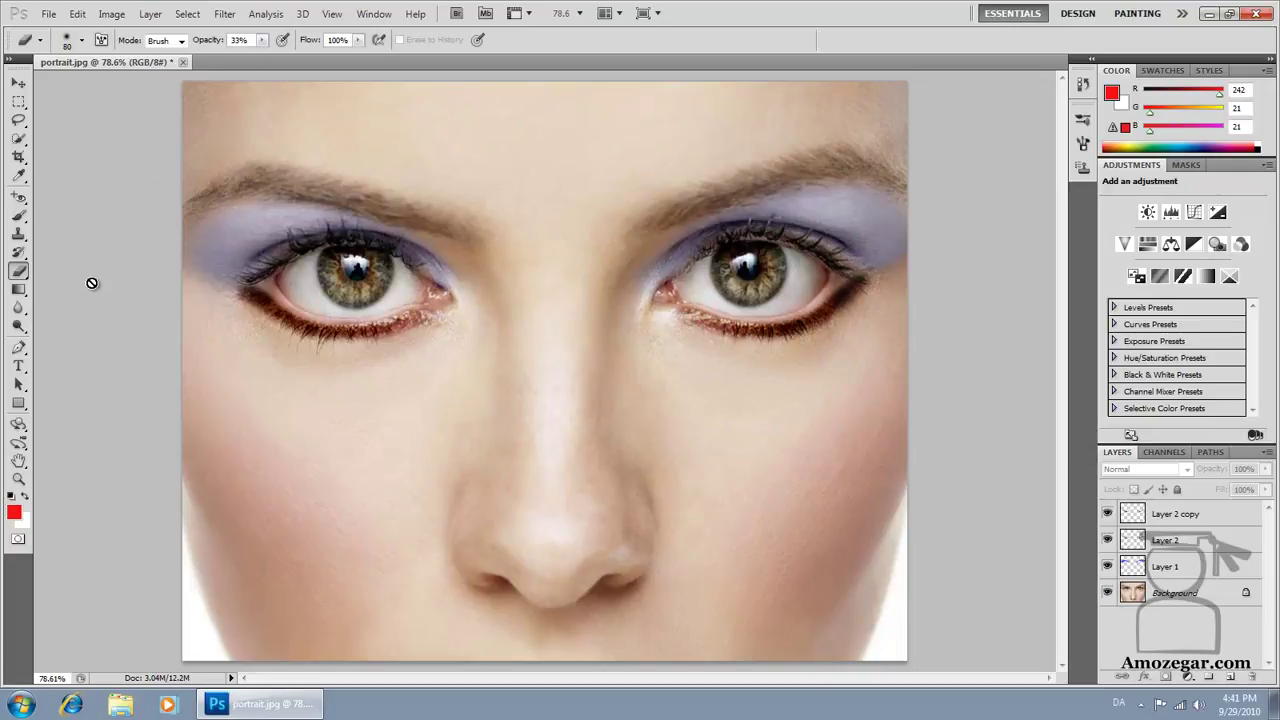
Set the brush opacity to 5% and add an empty Layer 3 for blush
key("b")
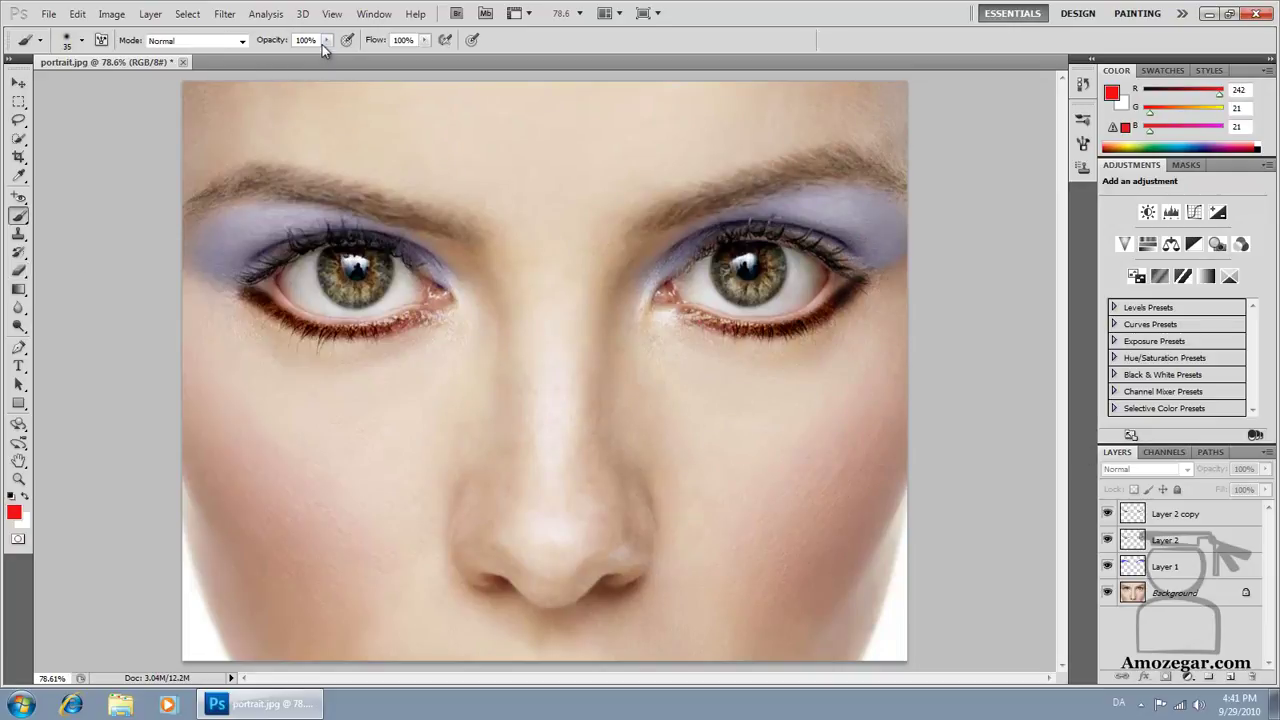
left_click(325, 41)
left_click_drag(313, 56, 251, 62)
left_click(112, 322)
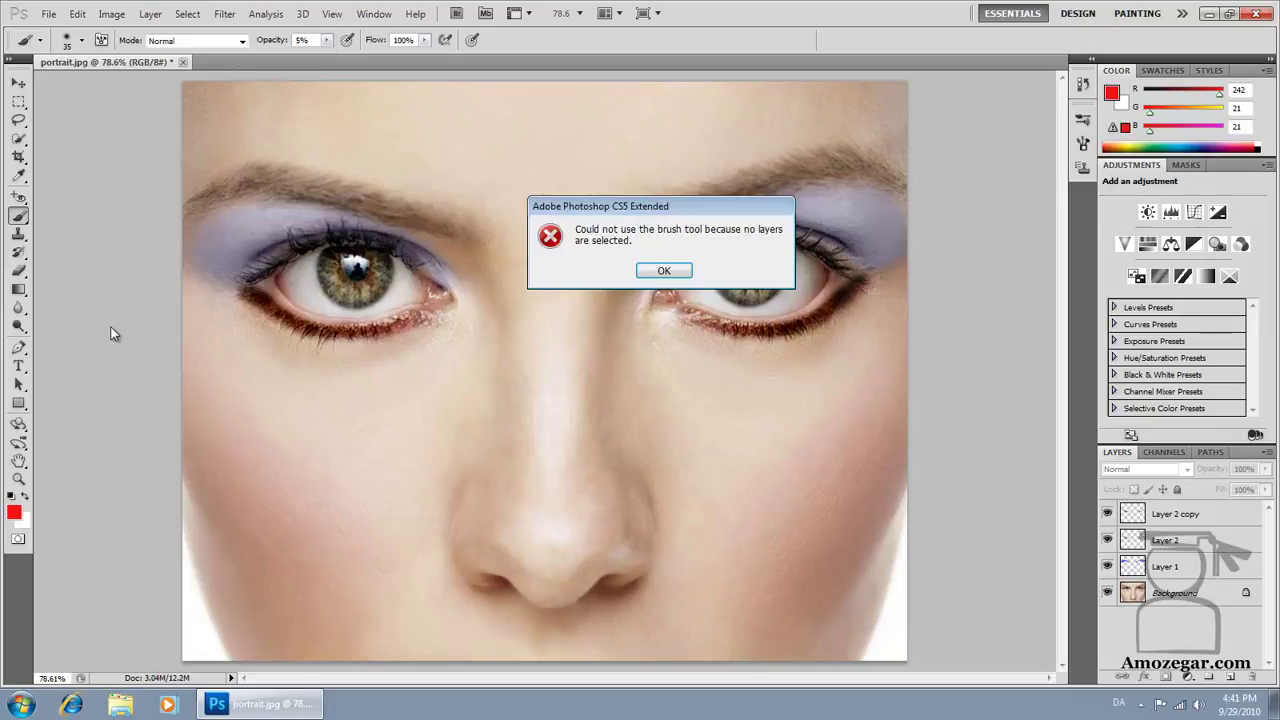
left_click(664, 271)
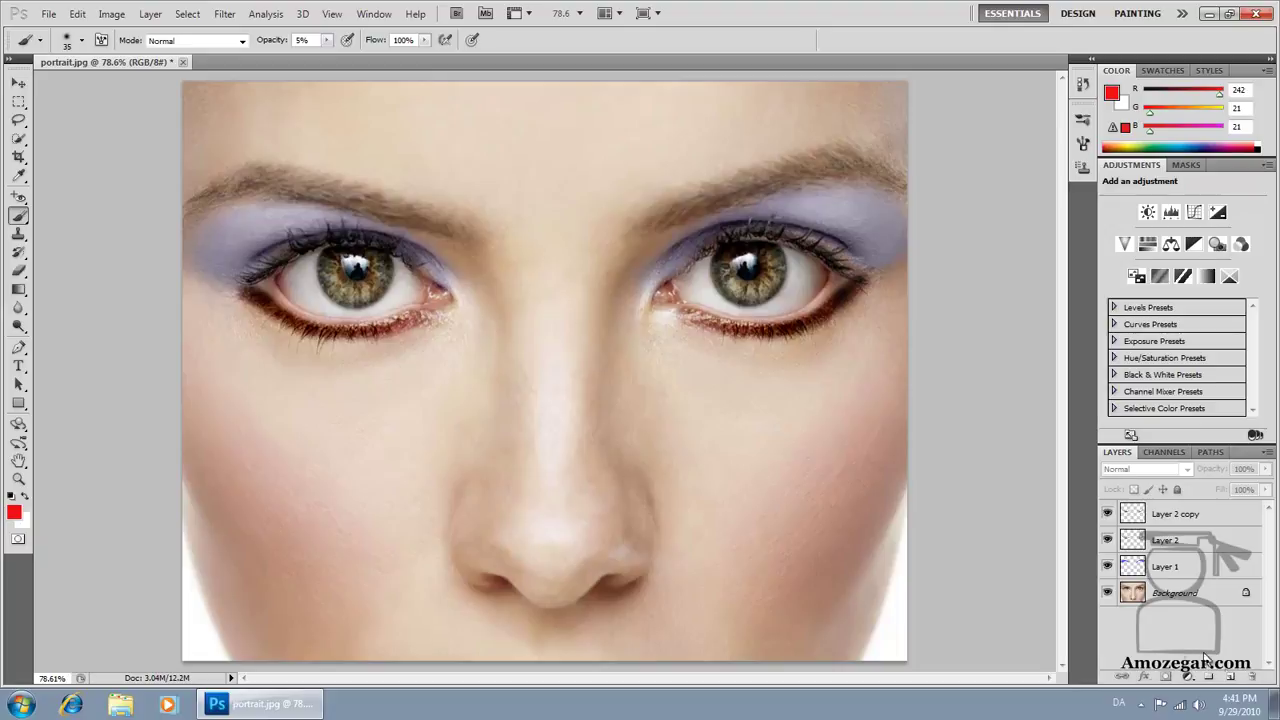
left_click(1230, 676)
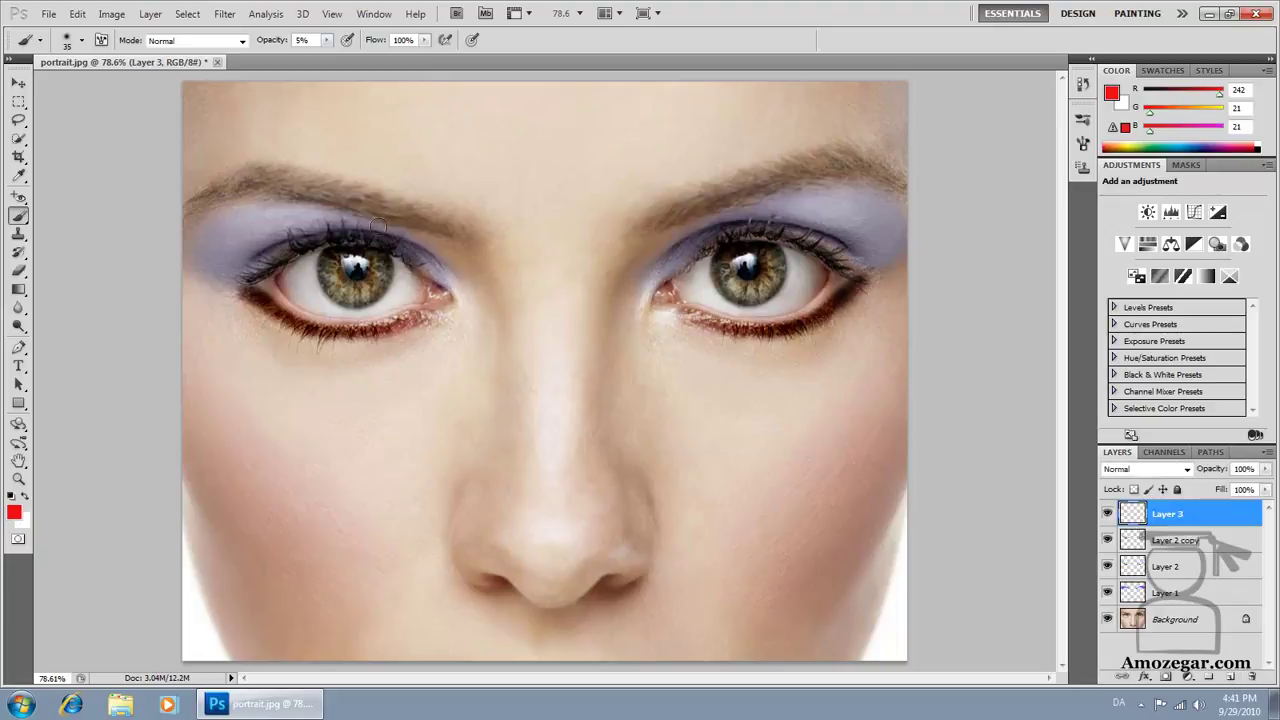
Paint soft red blush across both cheeks with a 300 px brush on Layer 3
key("bracketright")
key("bracketright")
key("bracketright")
key("bracketright")
key("bracketright")
key("bracketright")
key("bracketright")
key("bracketright")
key("bracketright")
mouse_move(326, 549)
left_mouse_down()
mouse_move(291, 500)
mouse_move(326, 623)
mouse_move(285, 449)
mouse_move(366, 594)
mouse_move(300, 671)
mouse_move(320, 566)
mouse_move(293, 516)
mouse_move(280, 620)
mouse_move(857, 543)
mouse_move(900, 571)
mouse_move(933, 541)
mouse_move(914, 614)
mouse_move(931, 520)
mouse_move(914, 606)
mouse_move(917, 524)
mouse_move(894, 600)
left_mouse_up()
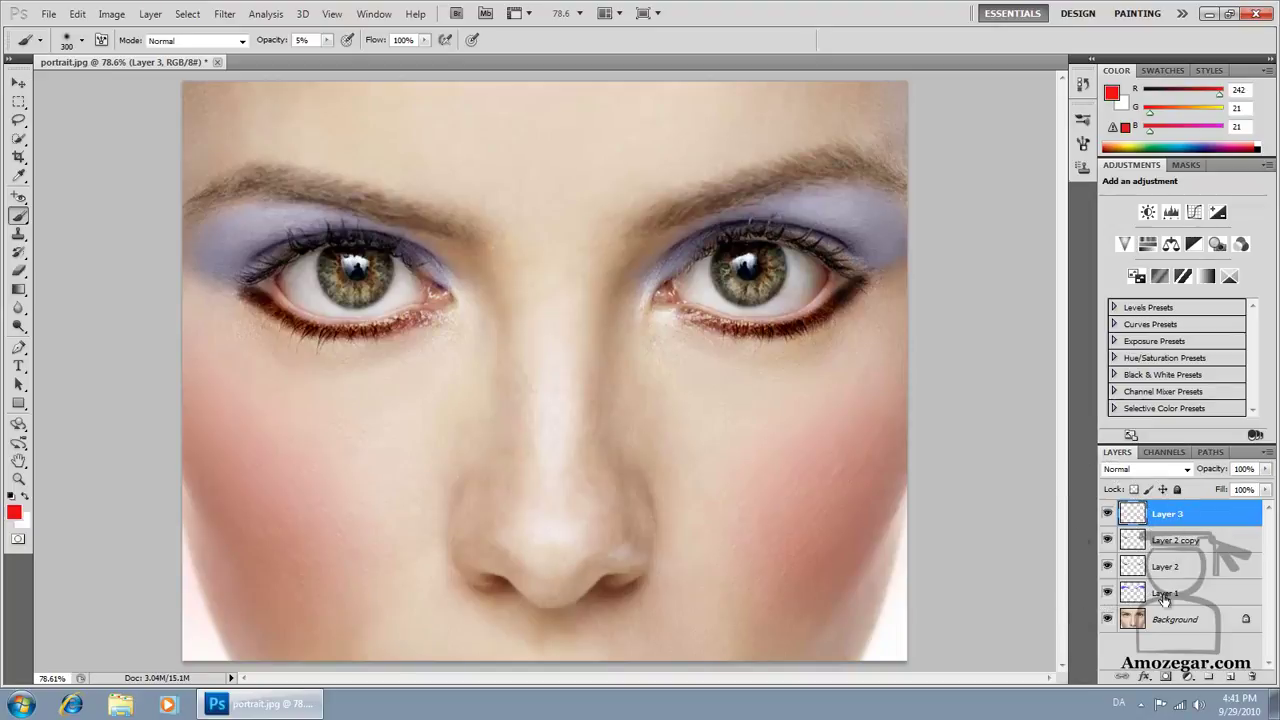
left_click(1185, 628)
right_click(1185, 628)
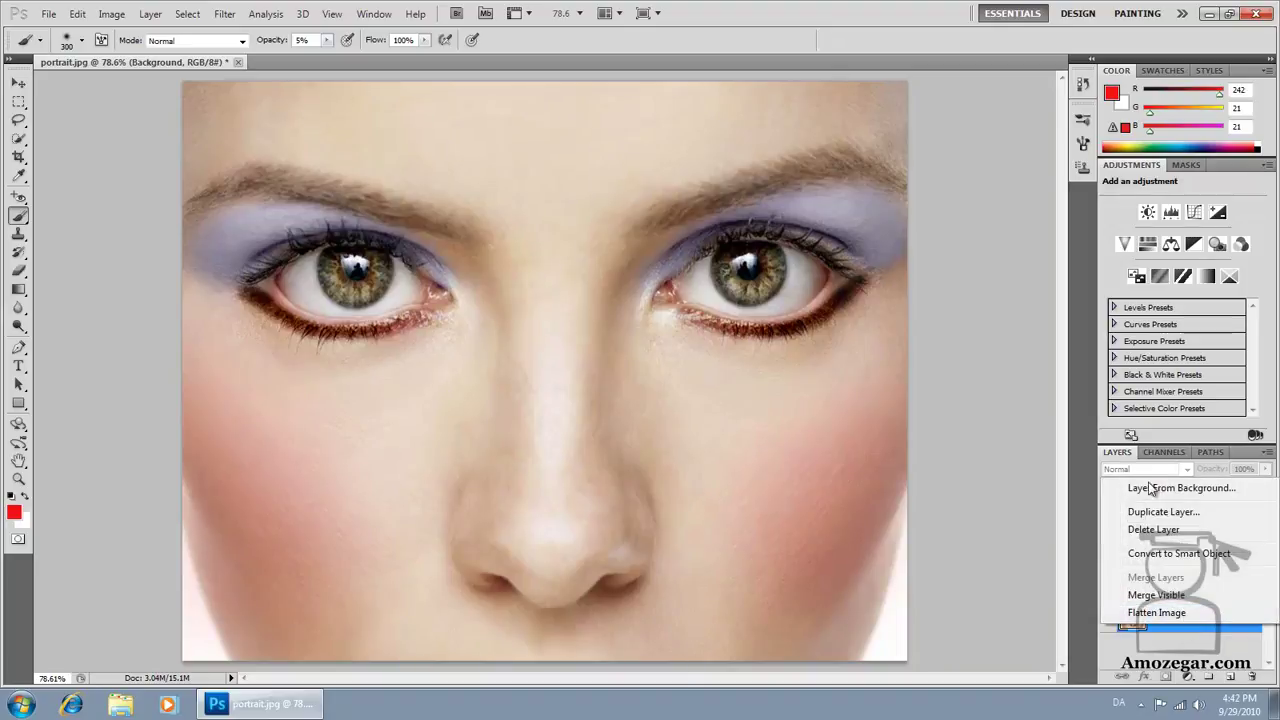
Duplicate the Background layer as Background copy
left_click(1170, 514)
left_click(770, 216)
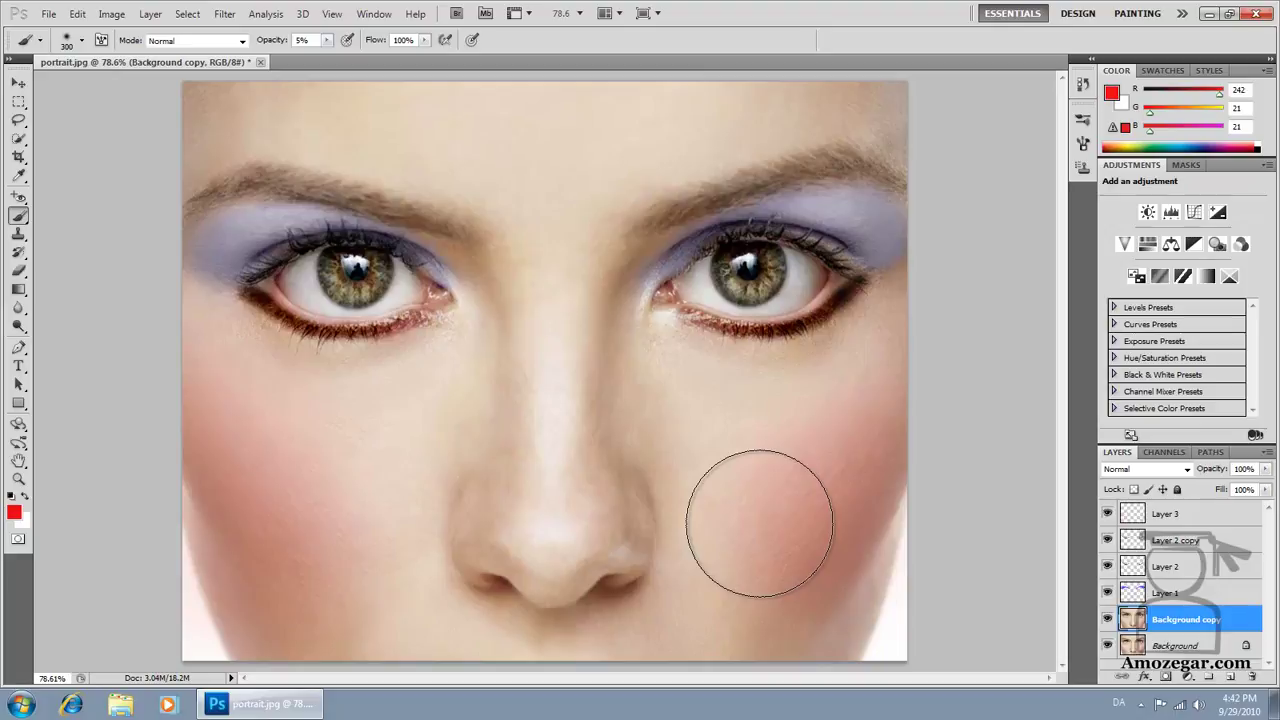
key("m")
key("shift+m")
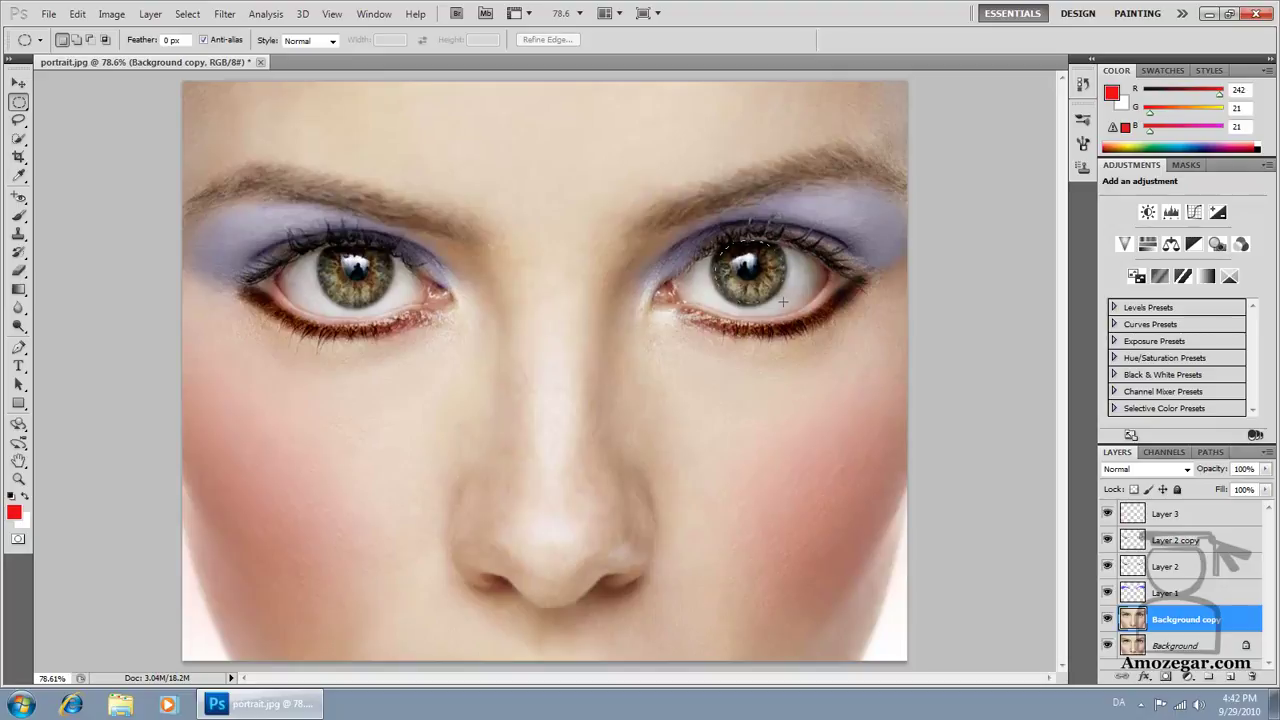
Select both irises with circular elliptical-marquee selections
left_click_drag(781, 298, 783, 303)
left_click_drag(779, 298, 785, 303)
left_click_drag(785, 303, 786, 304)
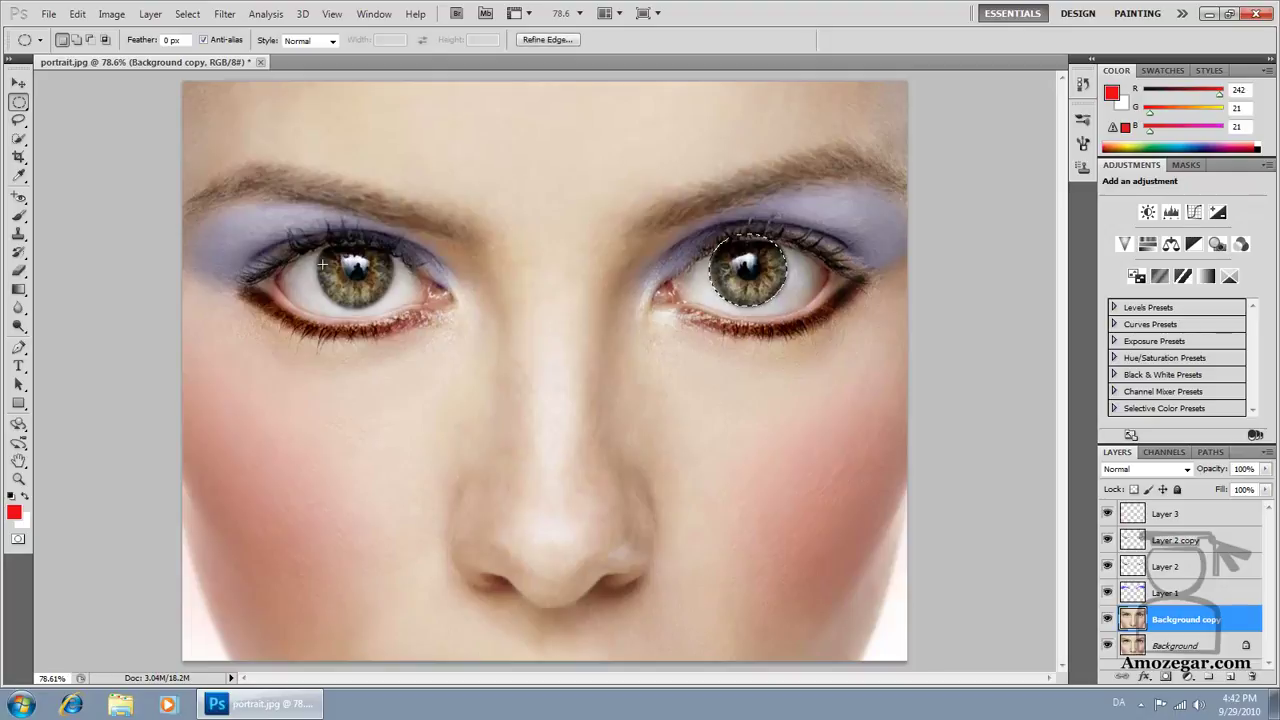
key("shift")
left_click_drag(320, 246, 390, 313)
left_click_drag(395, 316, 392, 302)
left_click_drag(392, 308, 392, 306)
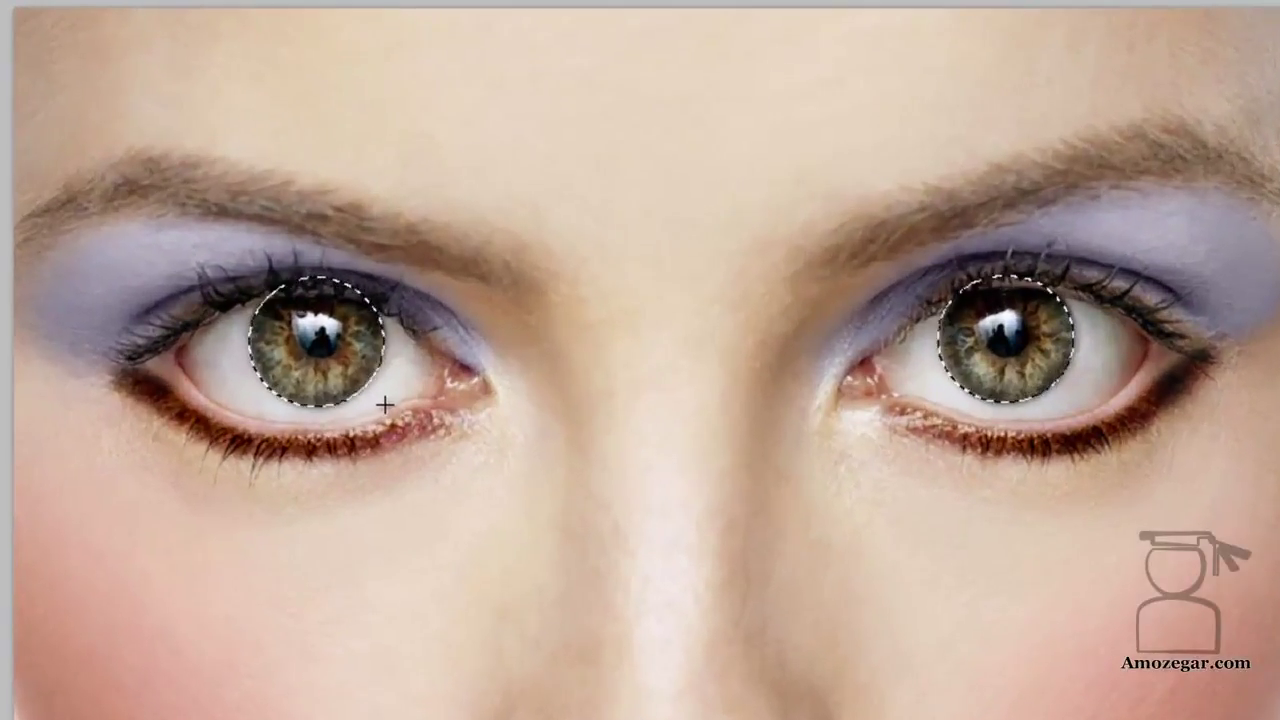
Trim the eyelids out of both iris selections with the Lasso
key("l")
mouse_move(380, 295)
left_mouse_down()
mouse_move(295, 293)
mouse_move(370, 268)
mouse_move(395, 283)
left_mouse_up()
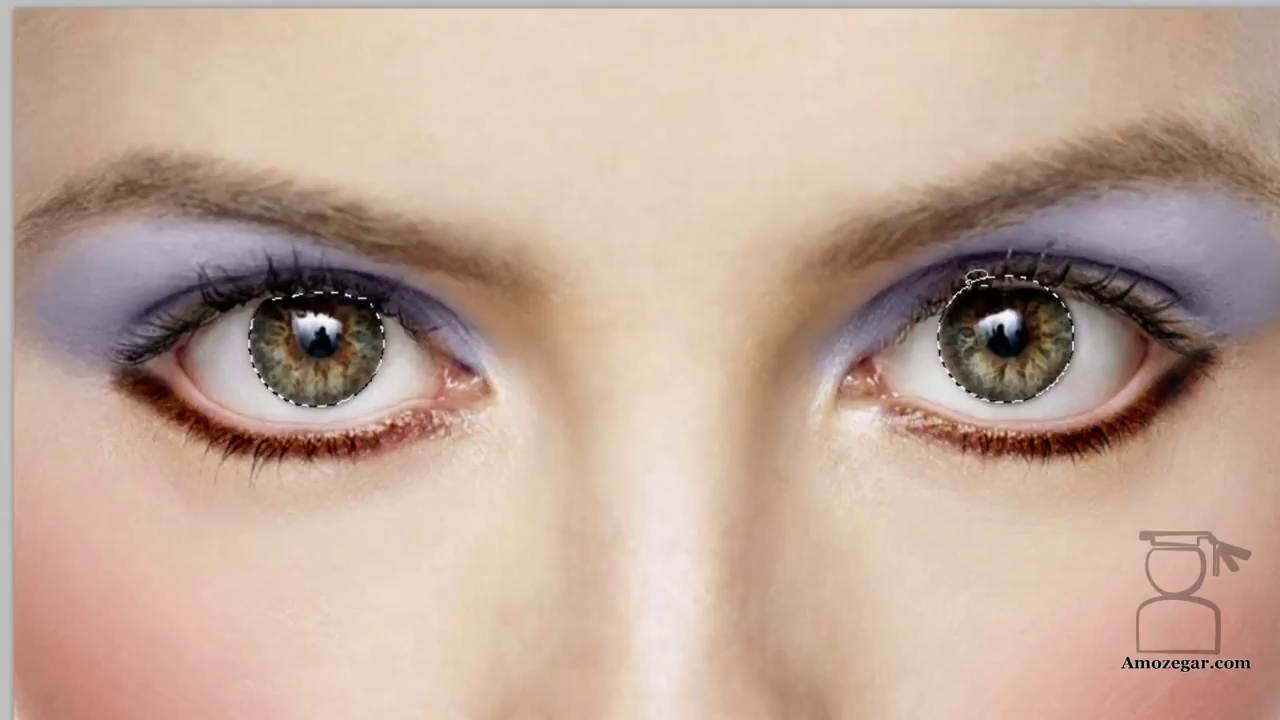
left_click_drag(1038, 273, 993, 263)
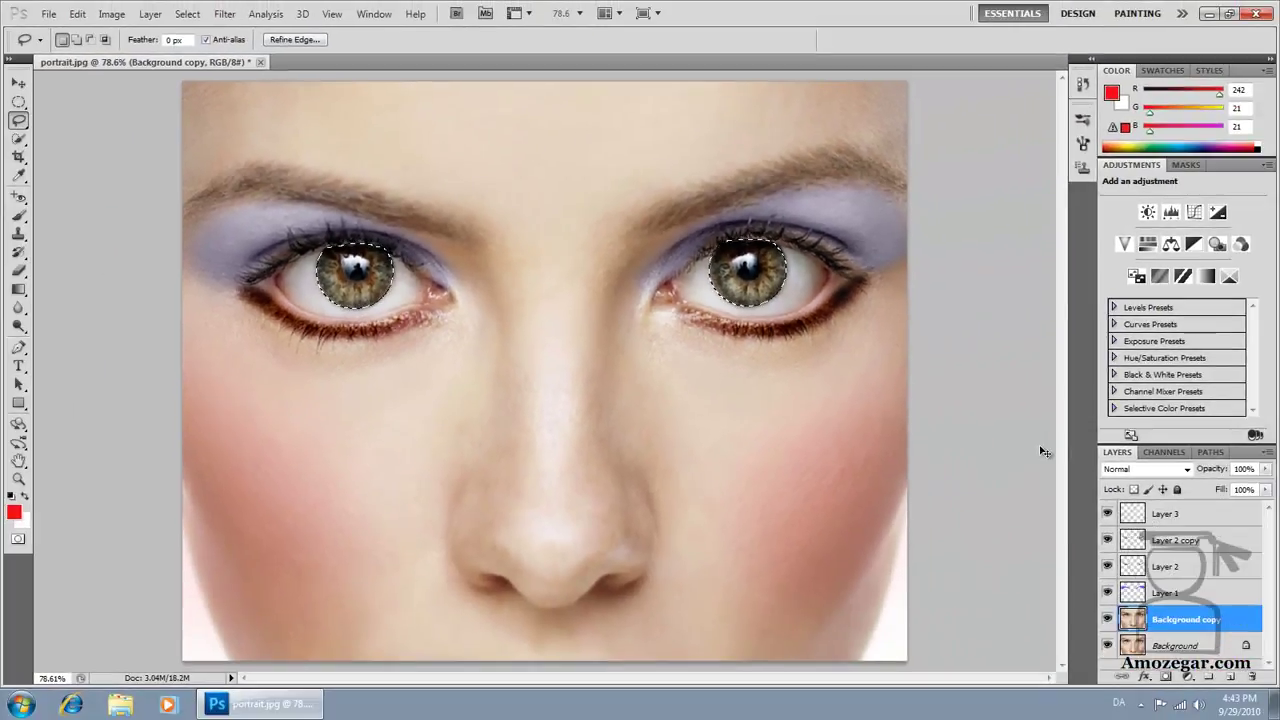
Invert the selection, delete everything but the irises, check the result, and deselect
key("ctrl+shift+i")
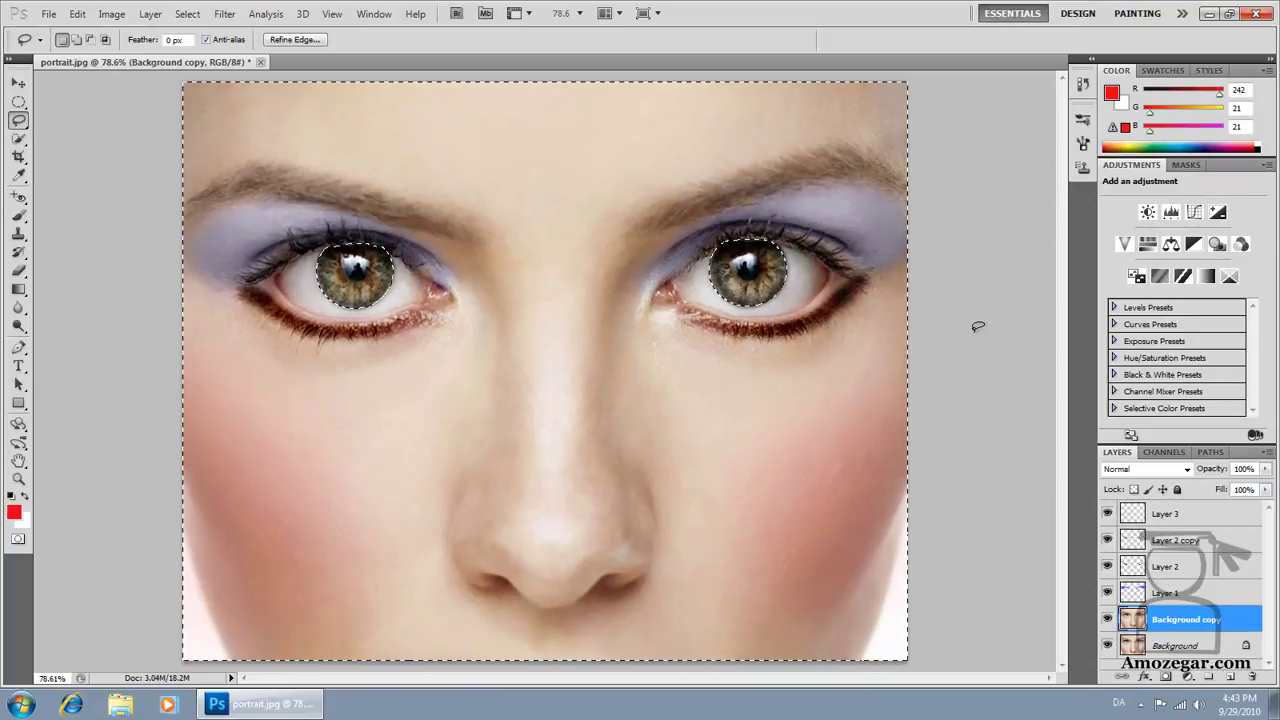
key("Delete")
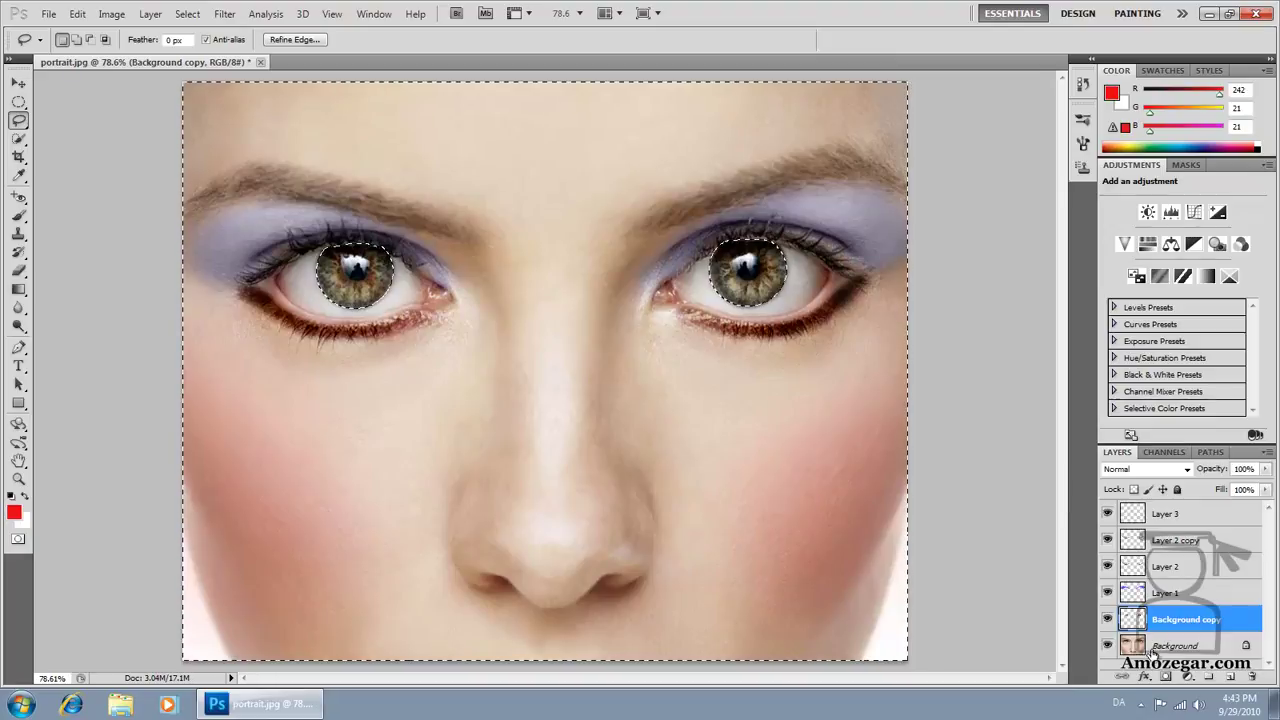
left_click(1107, 646)
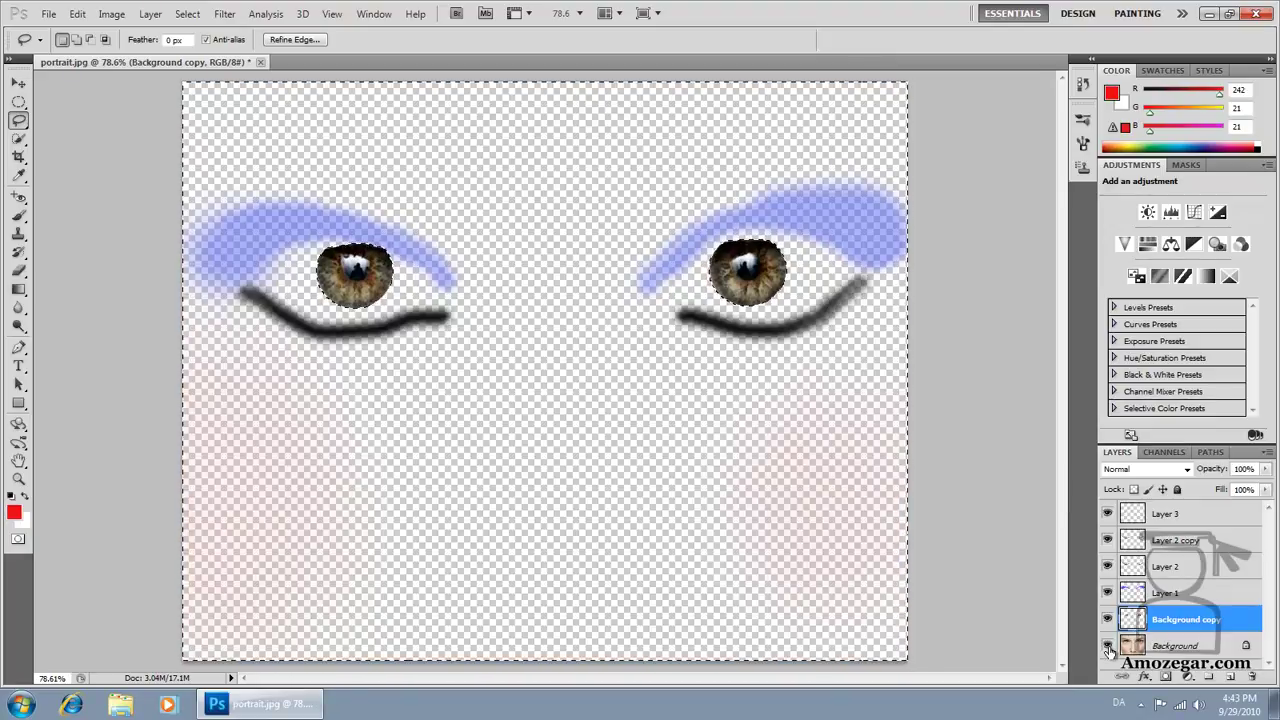
left_click(1107, 646)
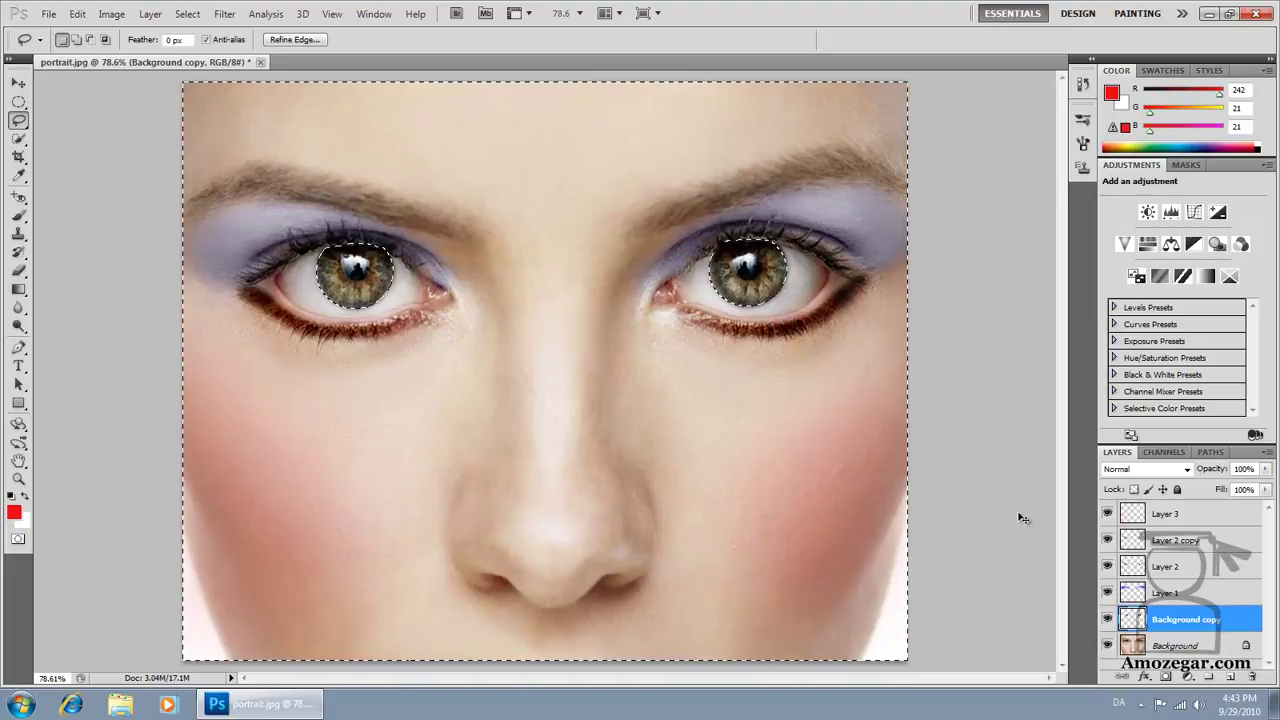
key("ctrl+d")
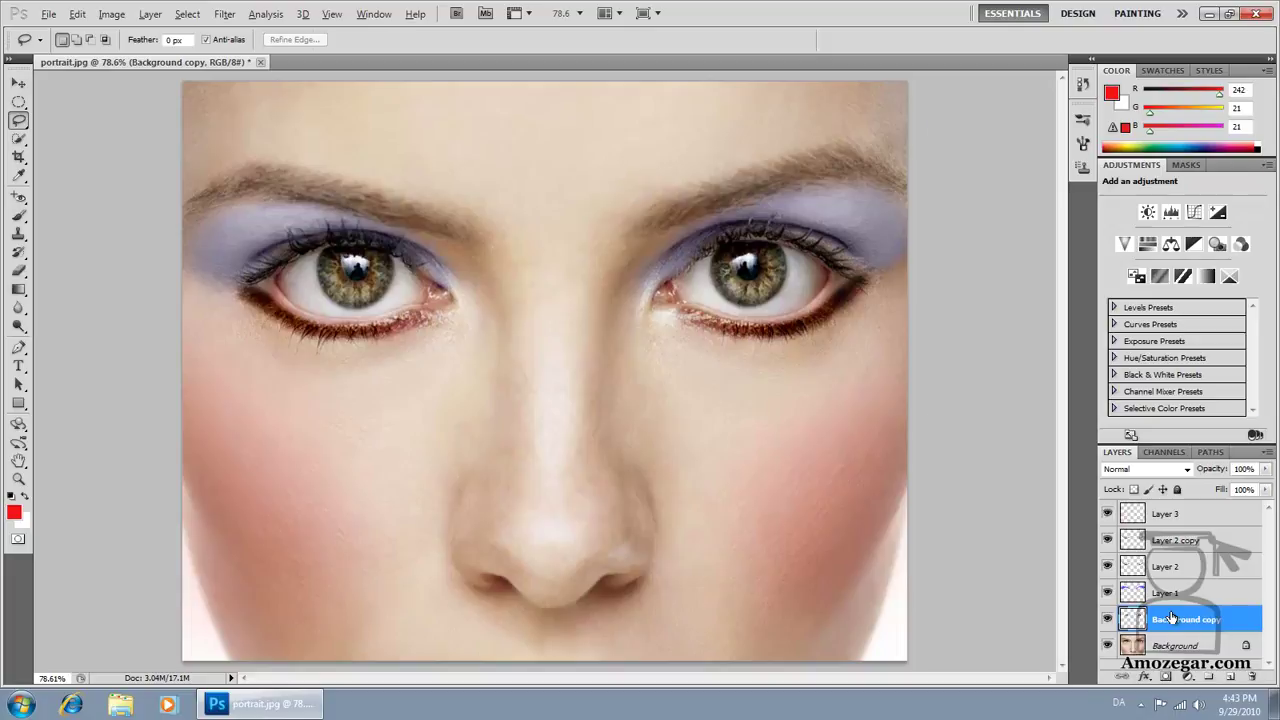
key("ctrl+u")
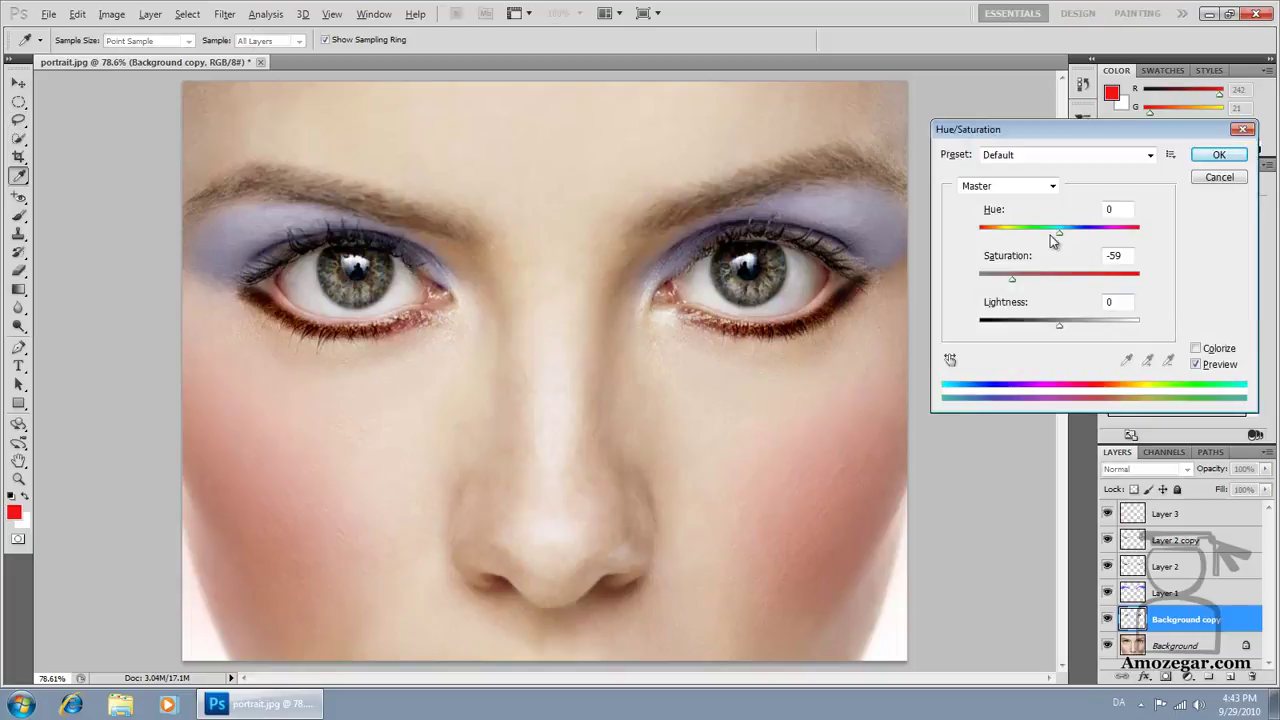
Turn the irises blue with Hue −180, Saturation +29, Lightness +4
key("alt")
left_click(1219, 177, "alt")
left_click_drag(1058, 232, 977, 231)
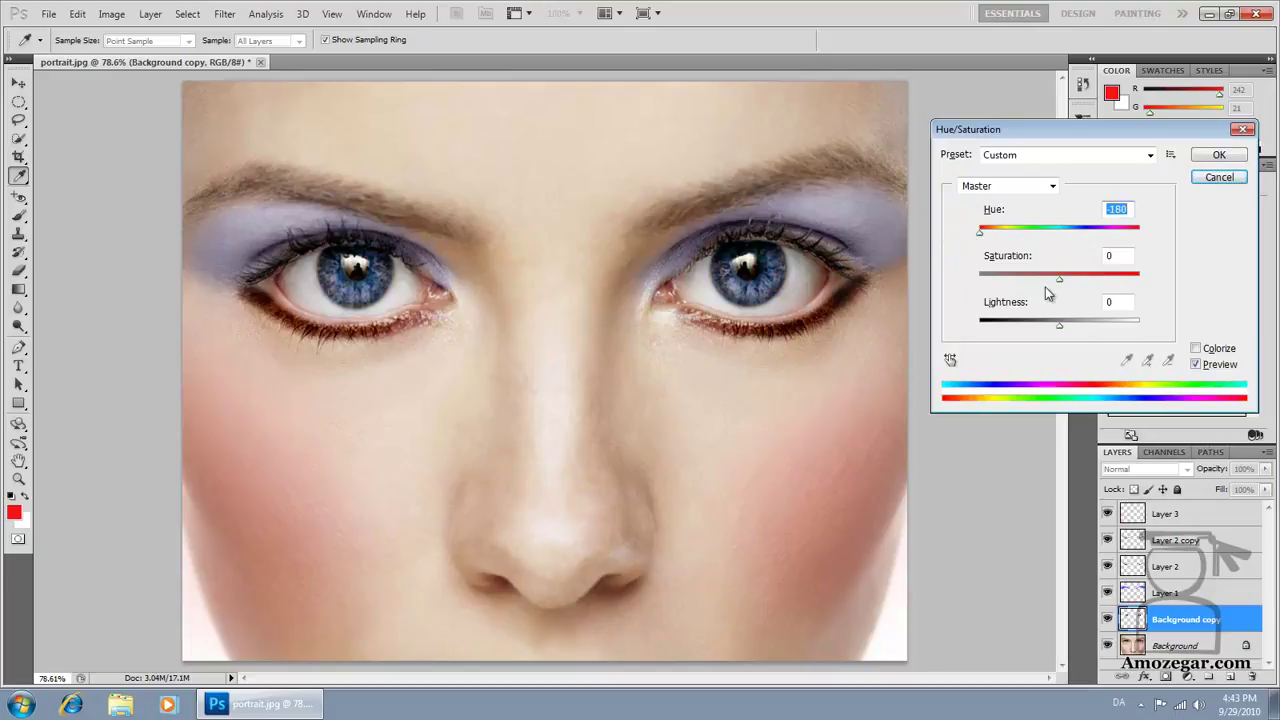
left_click_drag(1060, 280, 1084, 280)
left_click_drag(1060, 325, 1063, 326)
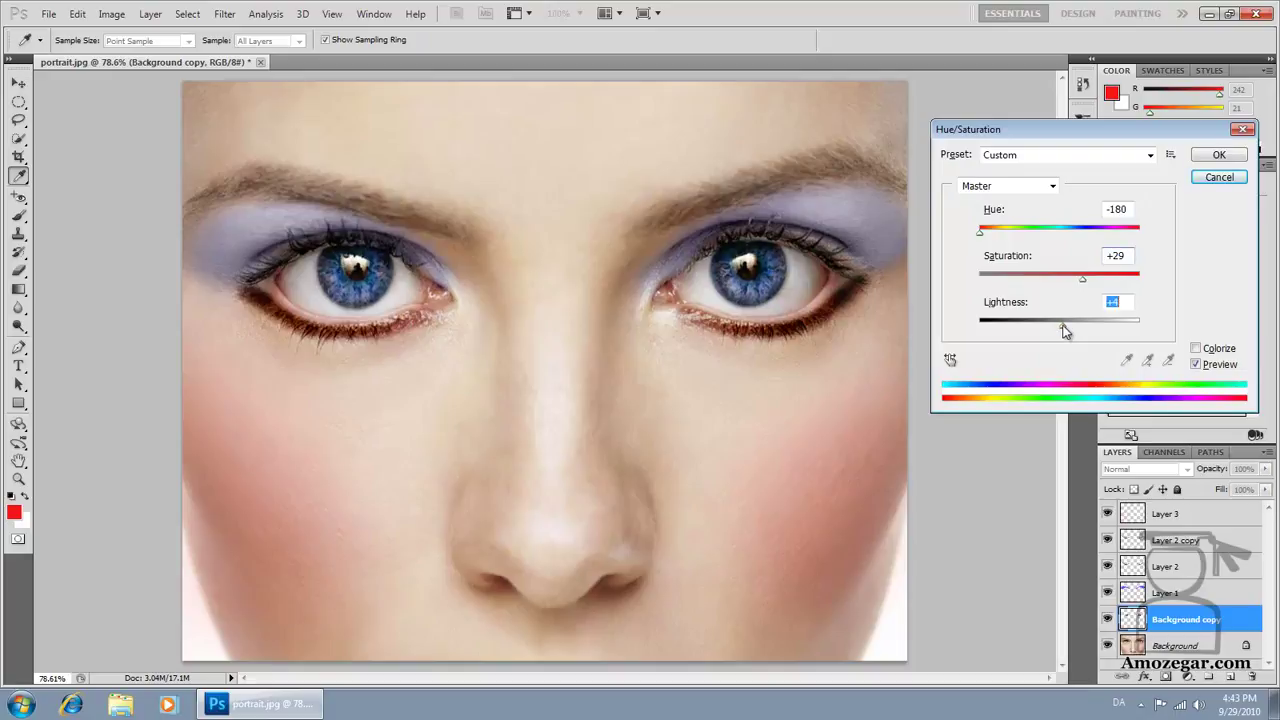
left_click(1214, 158)
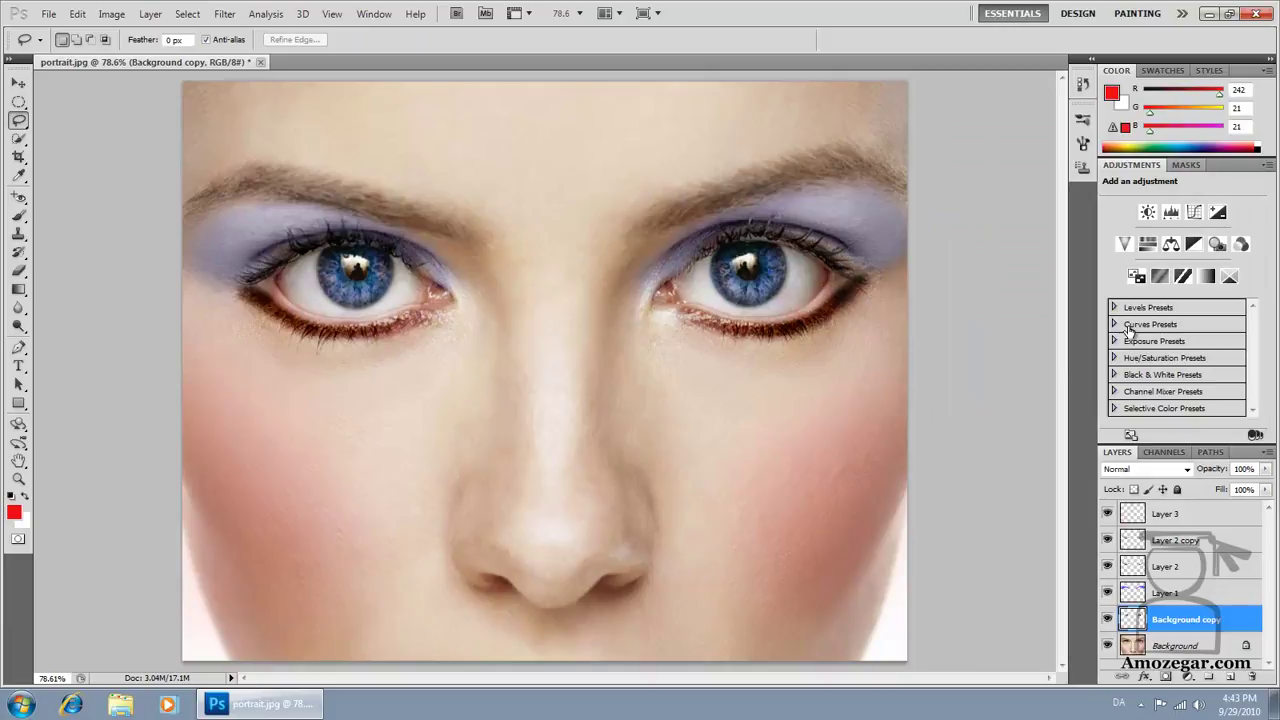
Compare blend modes on the iris layer and settle on Hue
left_click(1187, 470)
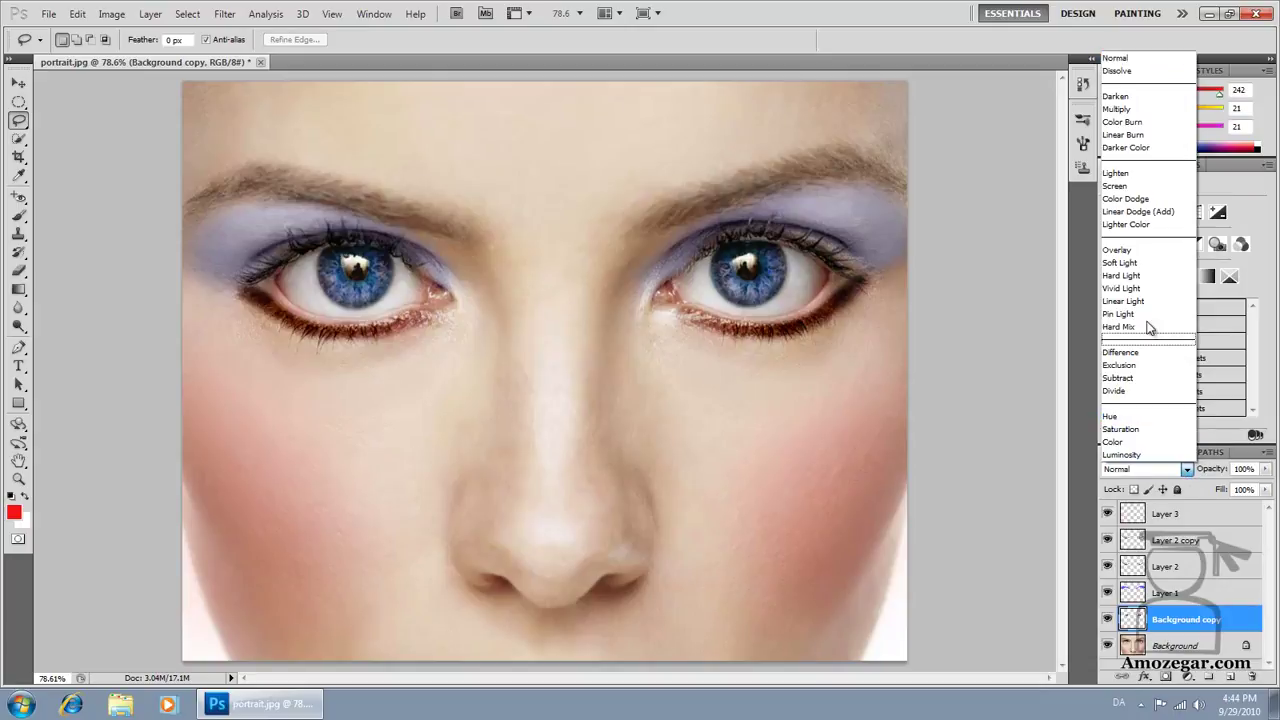
left_click(1146, 263)
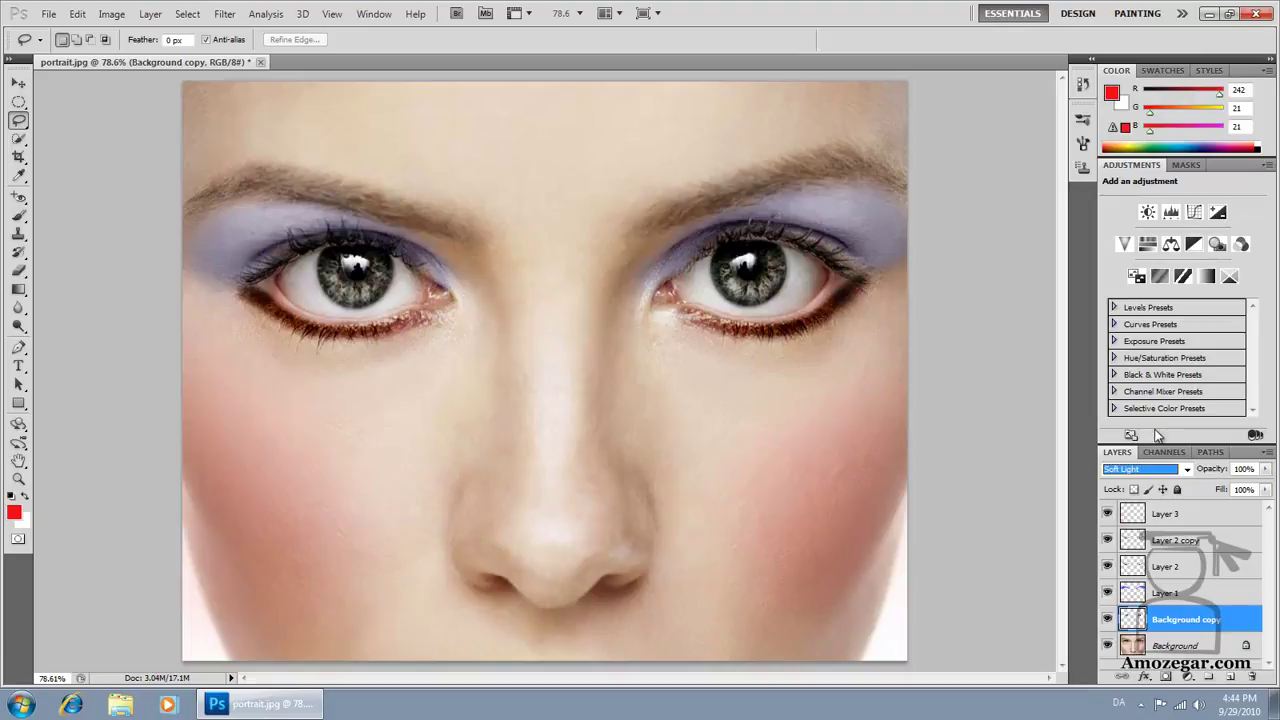
left_click(1188, 470)
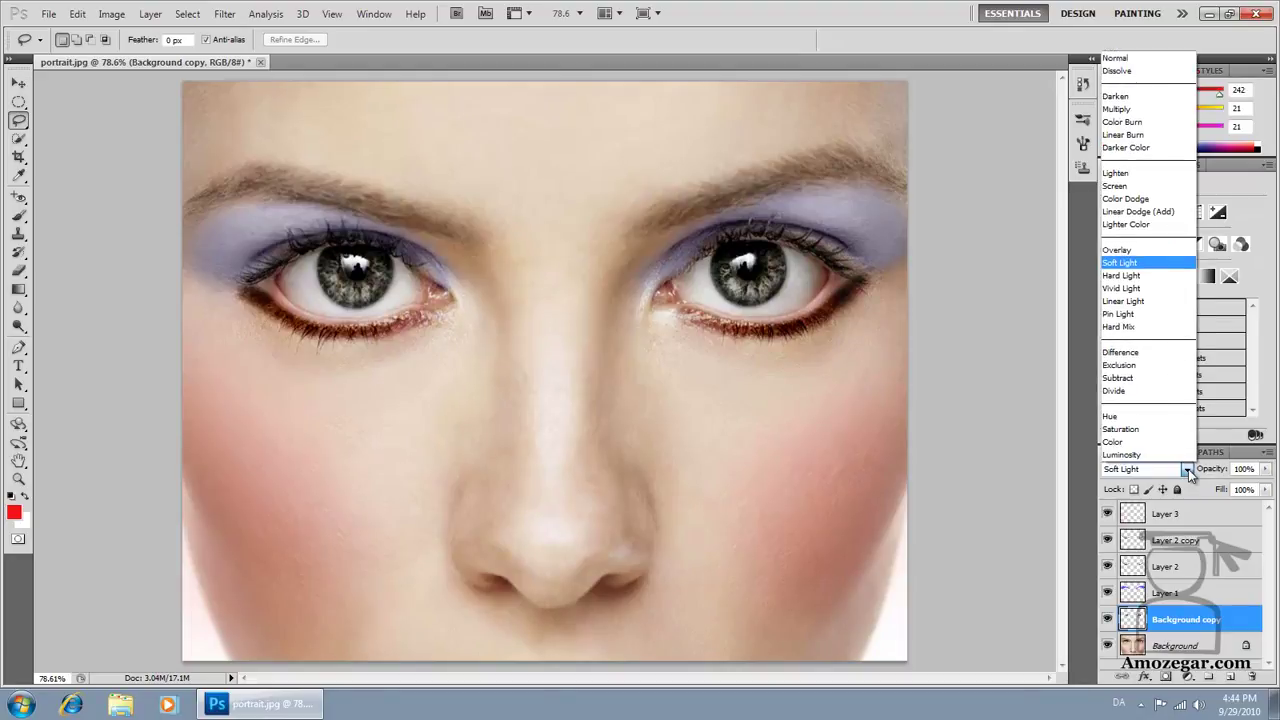
left_click(1125, 416)
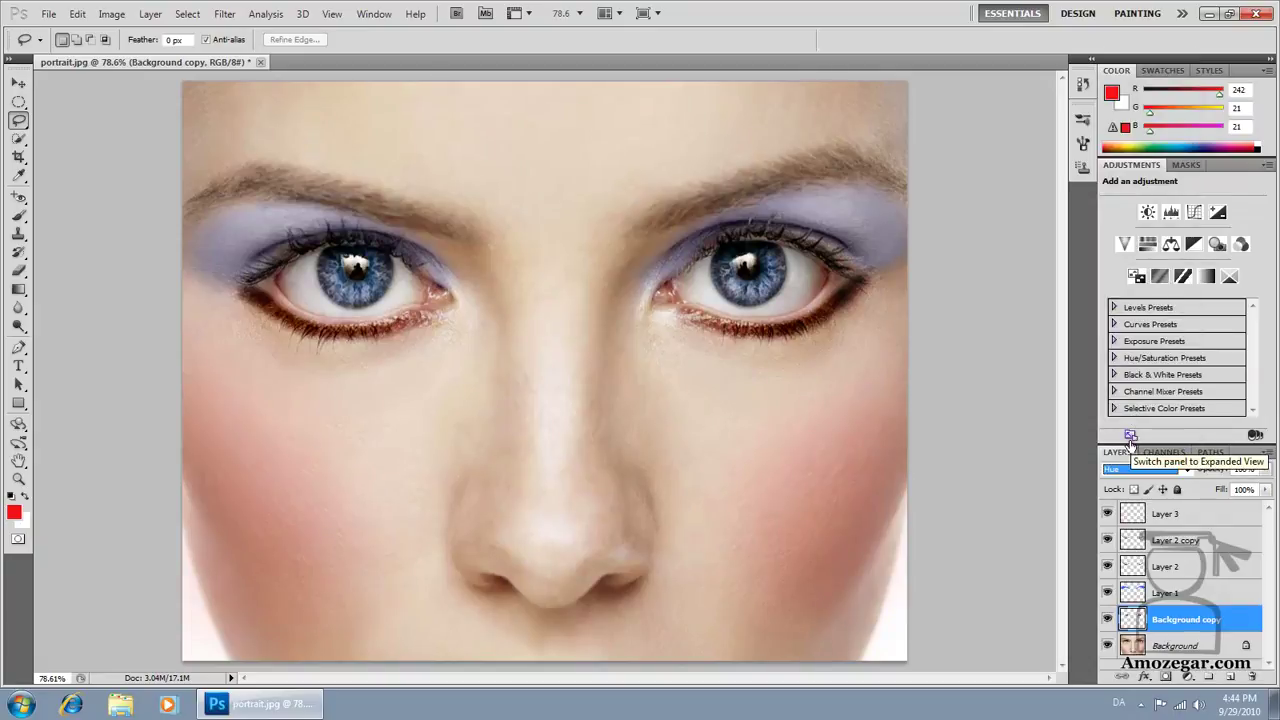
key("Up")
key("Up")
key("Up")
key("Down")
key("Down")
key("Up")
key("Up")
key("Up")
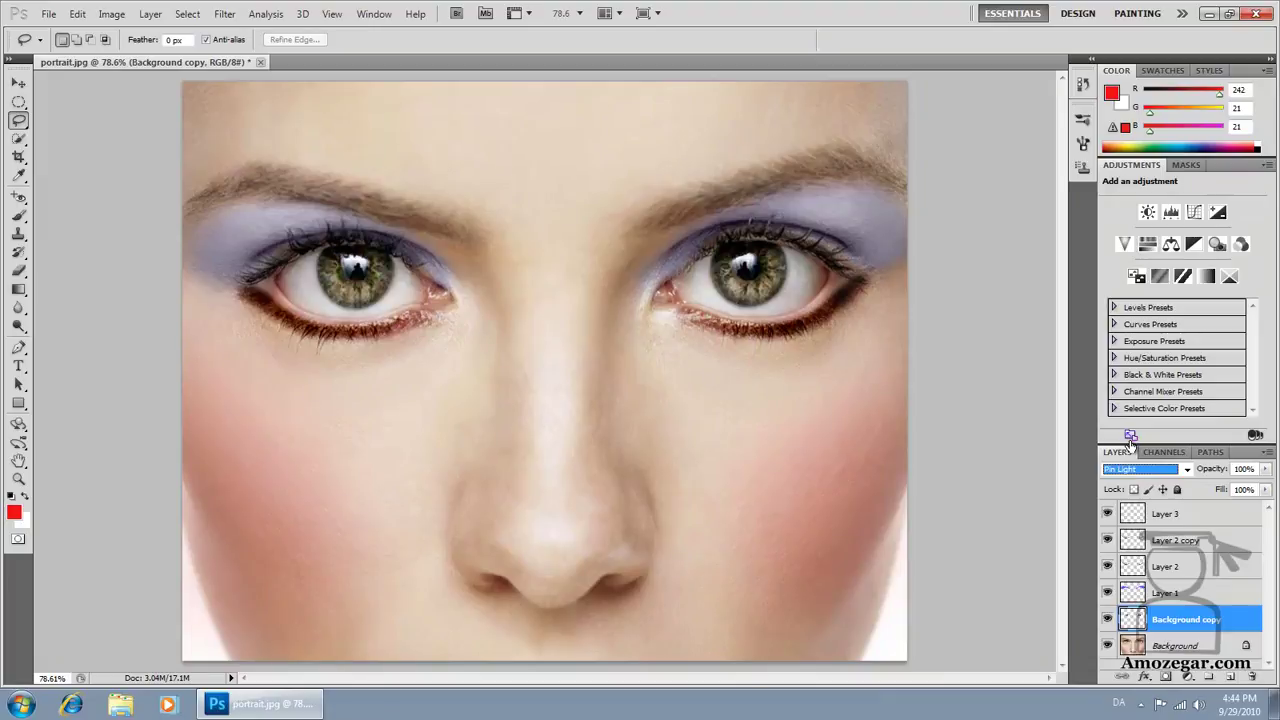
key("Up")
key("Up")
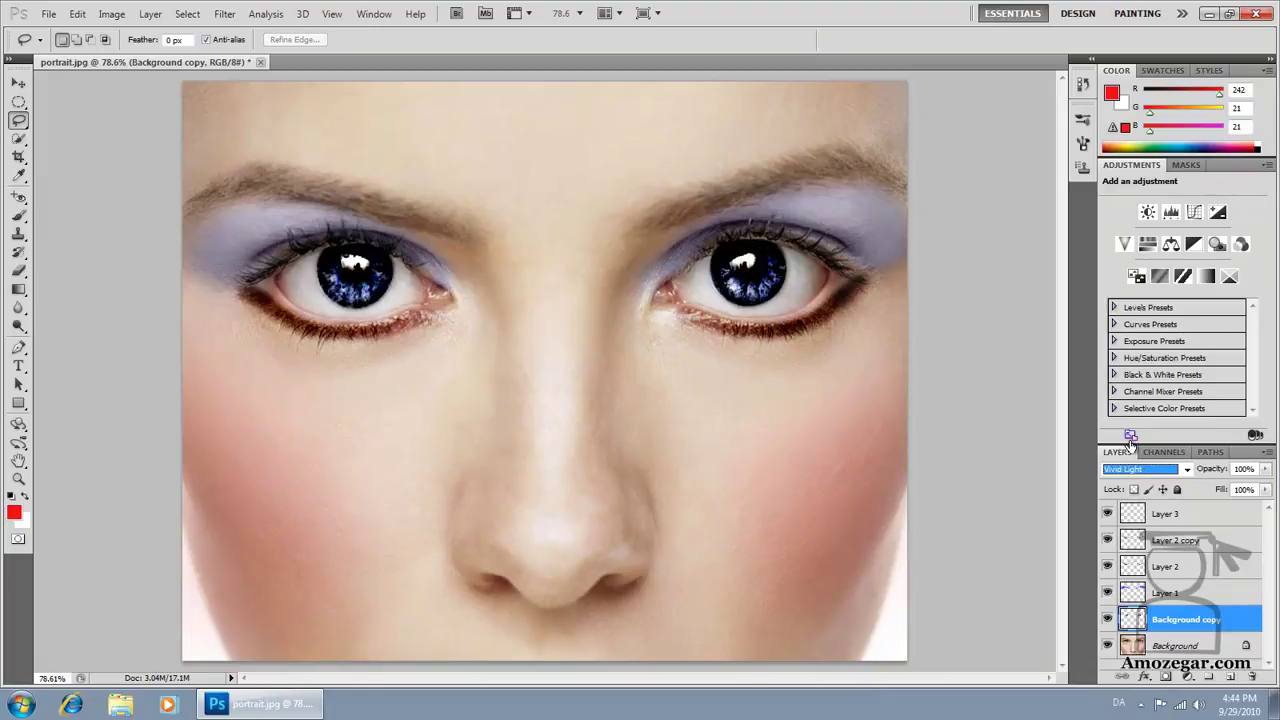
key("Up")
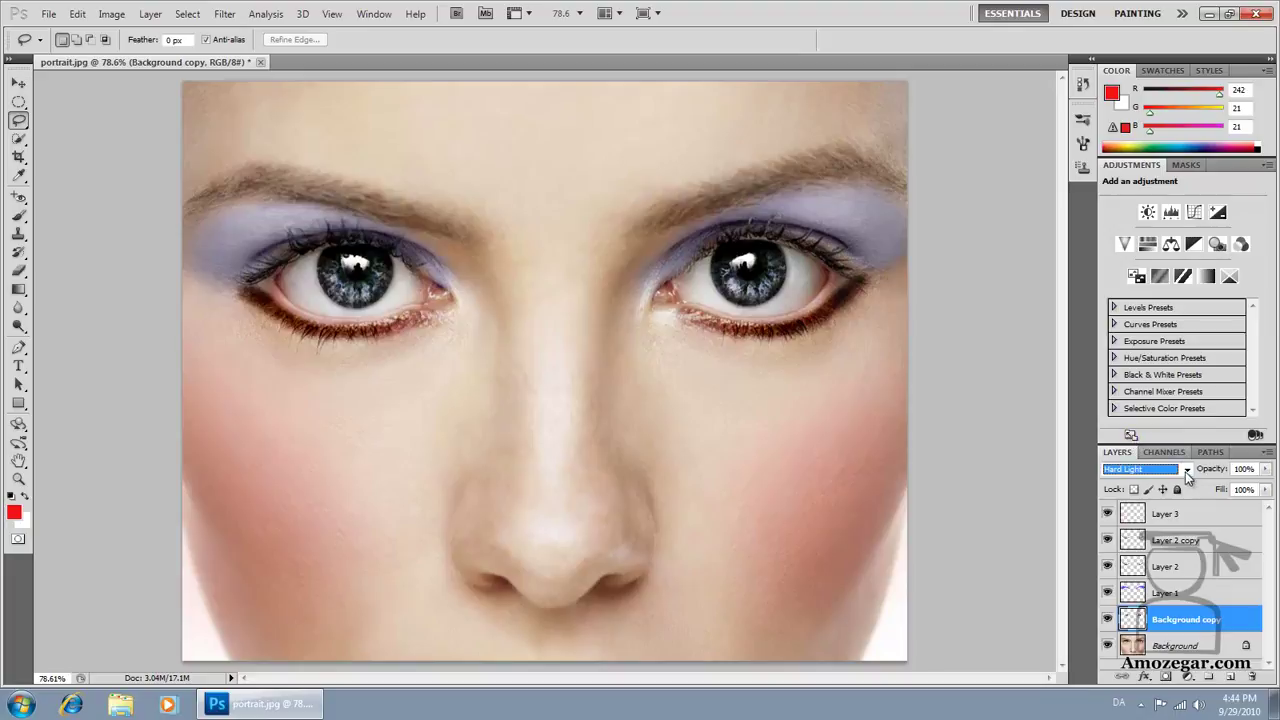
left_click(1186, 470)
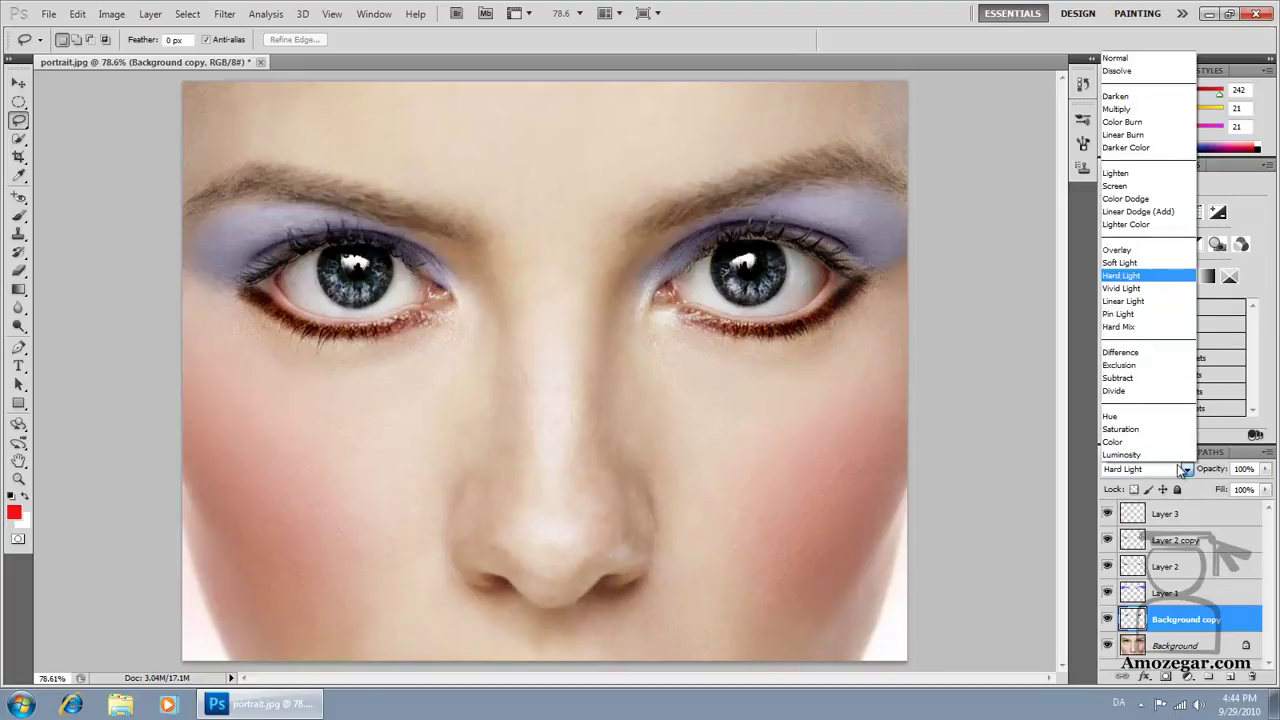
left_click(1143, 417)
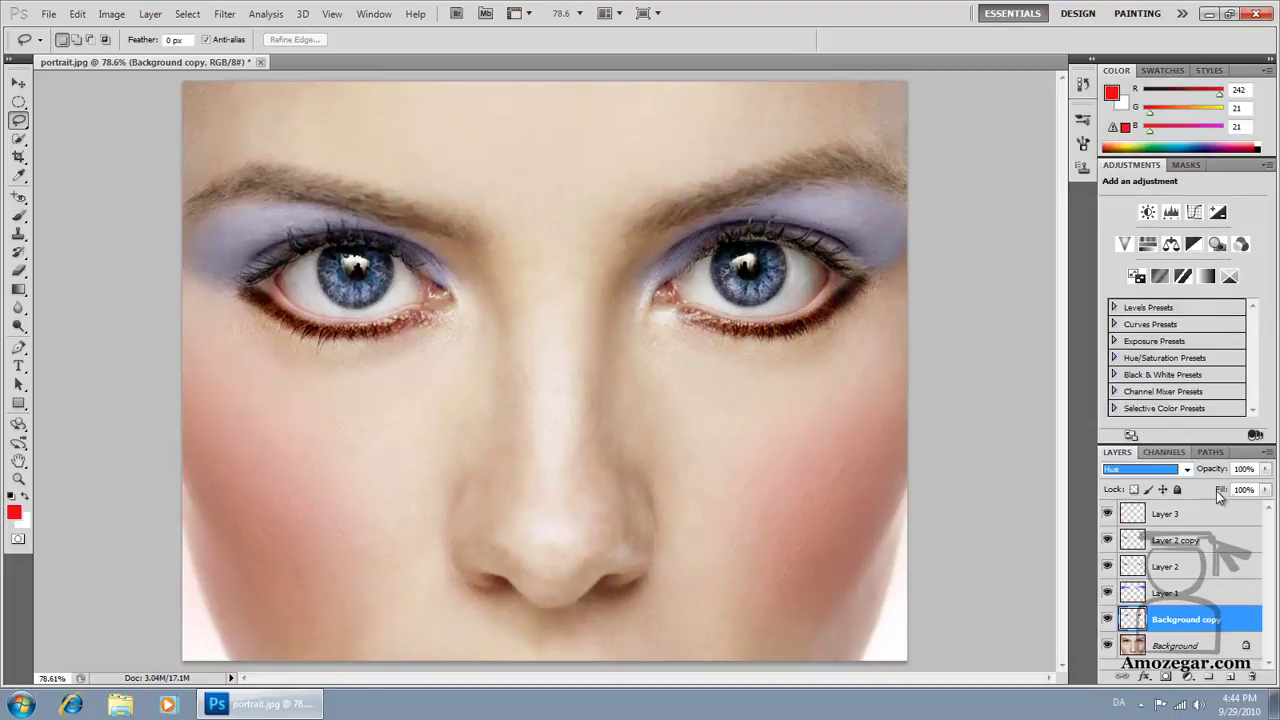
Lower the iris layer's opacity to 62% for a natural blue-grey
left_click(1265, 489)
left_click_drag(1266, 489, 1238, 489)
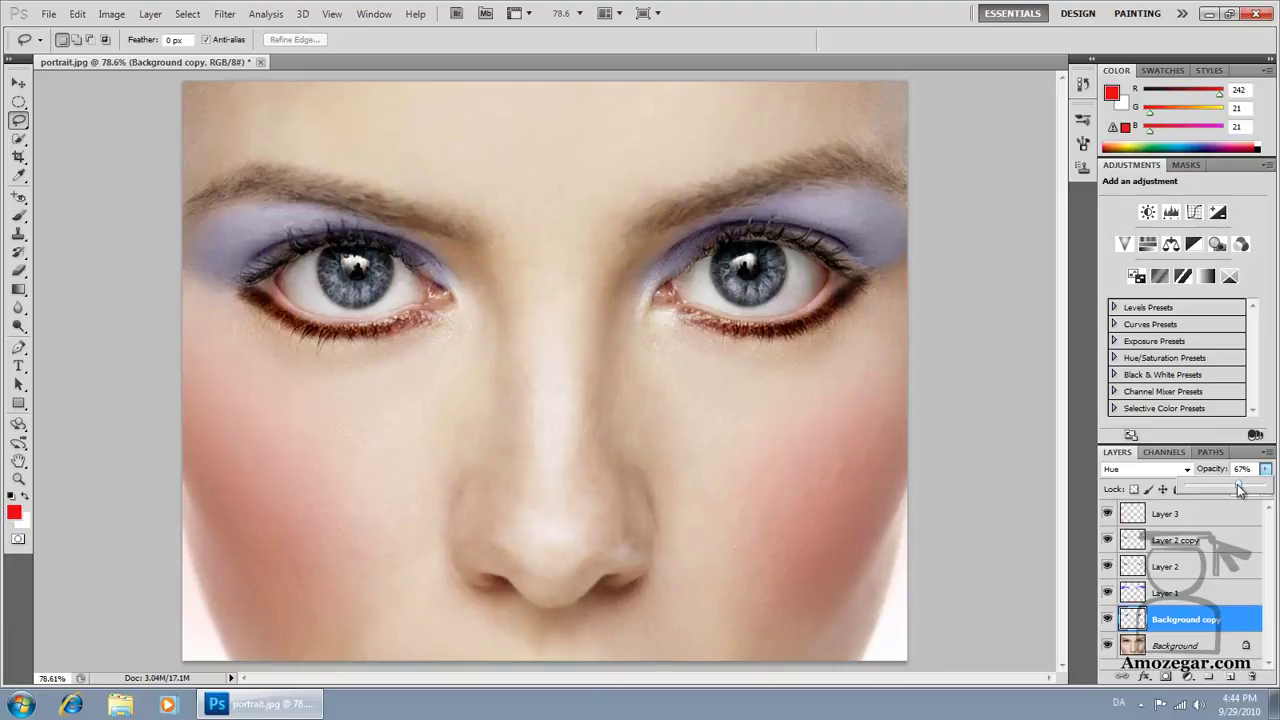
mouse_move(1238, 488)
left_mouse_down()
mouse_move(1226, 488)
mouse_move(1234, 509)
left_mouse_up()
left_click(1107, 646)
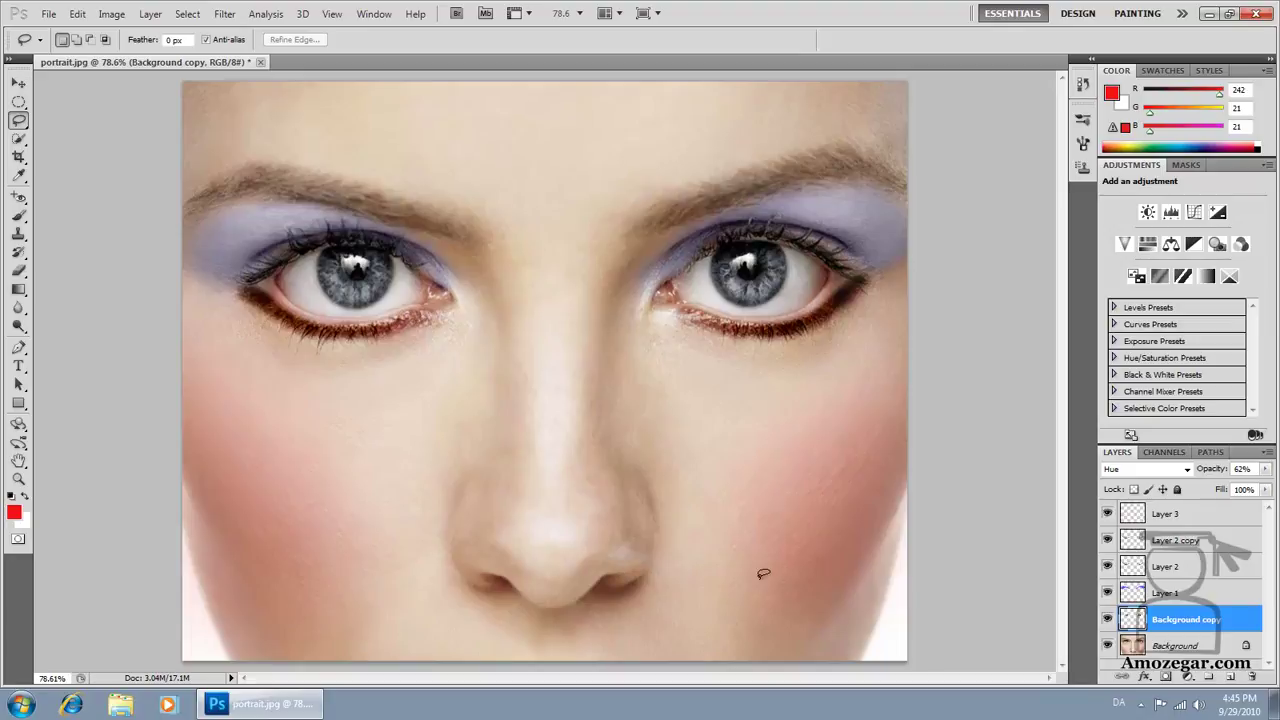
Draw a rectangular selection around the nose
key("m")
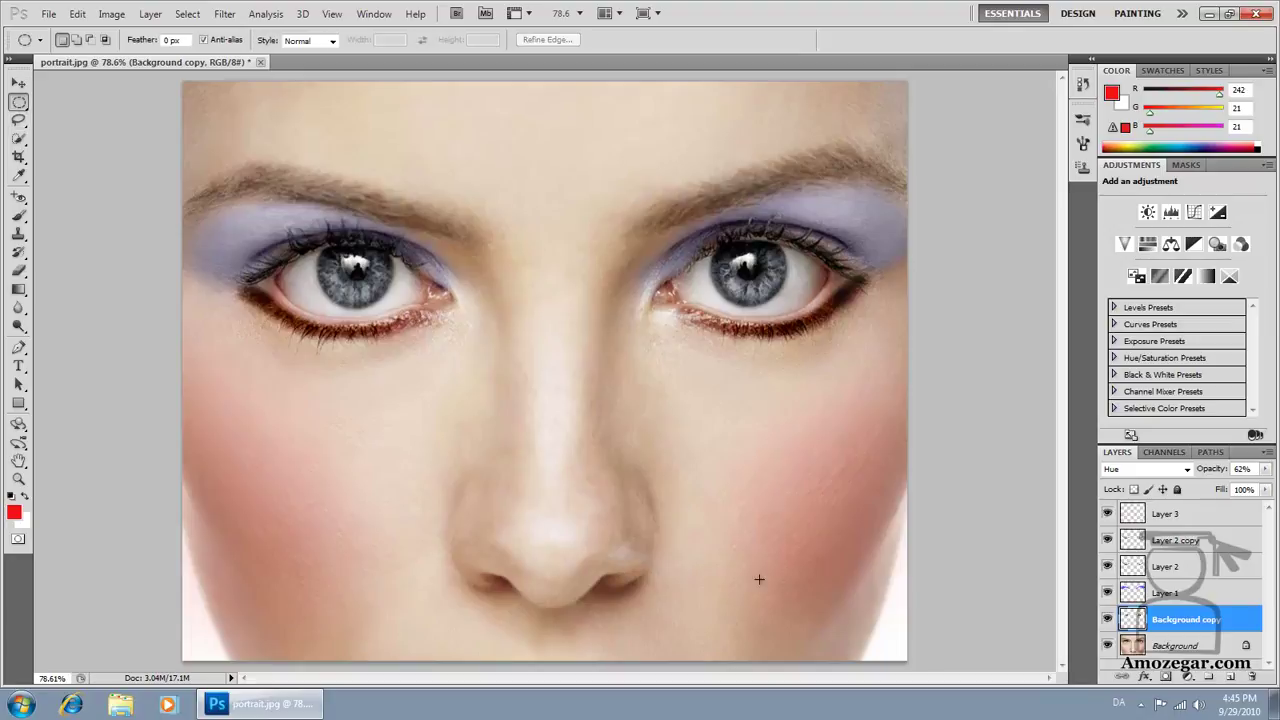
key("shift+m")
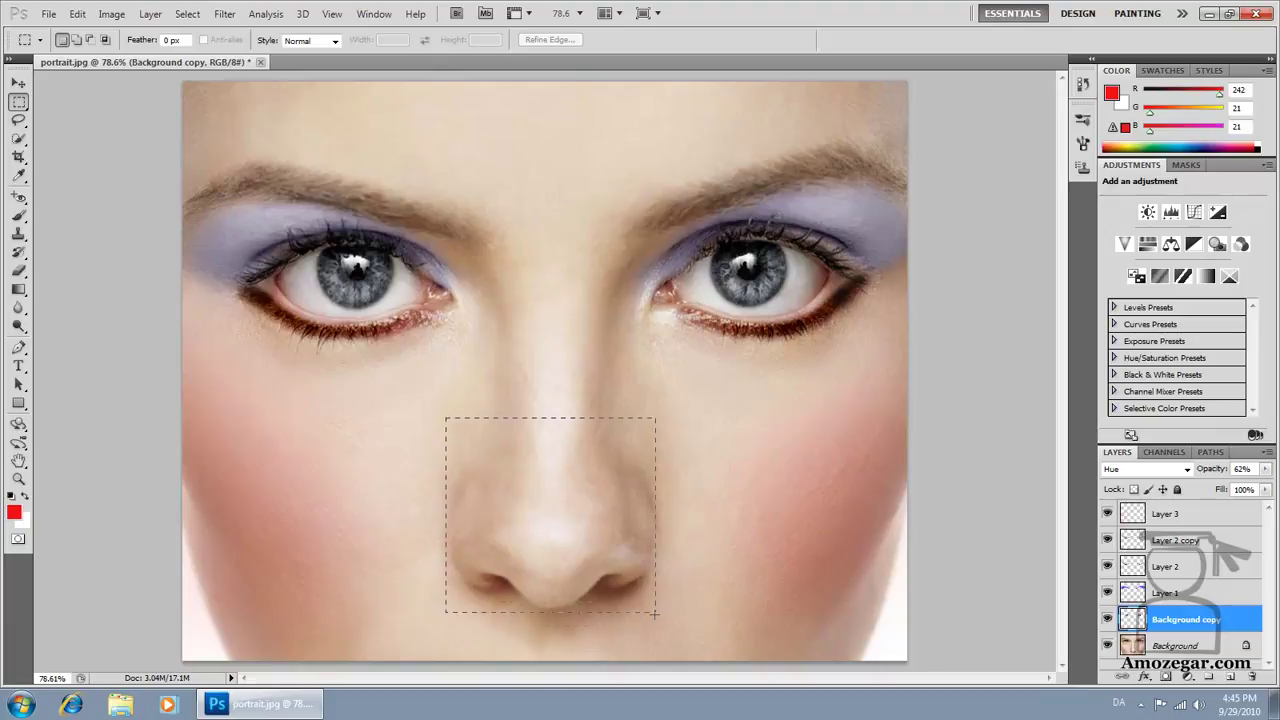
left_click_drag(657, 637, 657, 633)
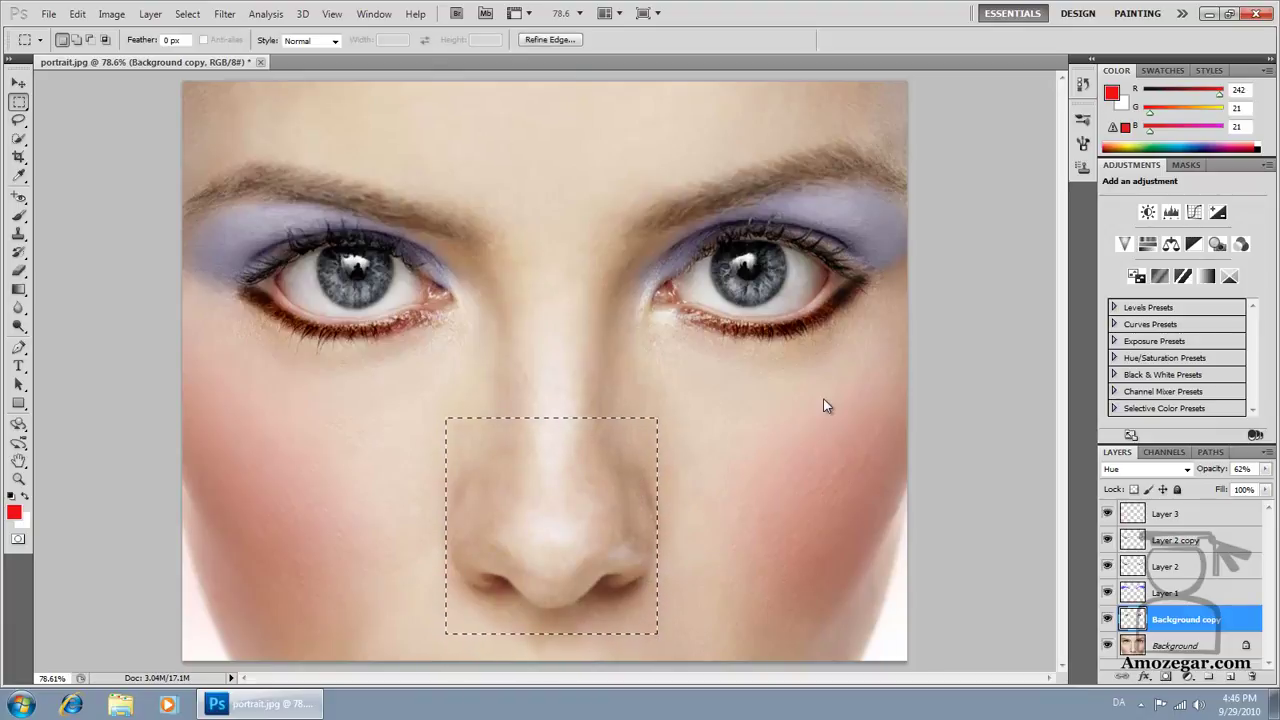
Duplicate the Background layer as Background copy 2
right_click(1179, 648)
left_click(1170, 544)
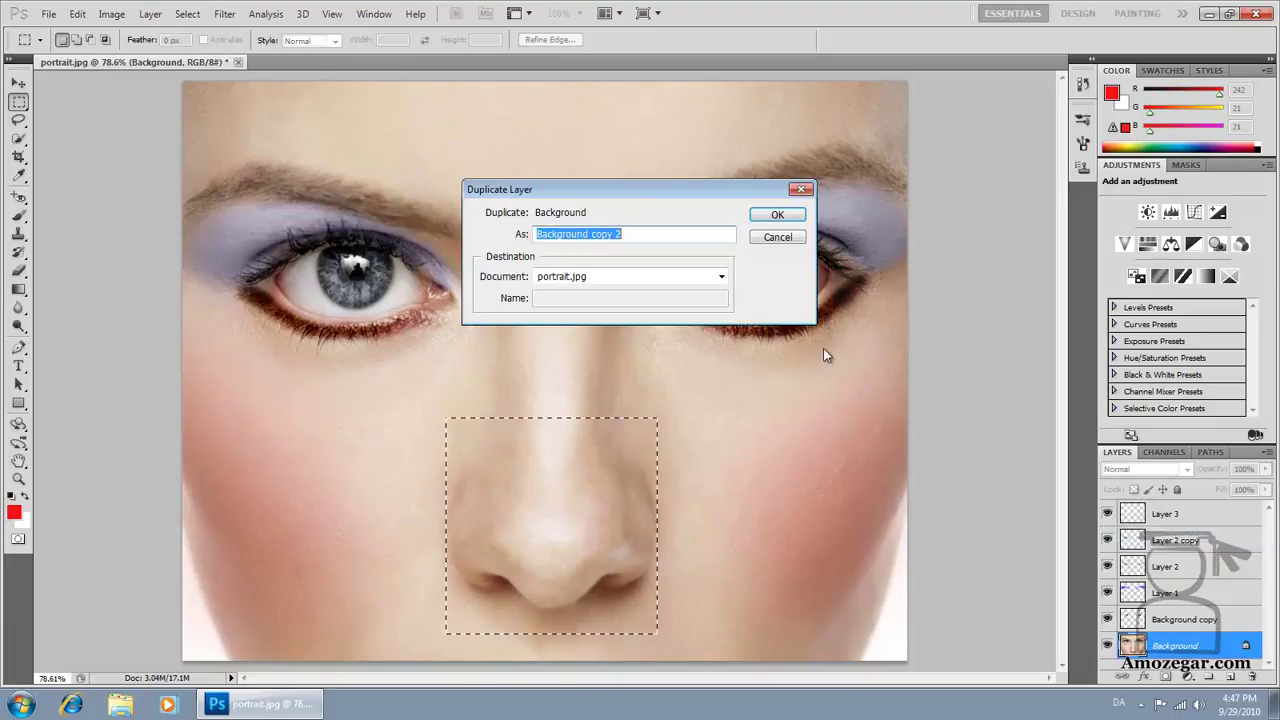
left_click(777, 214)
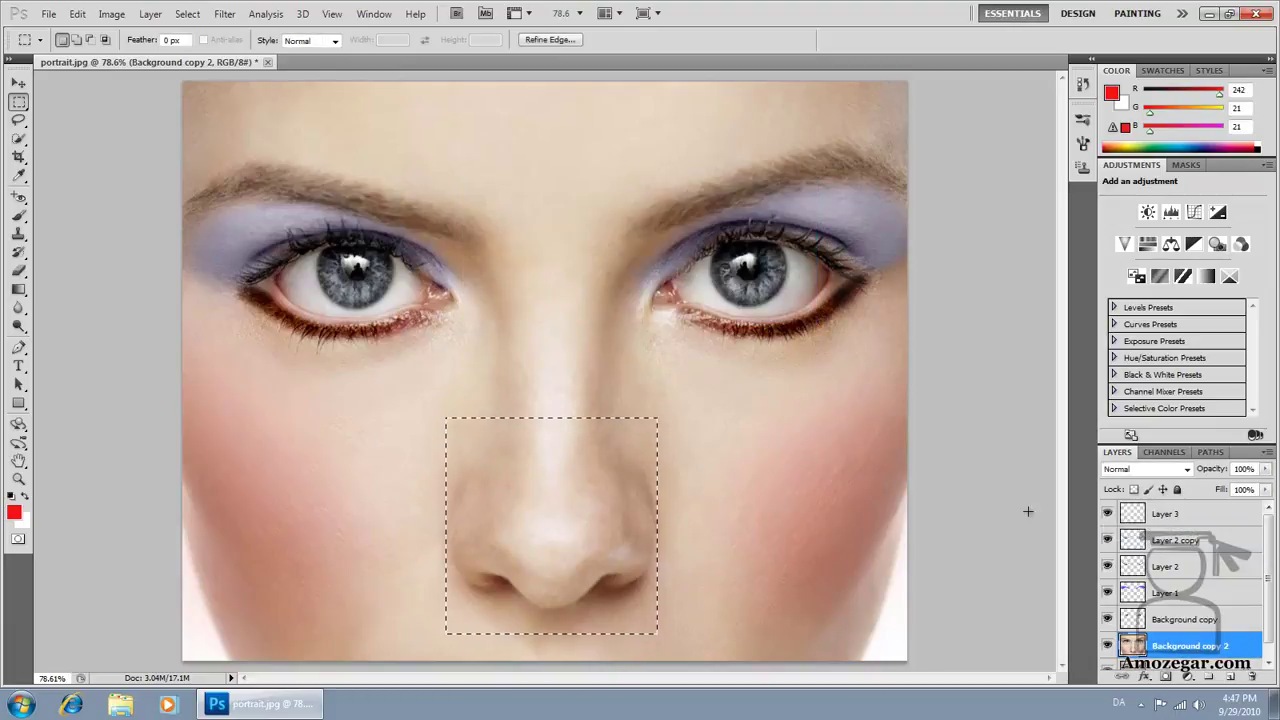
scroll(1220, 621, "down", 1)
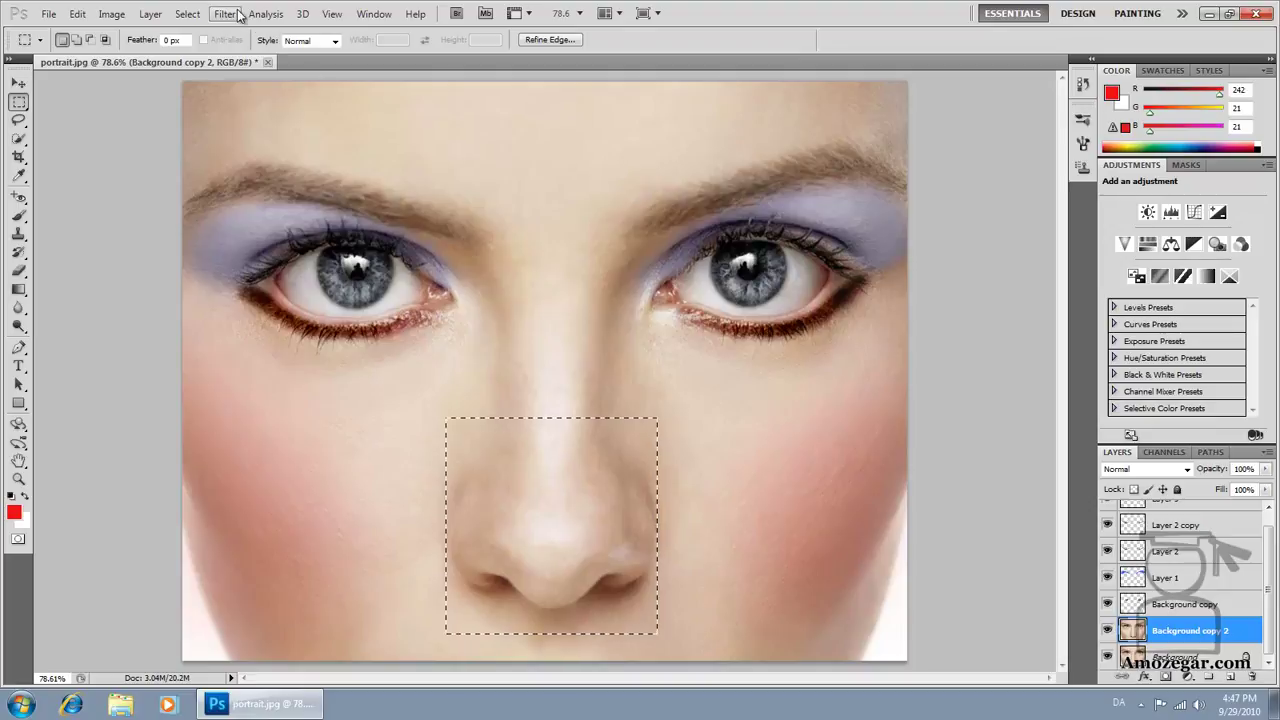
Apply Spherize to the selected nose at -45% Amount in Normal mode to slim it
left_click(226, 14)
mouse_move(292, 194)
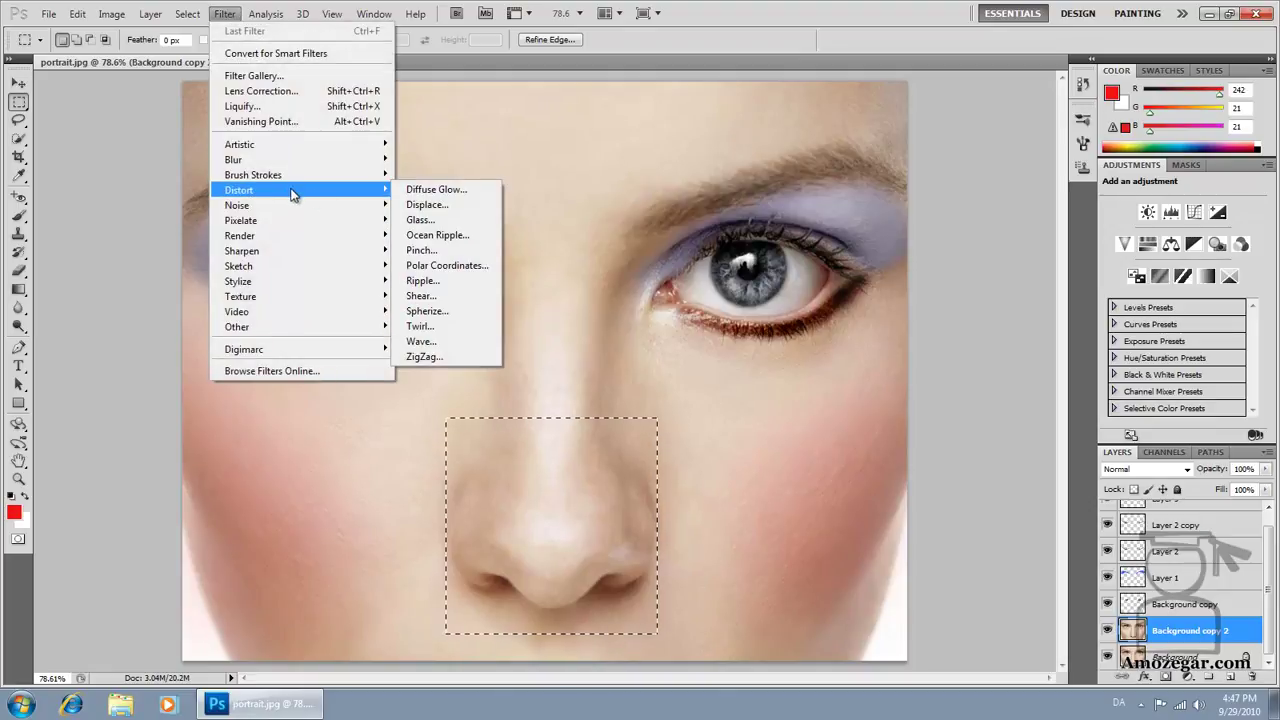
left_click(456, 309)
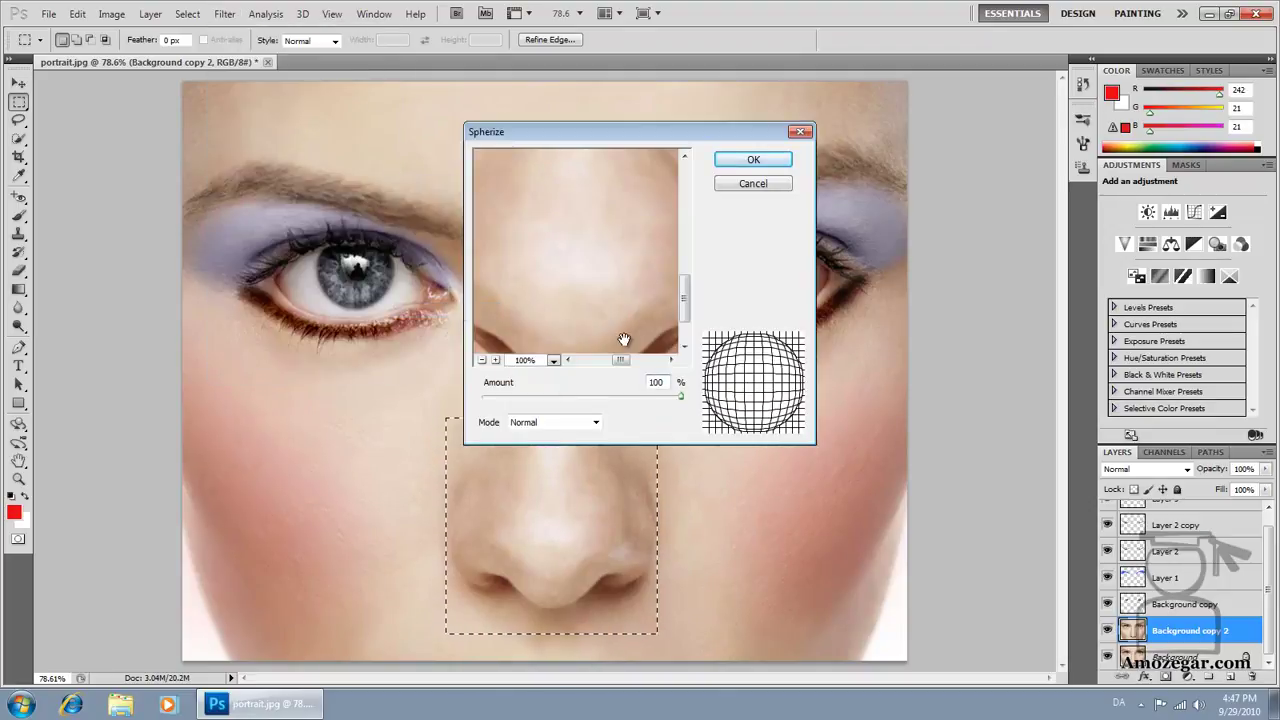
left_click(481, 359)
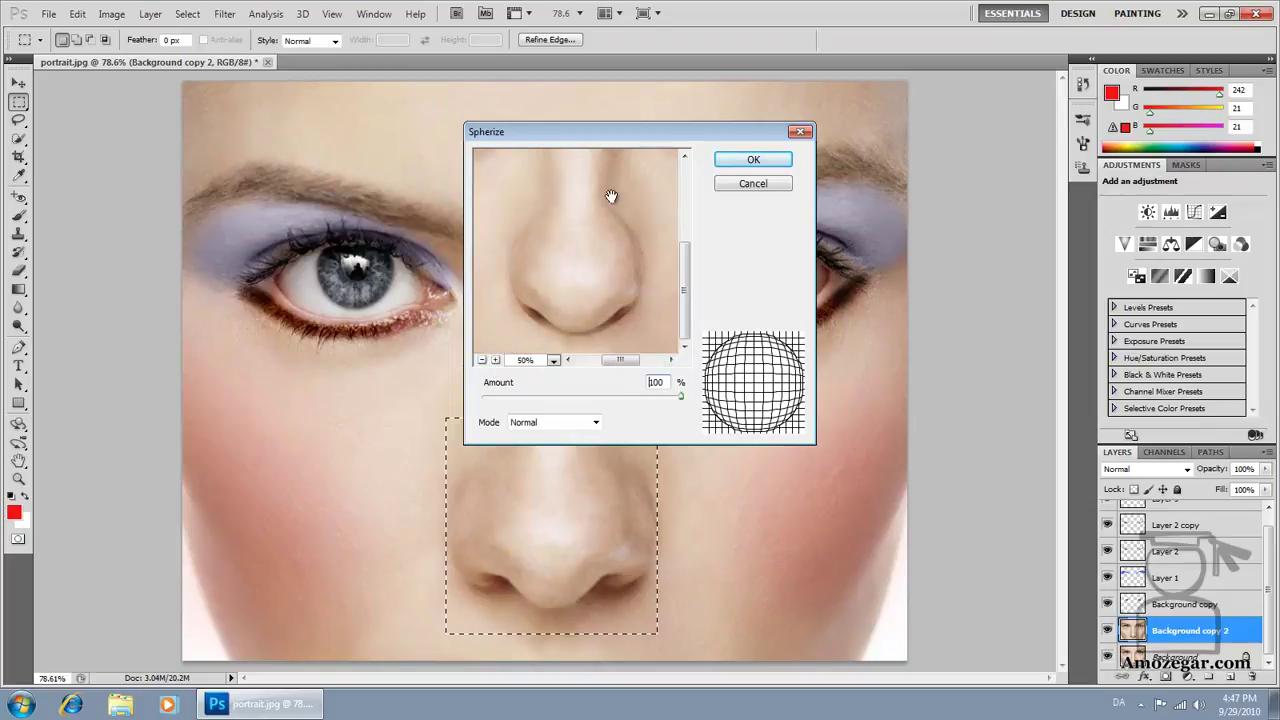
left_click_drag(680, 400, 544, 397)
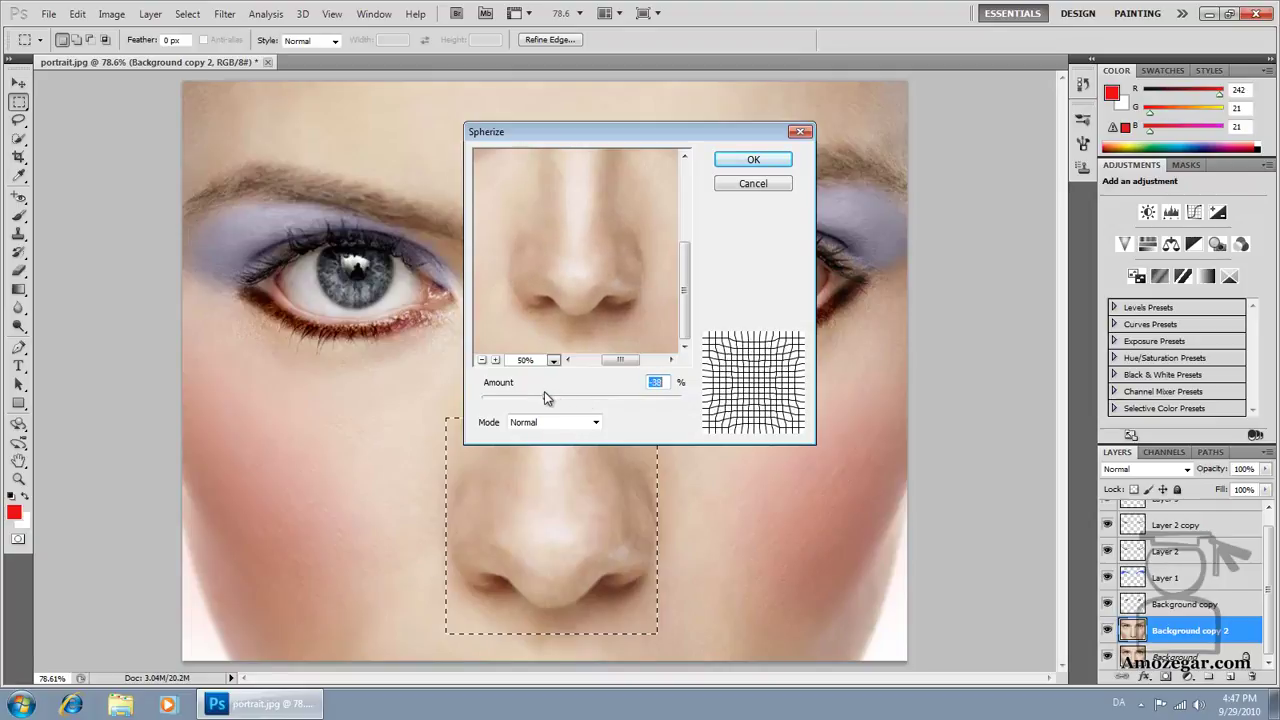
left_click(611, 292)
left_click_drag(544, 396, 537, 400)
left_click(582, 284)
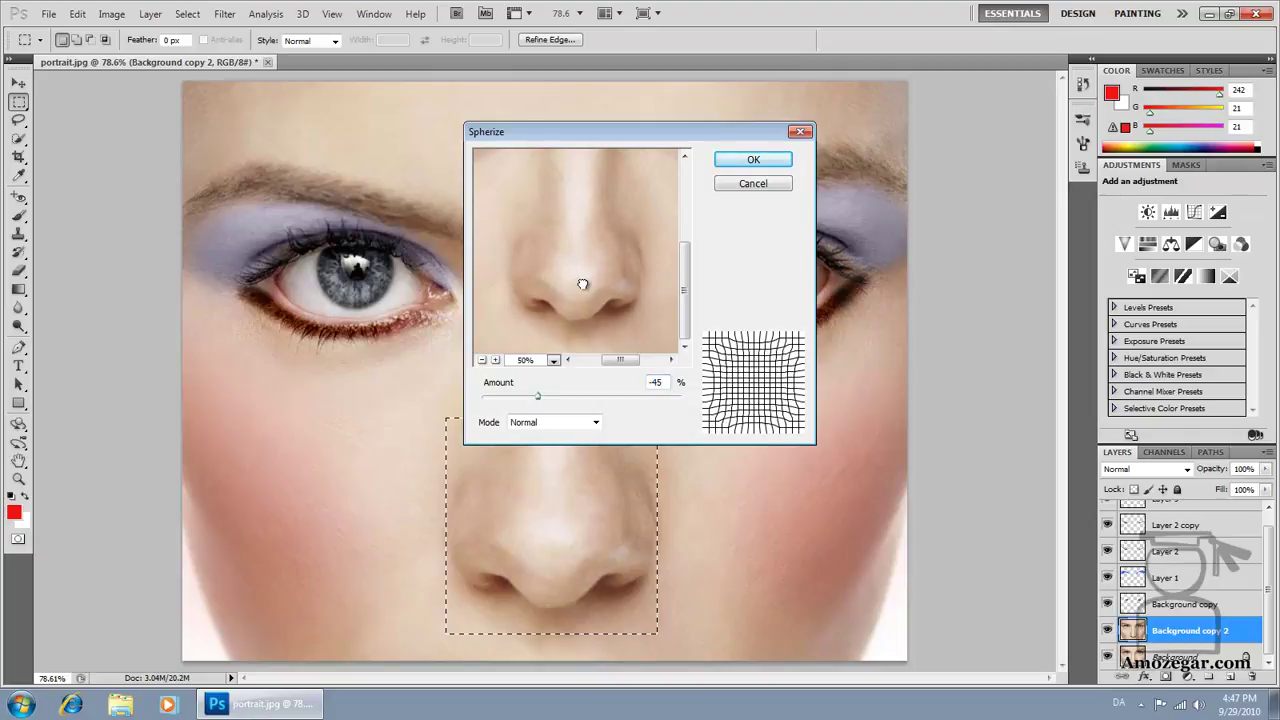
left_click(740, 162)
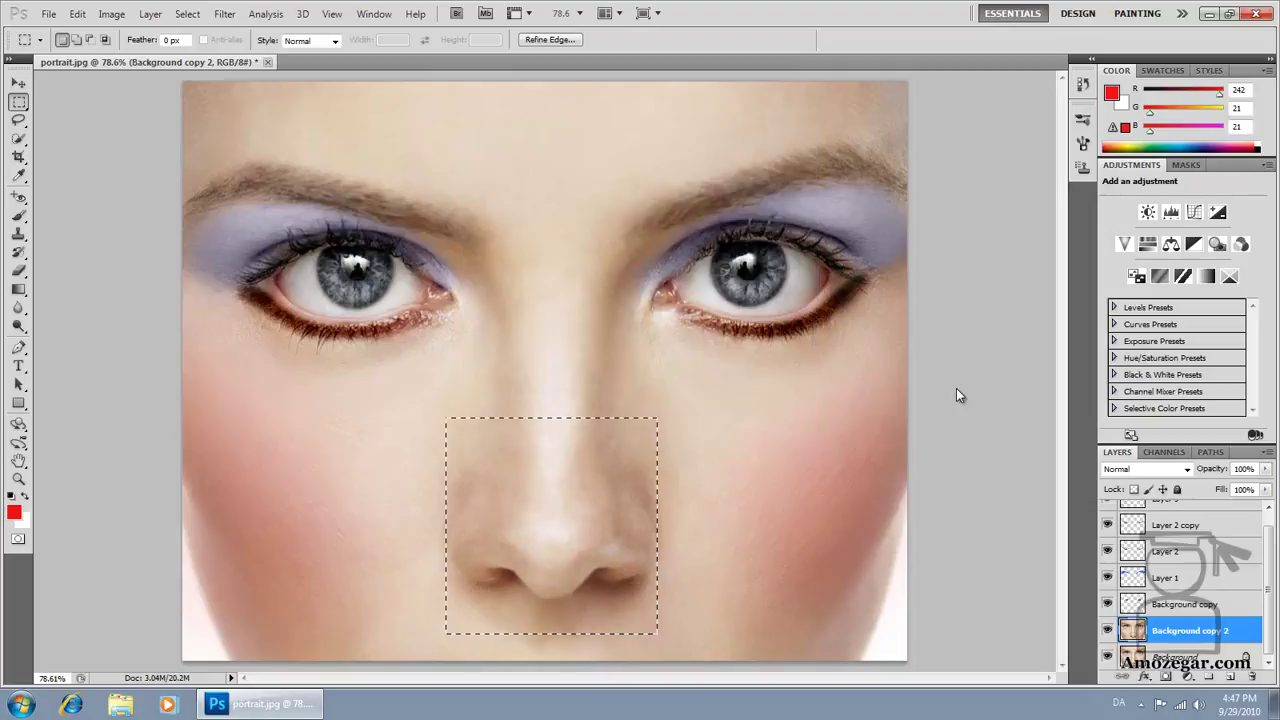
Deselect the nose, then toggle between the original photo and the finished portrait to compare
key("ctrl+d")
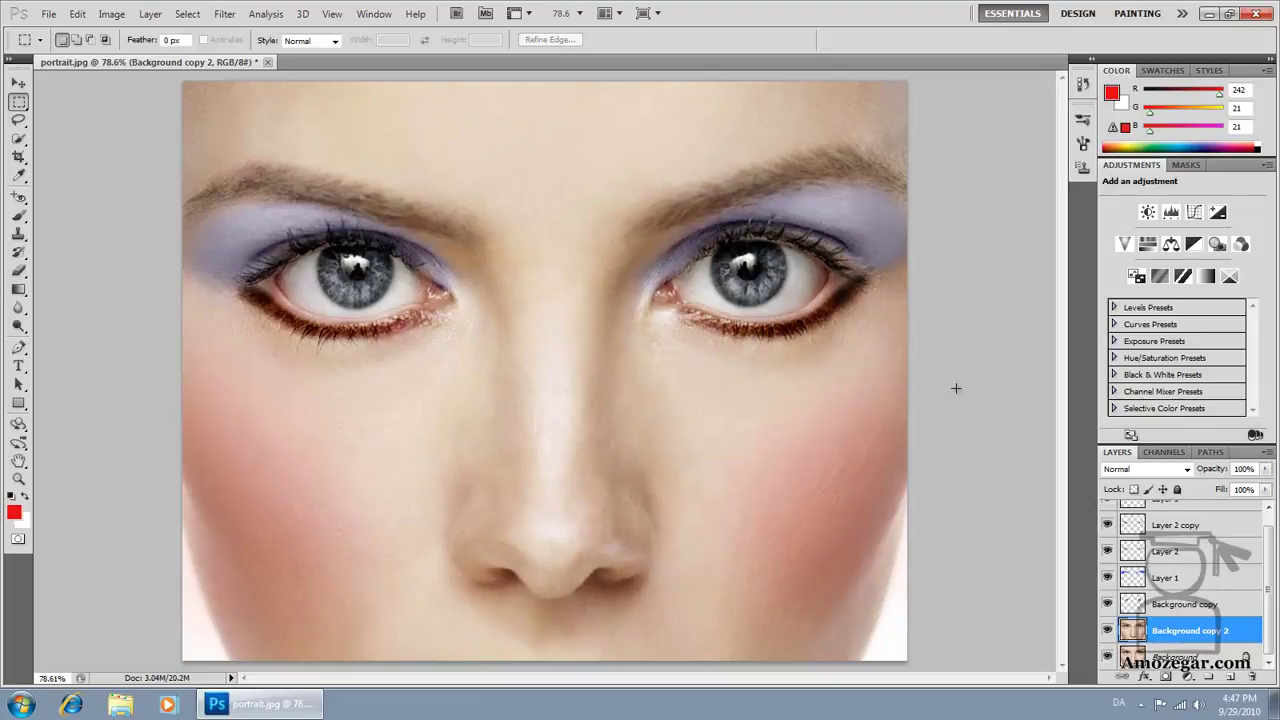
key("F12")
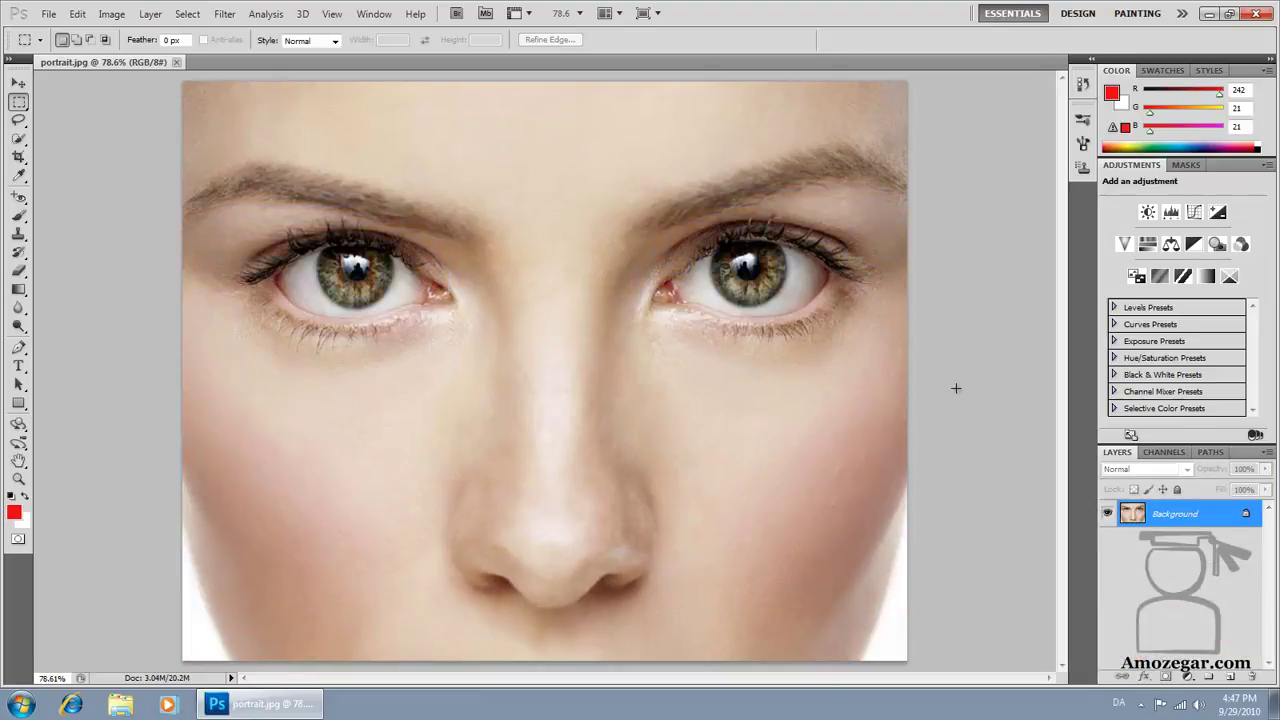
key("ctrl+z")
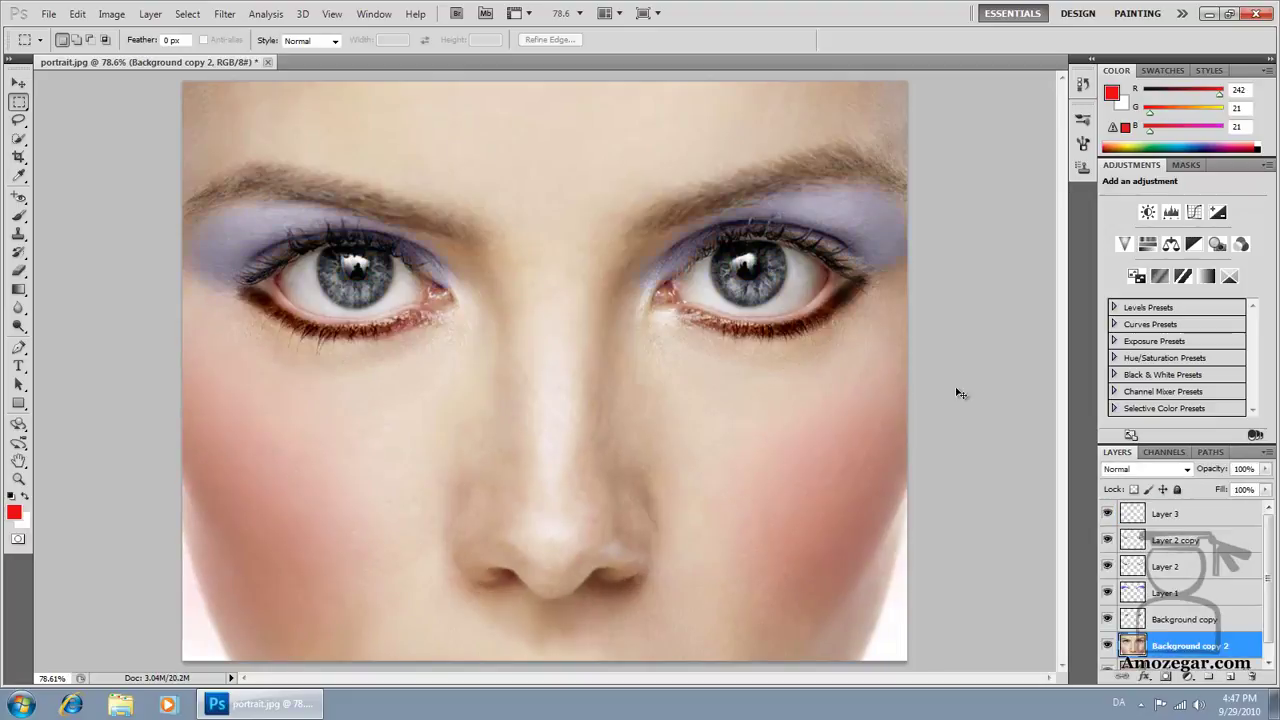
key("F12")
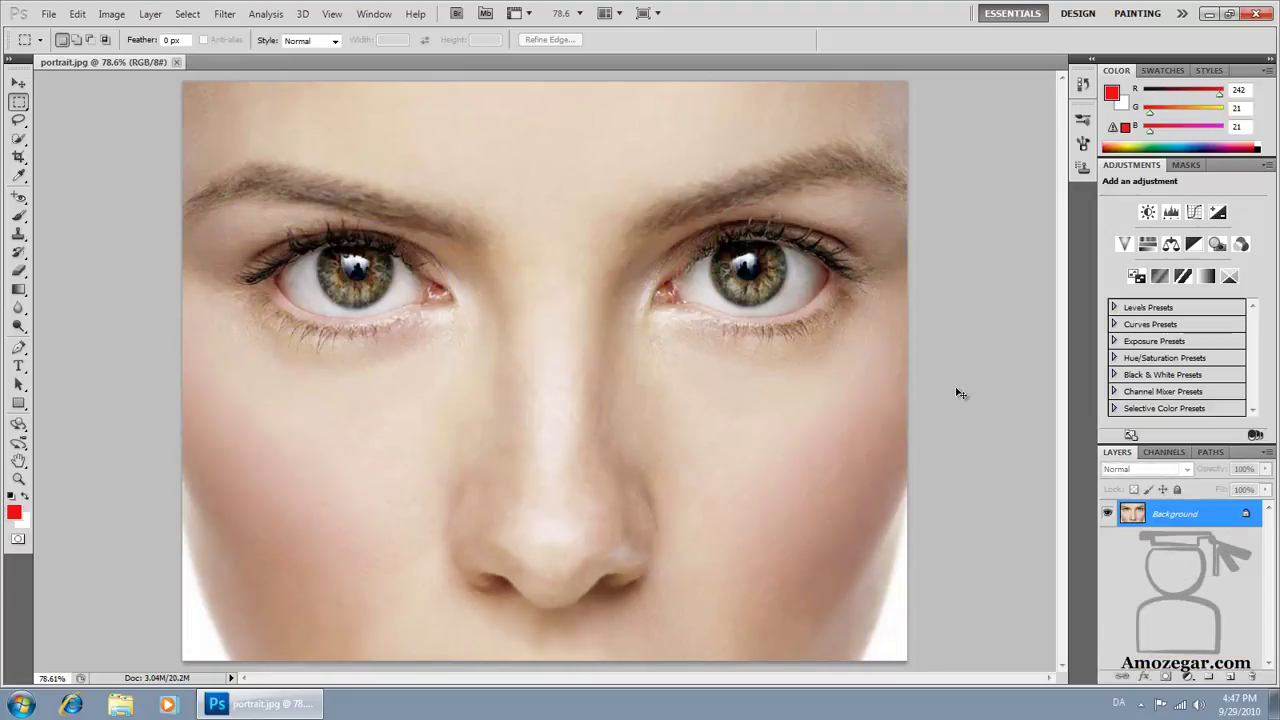
key("ctrl+z")
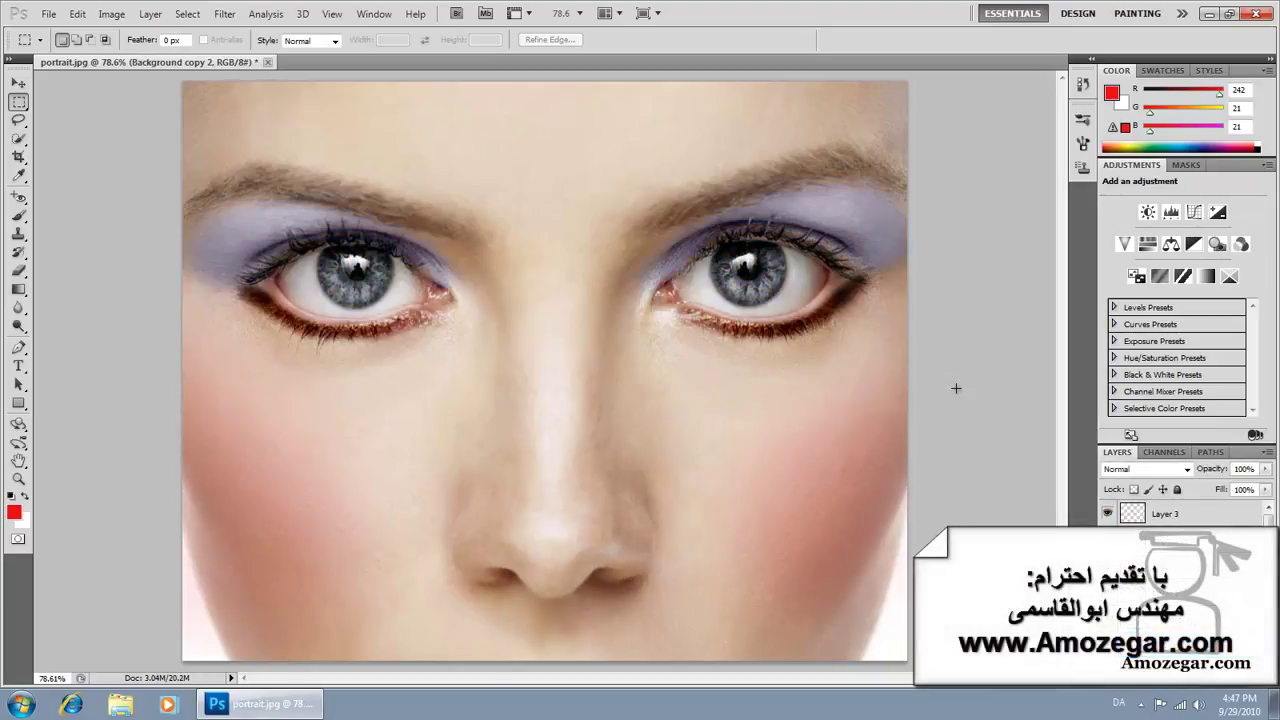